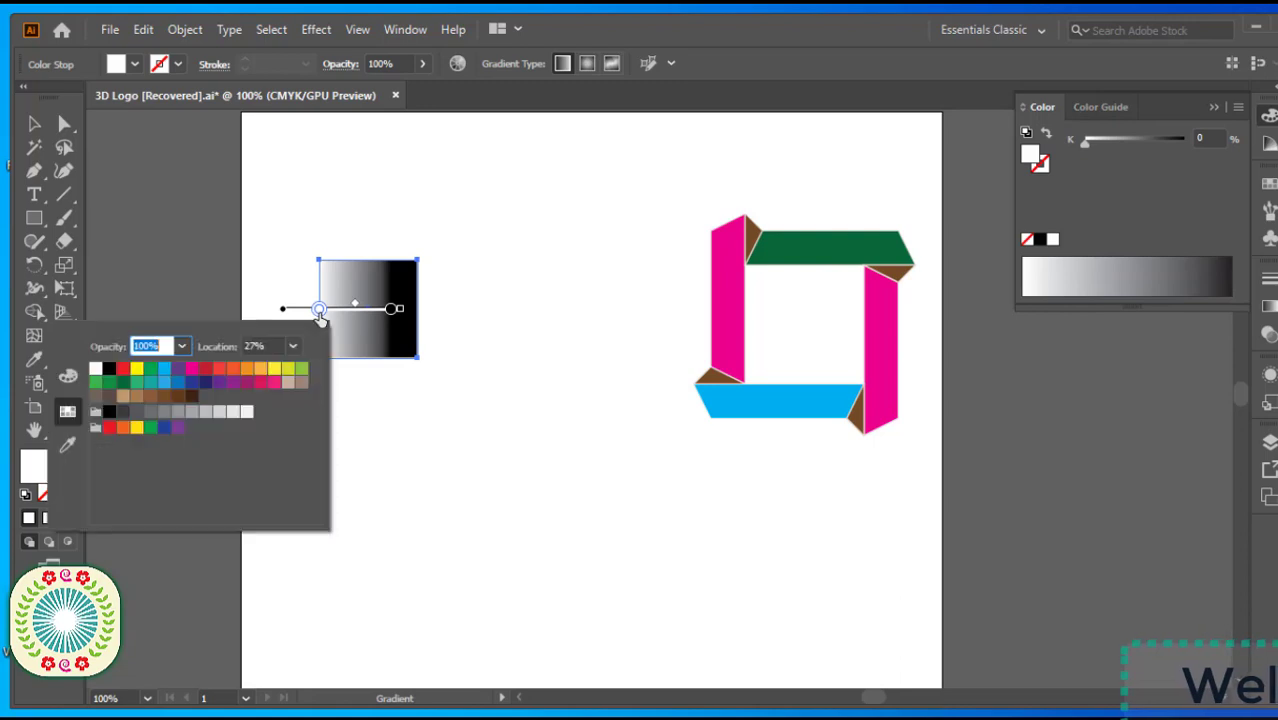
Step: Give the square a vertical linear gradient running from crimson at the top to lime green at the bottom
{"action": "left_click", "coordinate": [204, 372]}
{"action": "left_click_drag", "start_coordinate": [371, 213], "coordinate": [370, 277]}
{"action": "double_click", "coordinate": [363, 470]}
{"action": "left_click", "coordinate": [345, 543]}
{"action": "double_click", "coordinate": [368, 334]}
{"action": "left_click", "coordinate": [349, 390]}
{"action": "left_click_drag", "start_coordinate": [368, 335], "coordinate": [369, 357]}
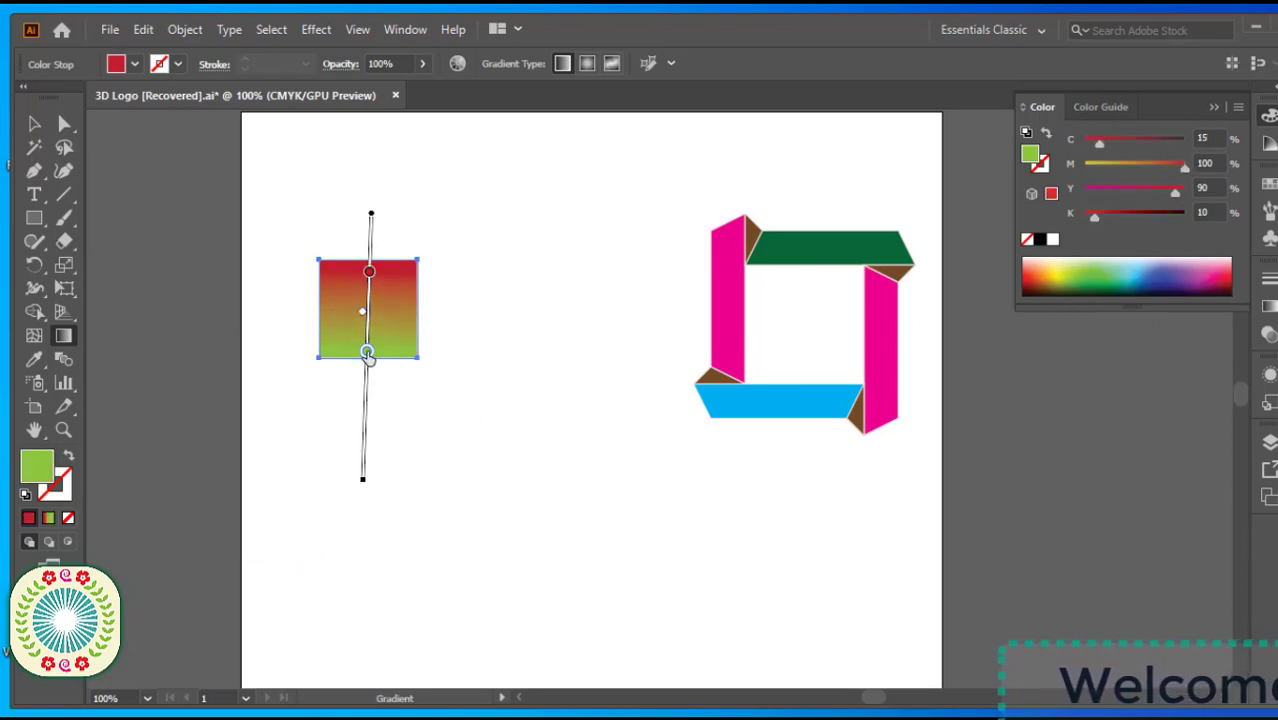
{"action": "left_click", "coordinate": [34, 123]}
{"action": "left_click", "coordinate": [287, 193]}
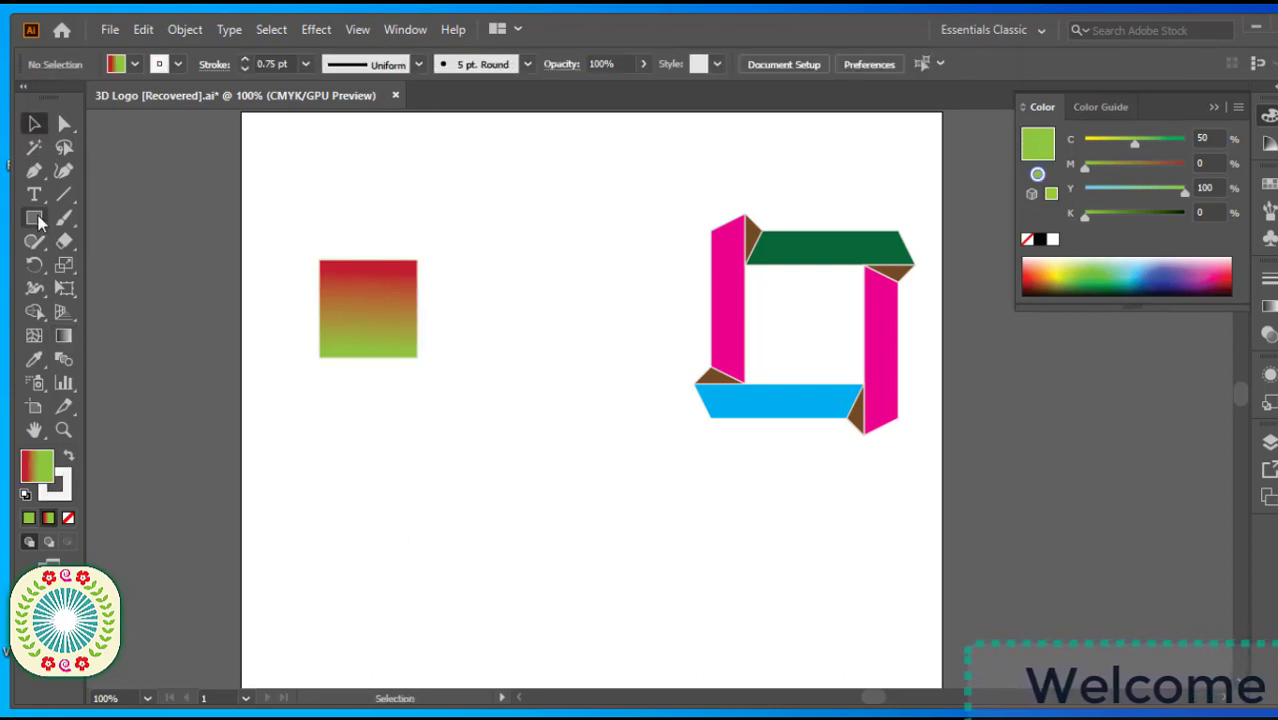
Step: Draw a circle beside the square and recolor its vertical gradient from teal at the top to magenta at the bottom
{"action": "left_click_drag", "start_coordinate": [37, 222], "coordinate": [114, 262]}
{"action": "left_click_drag", "start_coordinate": [424, 180], "coordinate": [583, 334]}
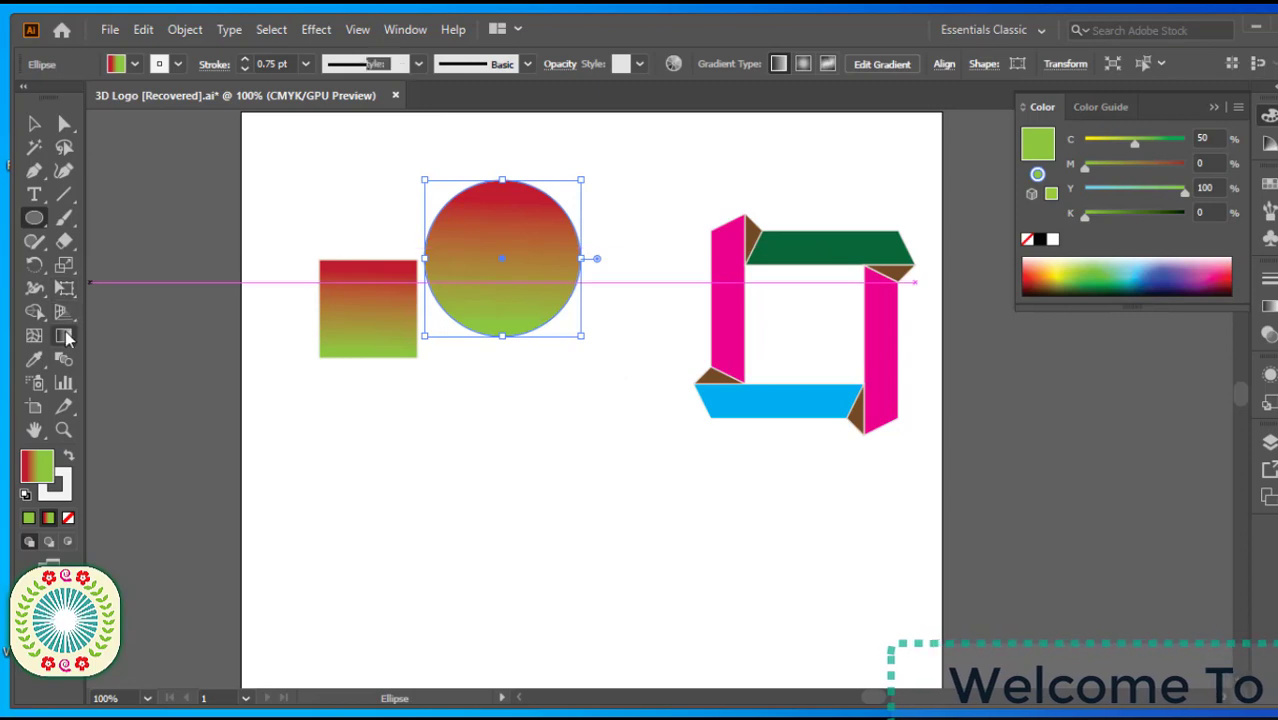
{"action": "left_click", "coordinate": [63, 336]}
{"action": "double_click", "coordinate": [500, 325]}
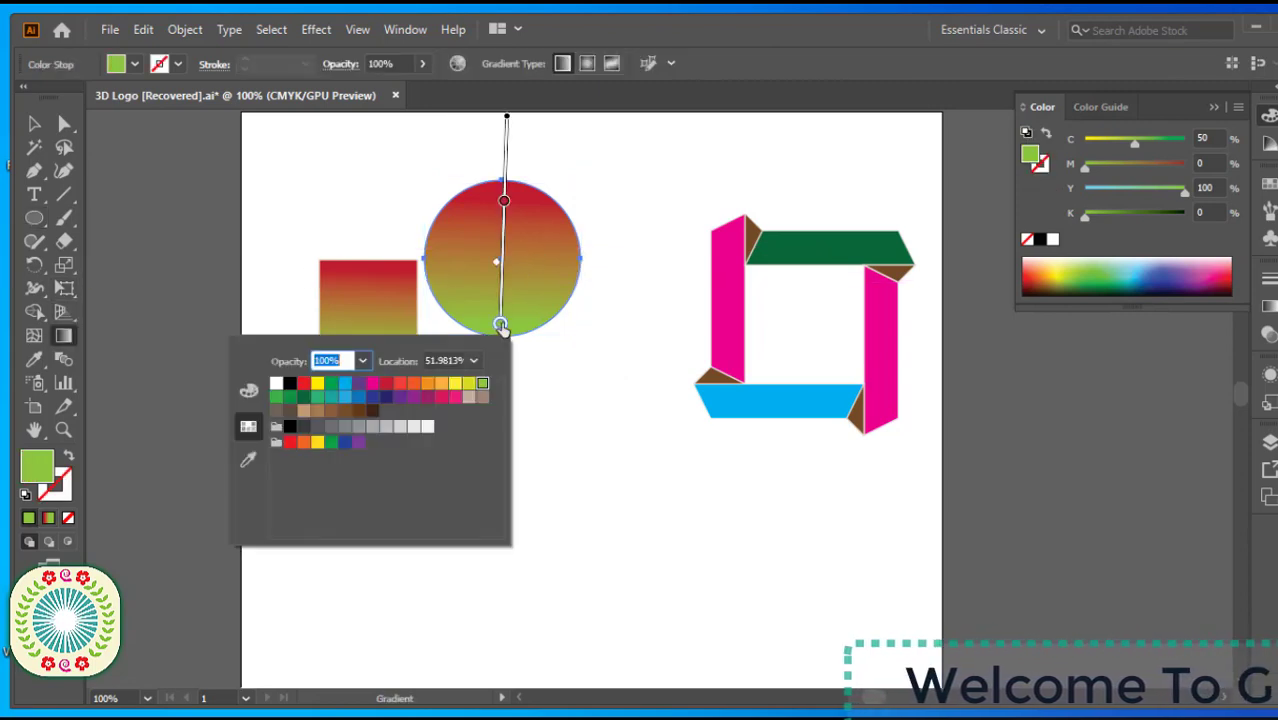
{"action": "left_click", "coordinate": [373, 388]}
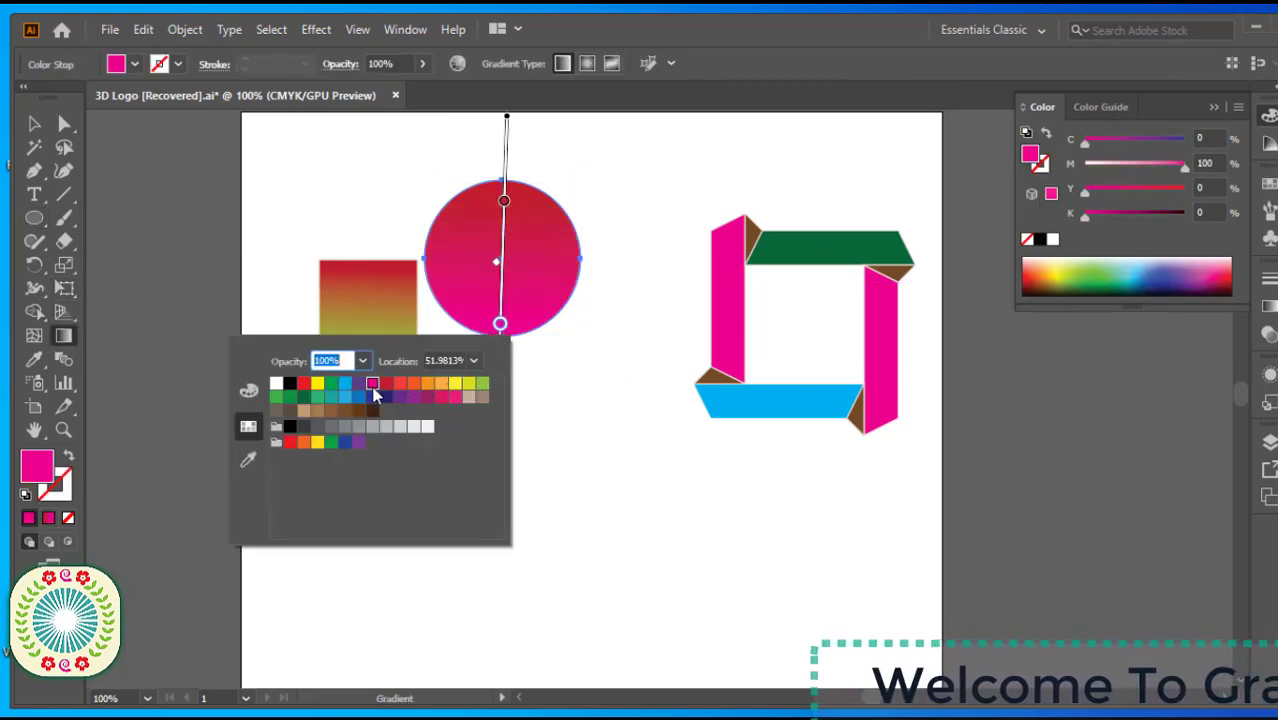
{"action": "double_click", "coordinate": [505, 203]}
{"action": "left_click", "coordinate": [336, 282]}
{"action": "left_click", "coordinate": [620, 208]}
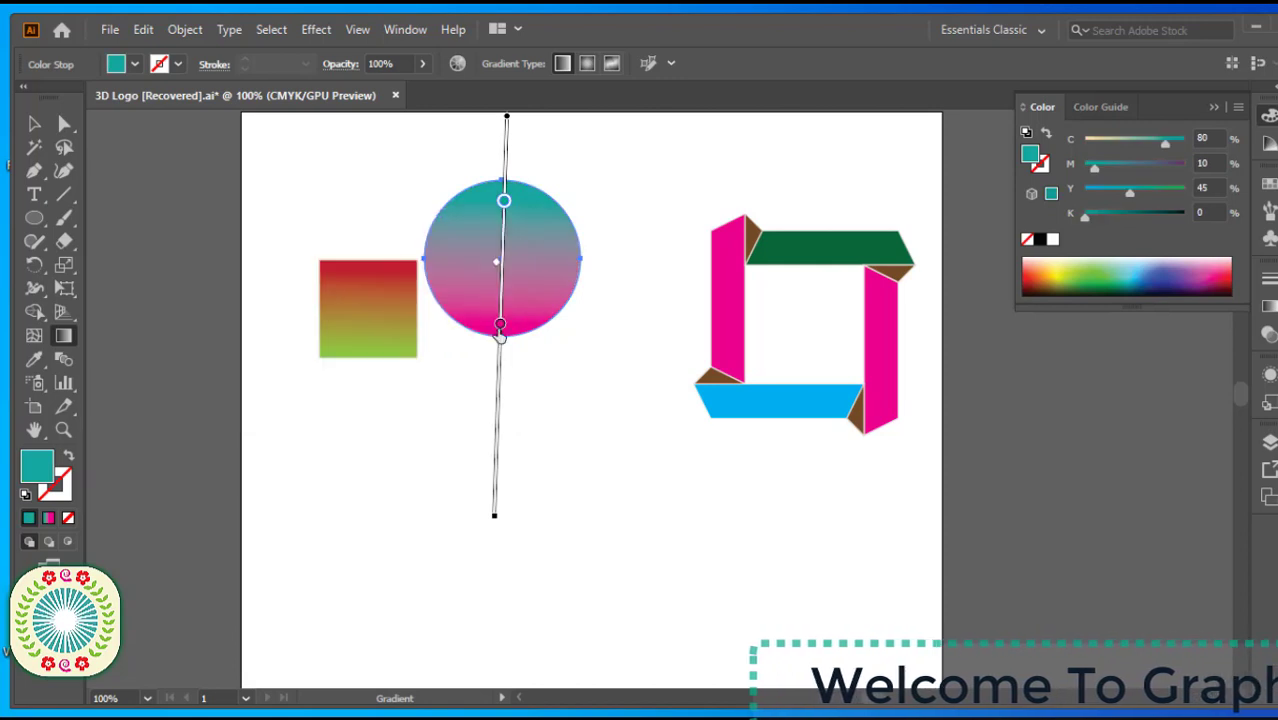
Step: Reposition the circle's gradient stops, placing teal near its upper edge and magenta just below its lower edge, and deselect it
{"action": "left_click_drag", "start_coordinate": [500, 325], "coordinate": [500, 309]}
{"action": "left_click_drag", "start_coordinate": [504, 201], "coordinate": [505, 157]}
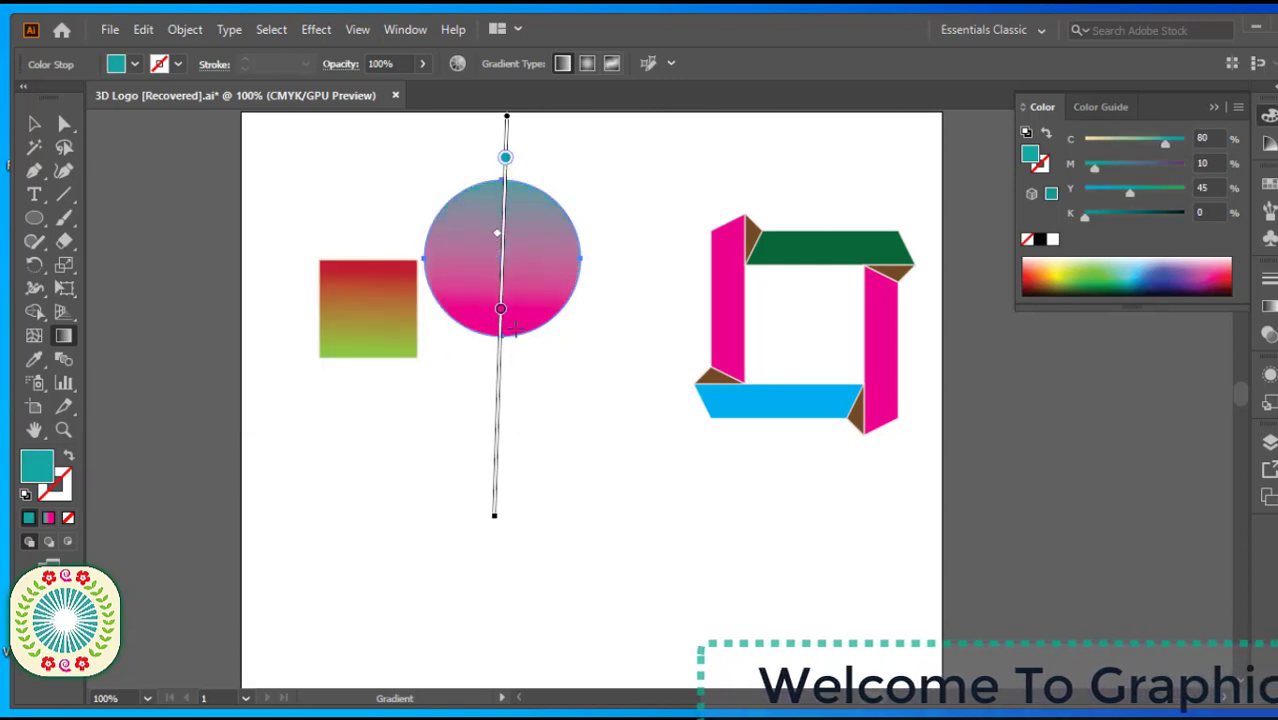
{"action": "left_click_drag", "start_coordinate": [500, 309], "coordinate": [499, 360]}
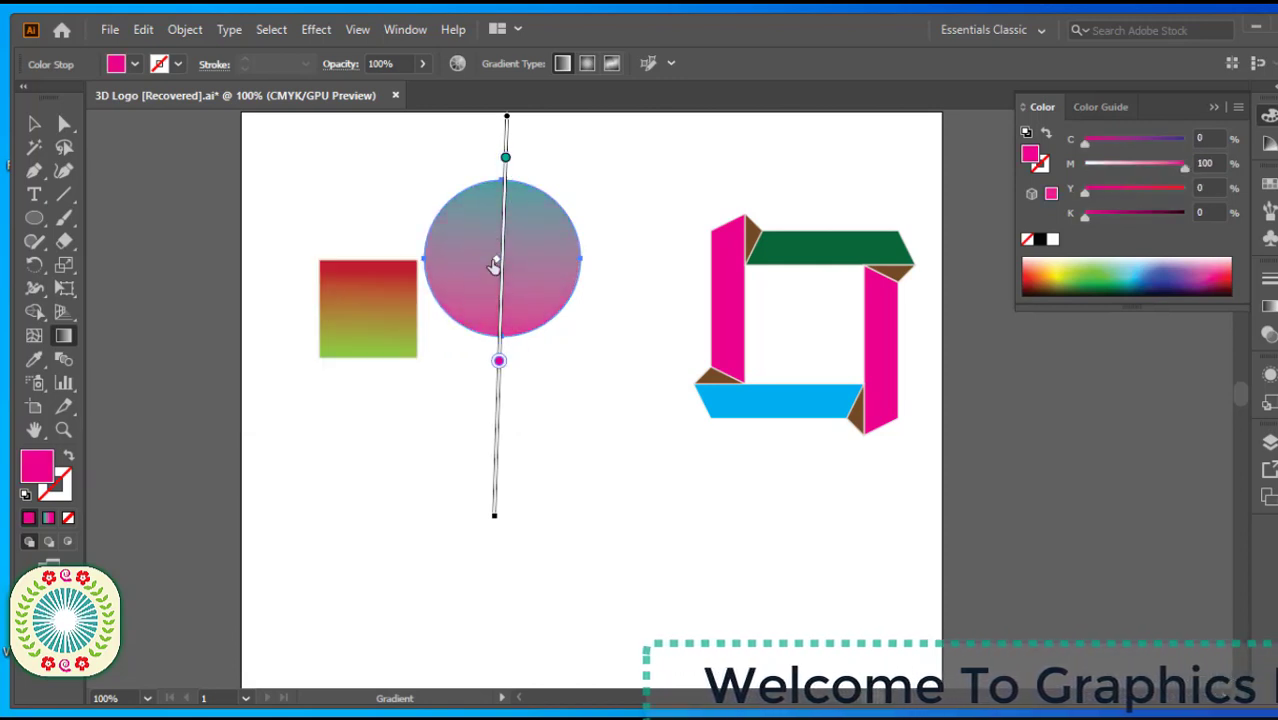
{"action": "left_click_drag", "start_coordinate": [505, 157], "coordinate": [503, 204]}
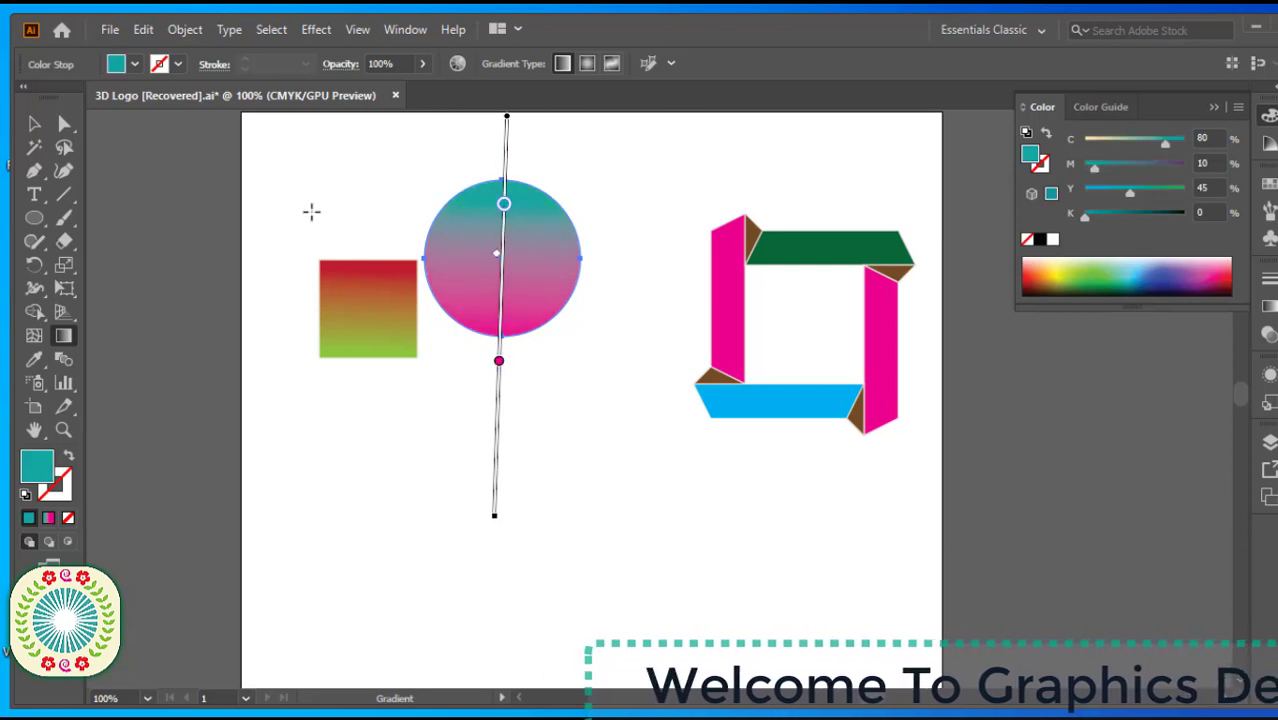
{"action": "left_click", "coordinate": [34, 123]}
{"action": "left_click", "coordinate": [171, 194]}
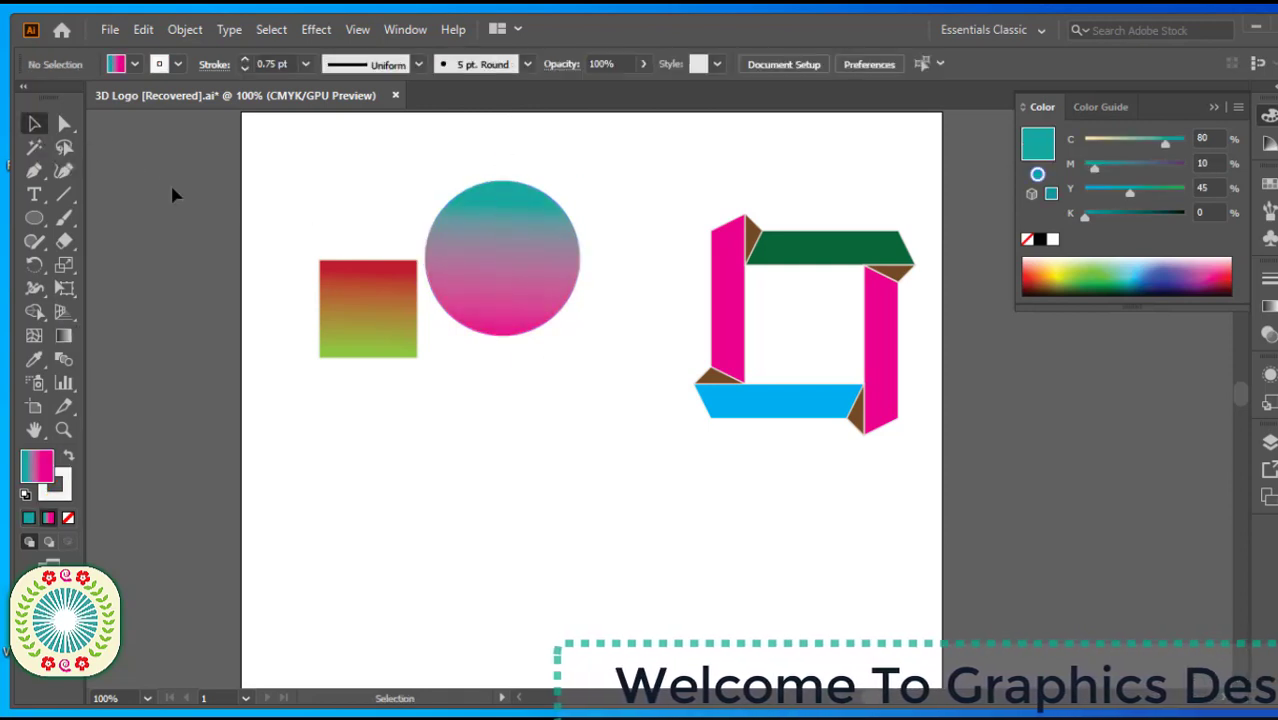
{"action": "left_click", "coordinate": [110, 30]}
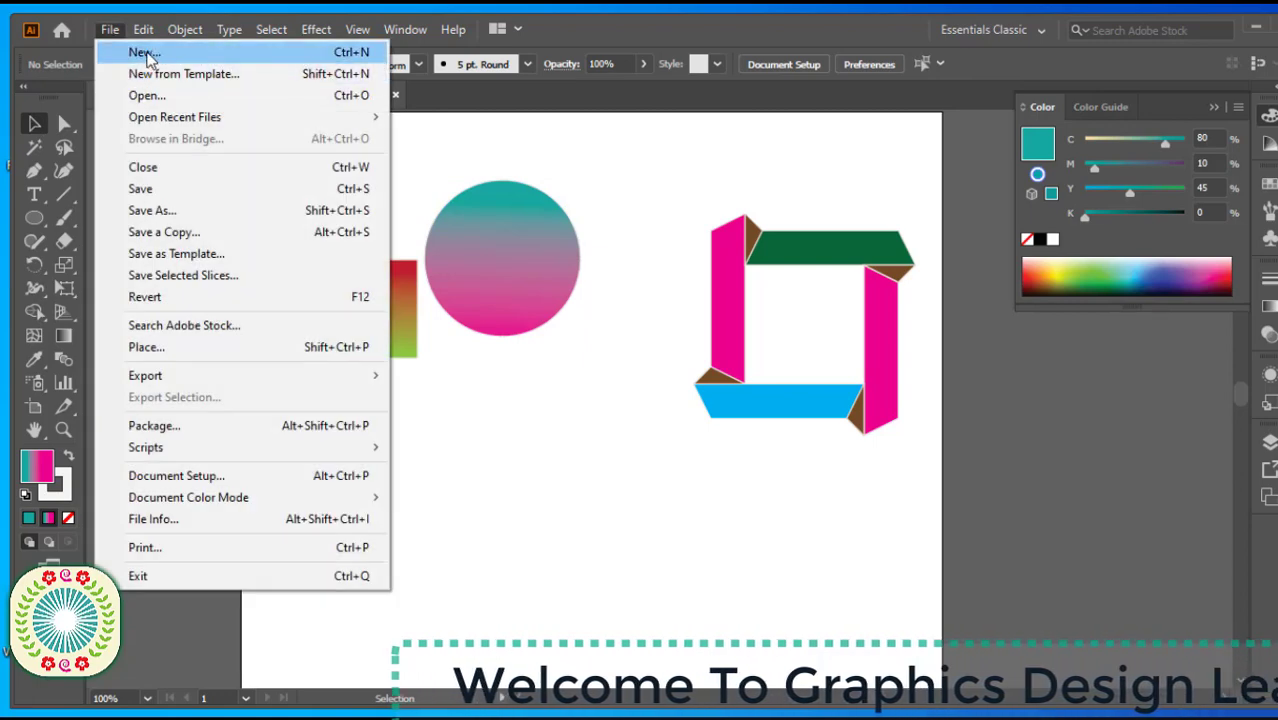
{"action": "left_click", "coordinate": [148, 54]}
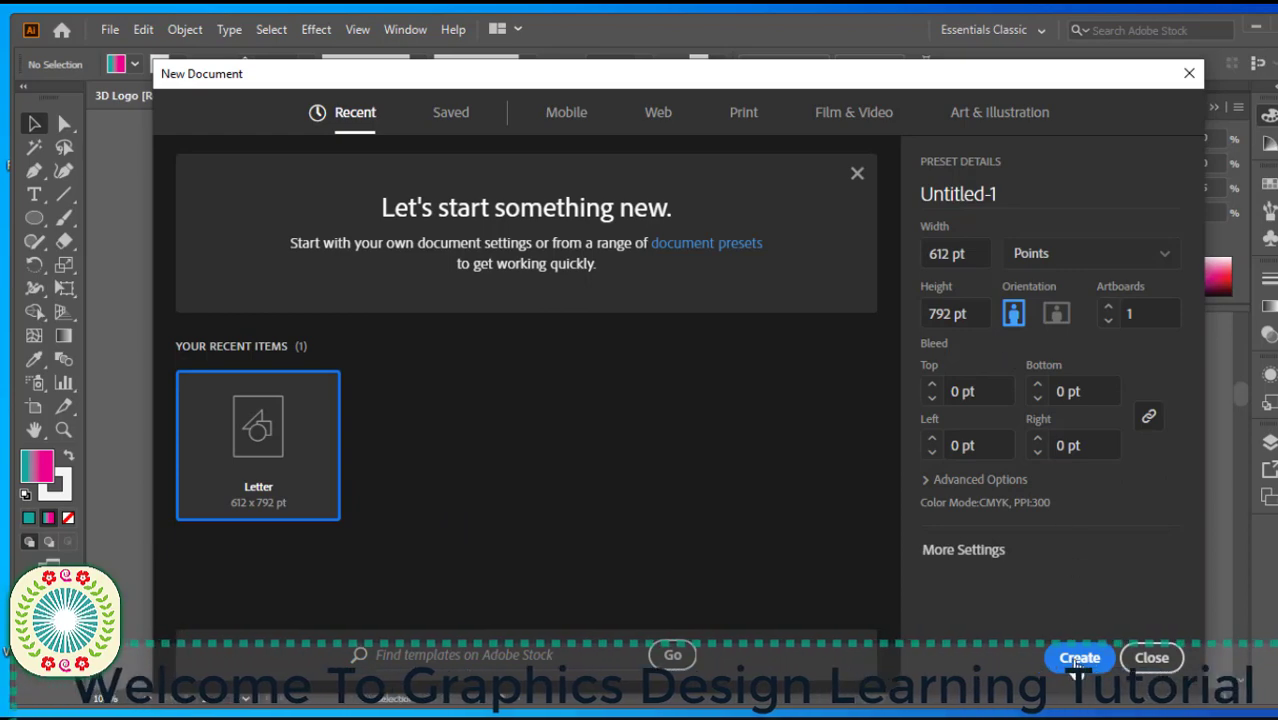
{"action": "left_click", "coordinate": [1151, 657]}
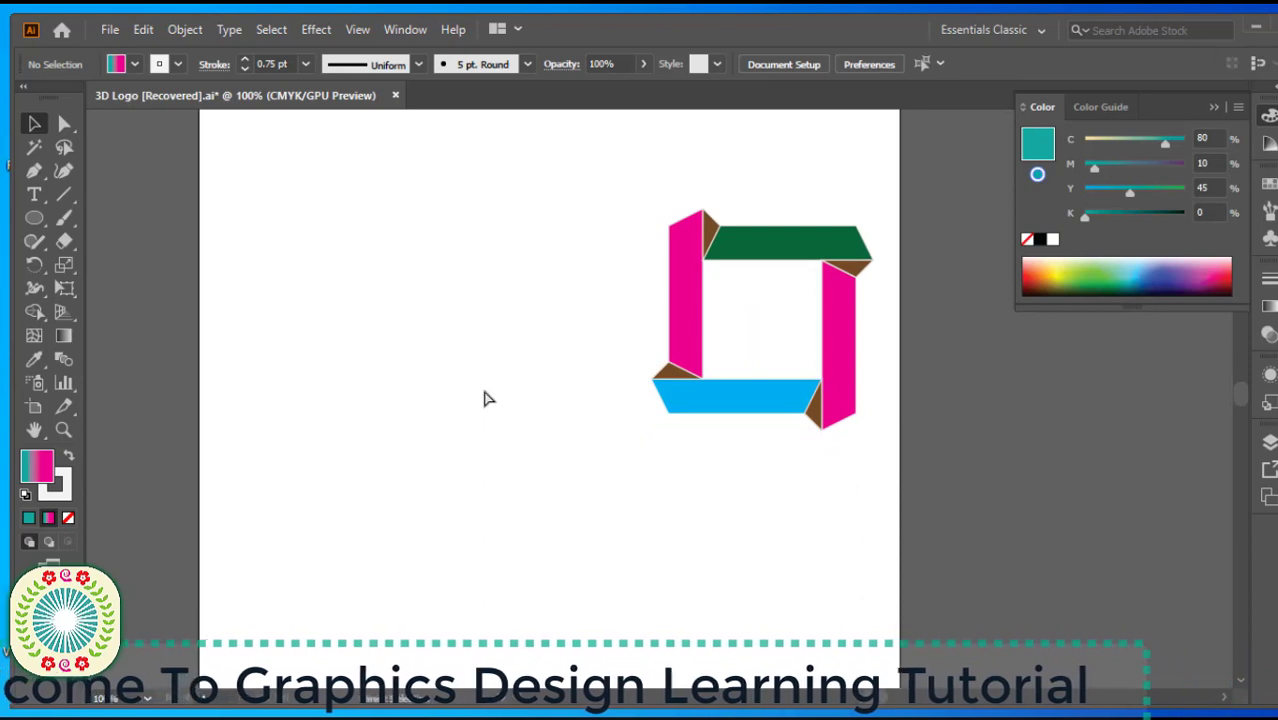
Step: Draw a large square with the Rectangle tool on the empty area beside the finished logo
{"action": "left_click", "coordinate": [35, 219]}
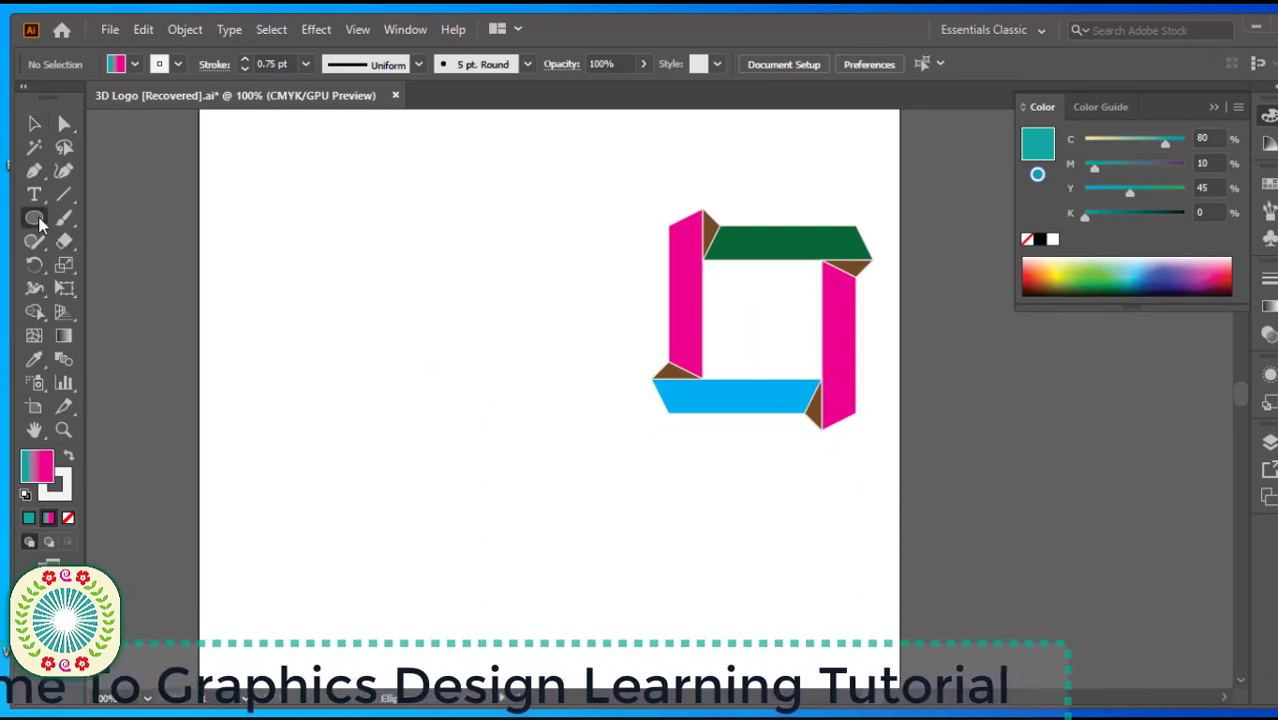
{"action": "left_click_drag", "start_coordinate": [38, 224], "coordinate": [74, 217]}
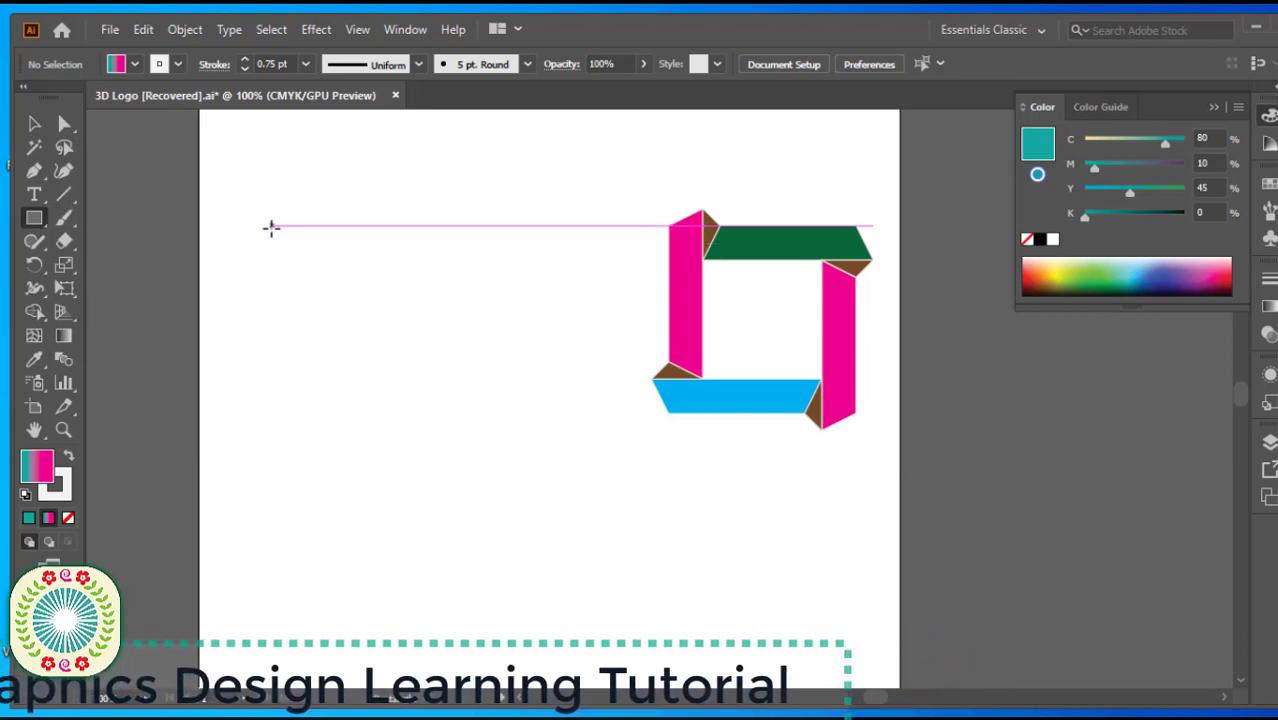
{"action": "left_click_drag", "start_coordinate": [261, 211], "coordinate": [549, 462]}
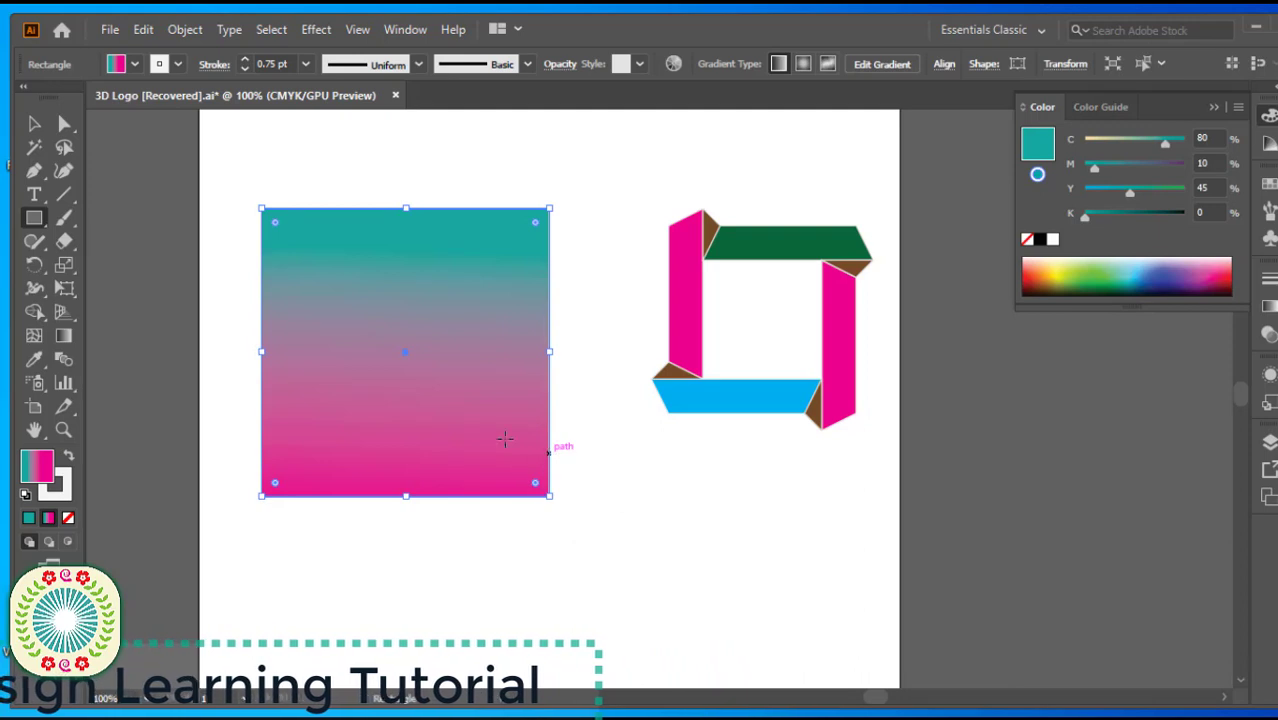
Step: Copy the large gradient square and paste the duplicate in front of it
{"action": "left_click", "coordinate": [34, 123]}
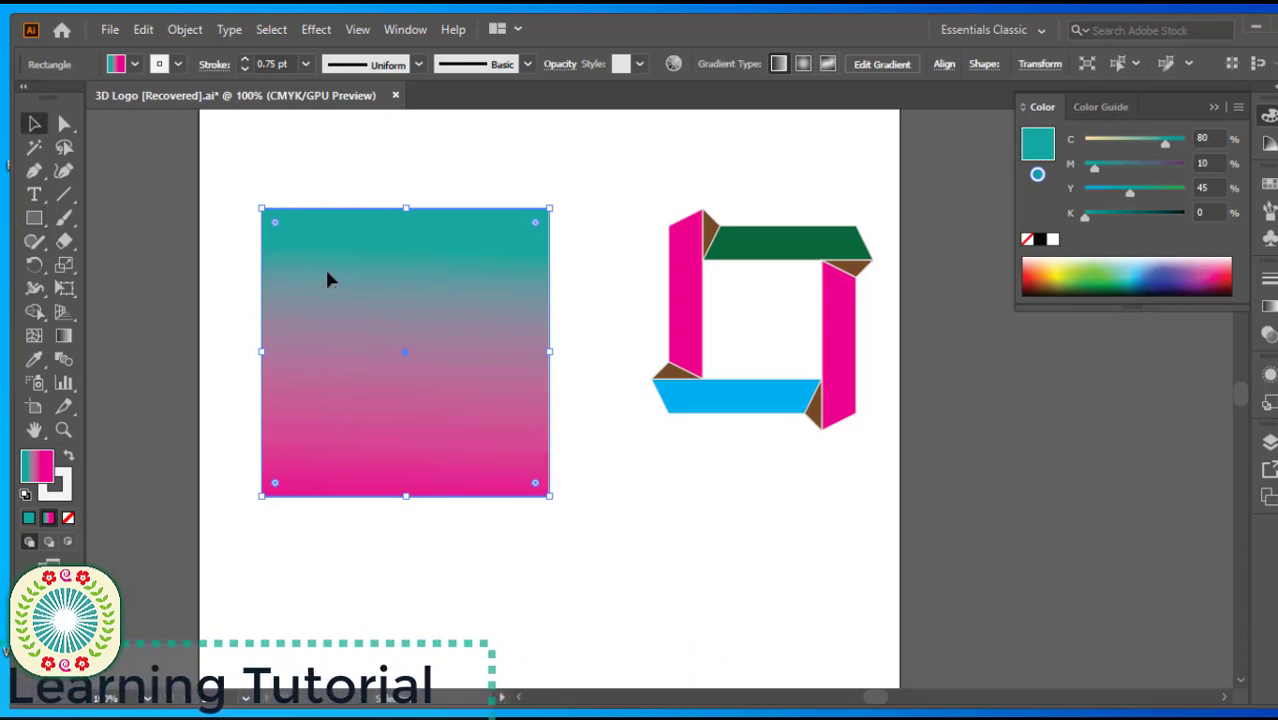
{"action": "left_click_drag", "start_coordinate": [248, 150], "coordinate": [574, 514]}
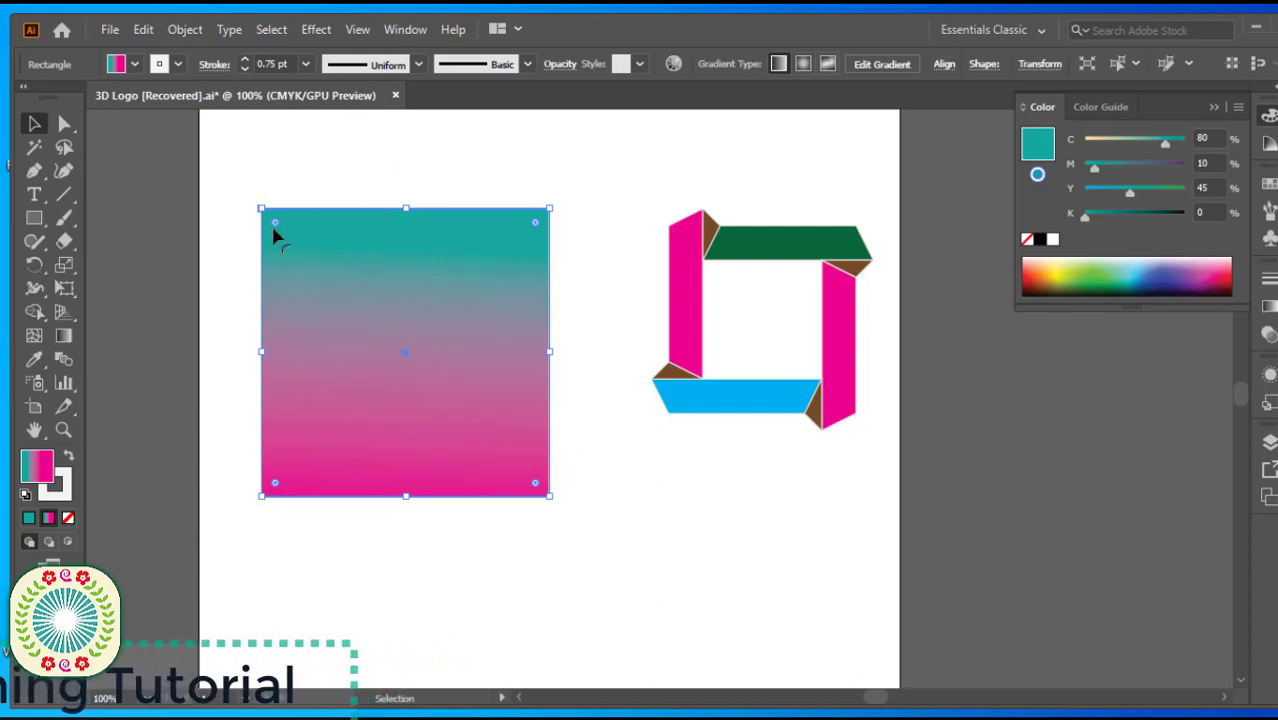
{"action": "left_click", "coordinate": [143, 29]}
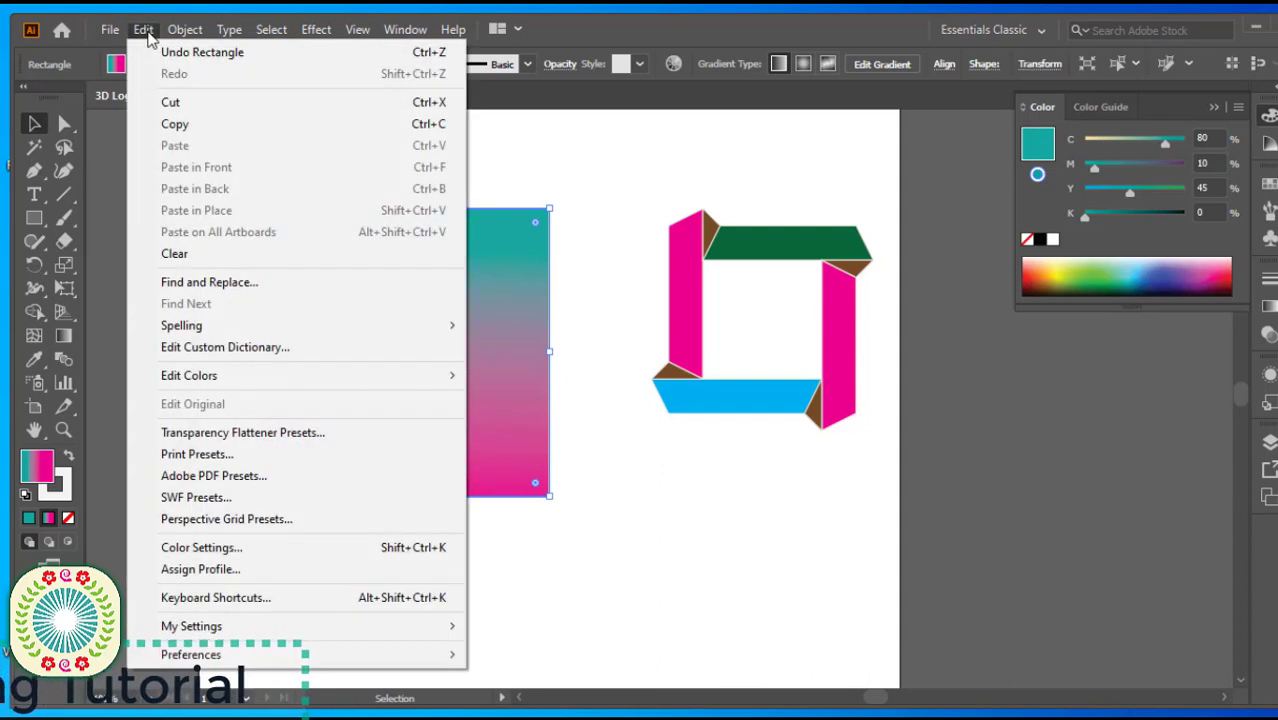
{"action": "left_click", "coordinate": [176, 125]}
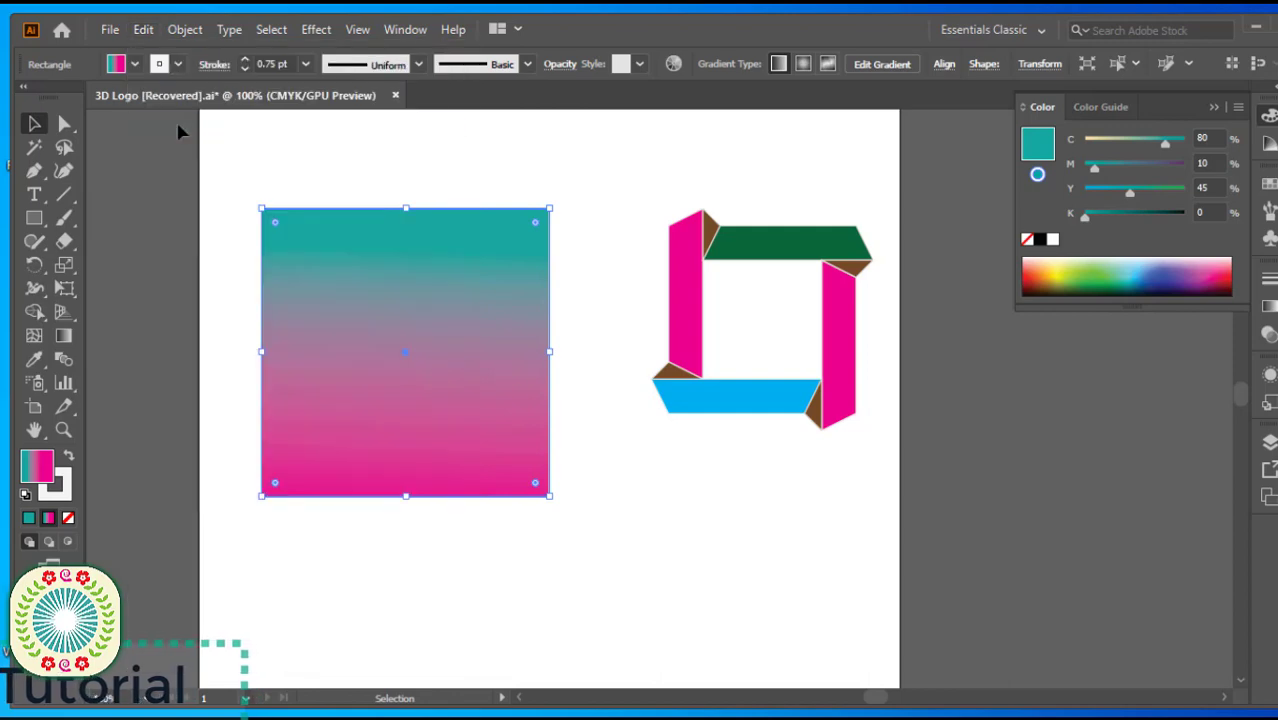
{"action": "left_click", "coordinate": [144, 30]}
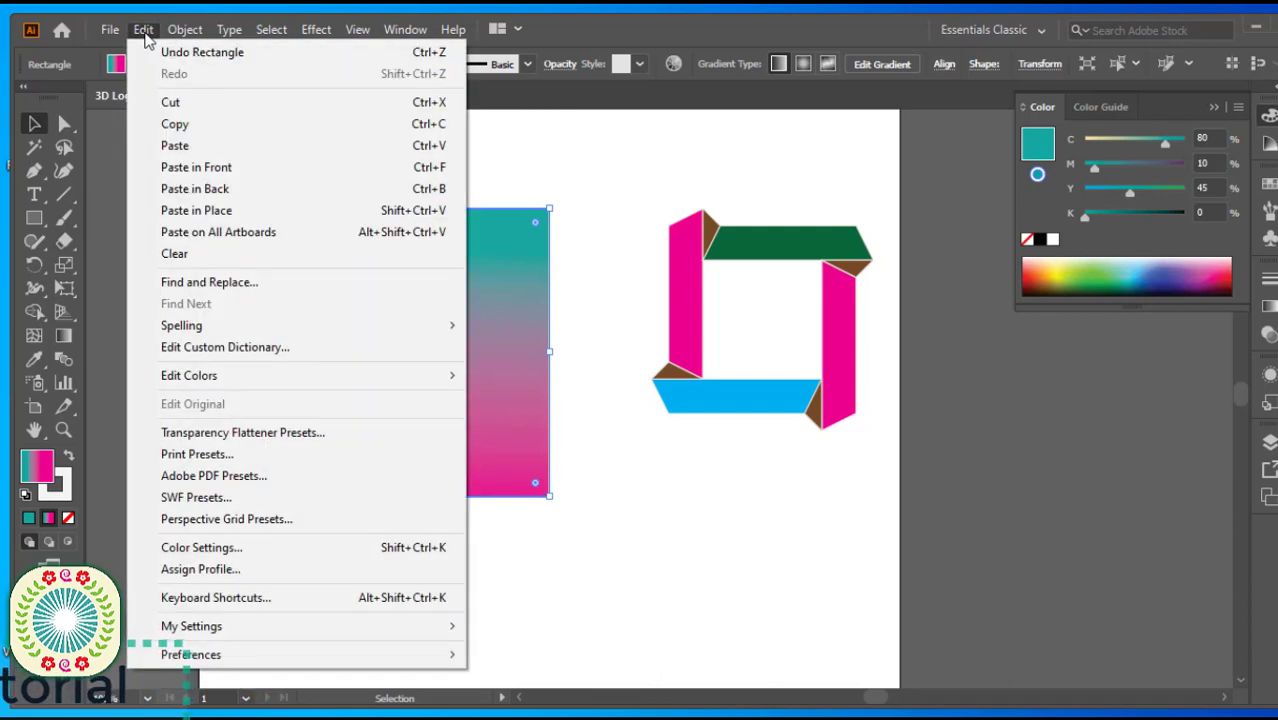
{"action": "left_click", "coordinate": [198, 170]}
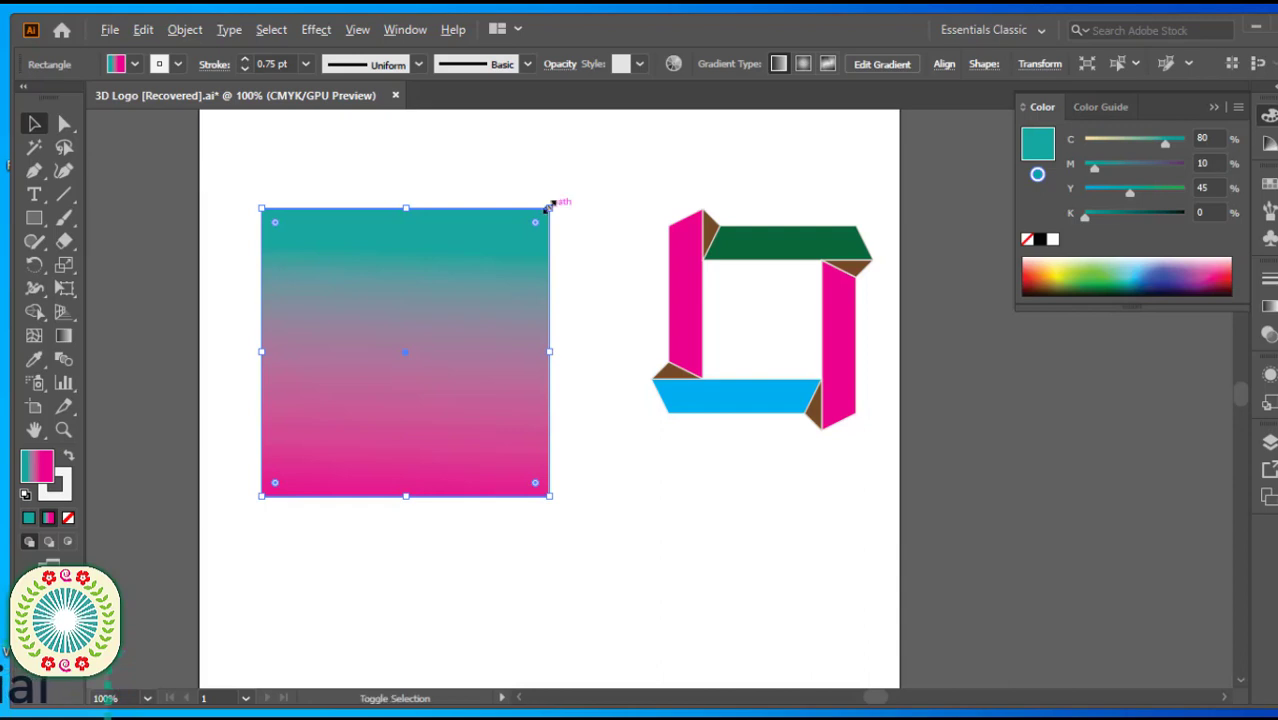
Step: Scale the pasted square proportionally around its center to about 150.7 pt and fill it with black
{"action": "left_click_drag", "start_coordinate": [549, 205], "coordinate": [495, 268]}
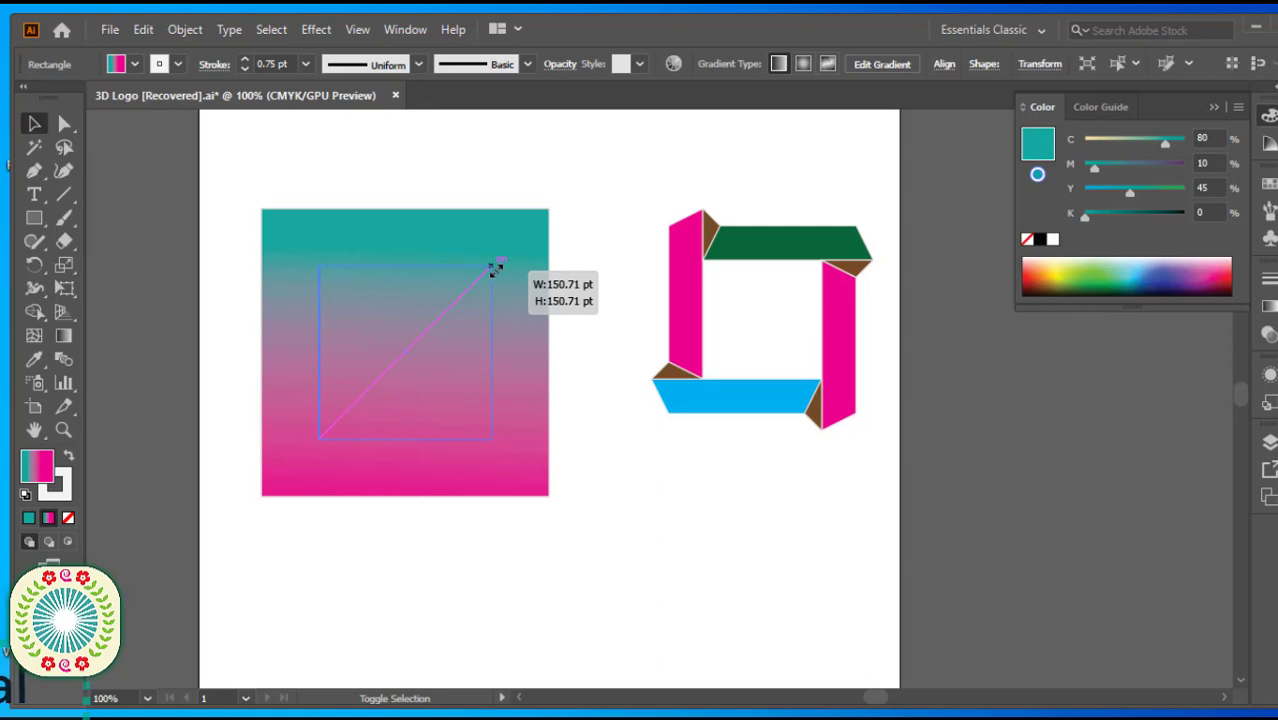
{"action": "left_click_drag", "start_coordinate": [495, 268], "coordinate": [494, 267]}
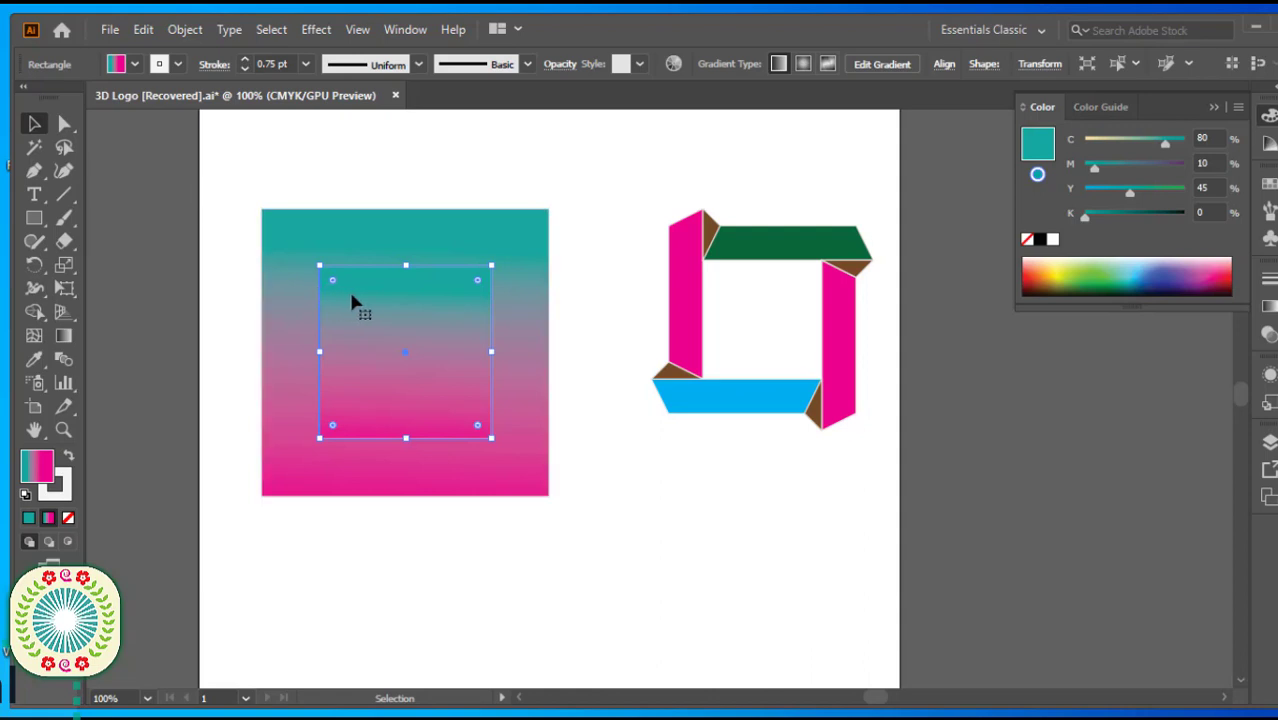
{"action": "left_click", "coordinate": [141, 67]}
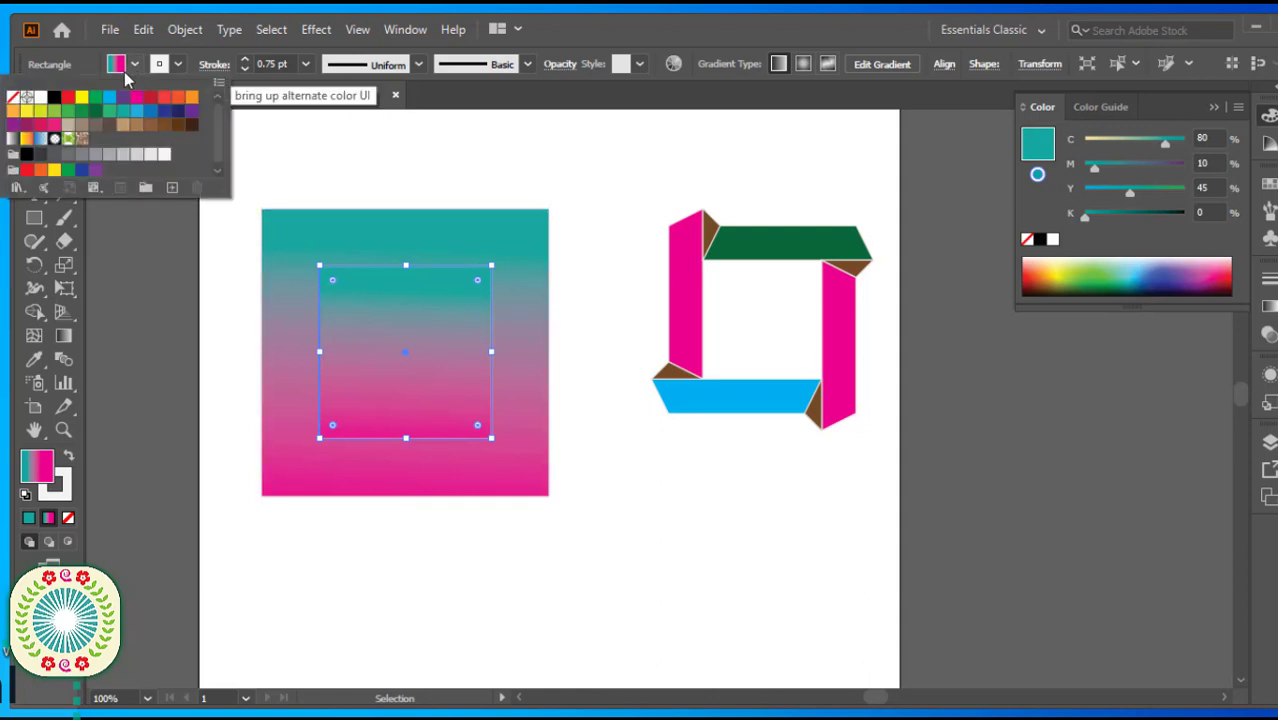
{"action": "left_click", "coordinate": [55, 98]}
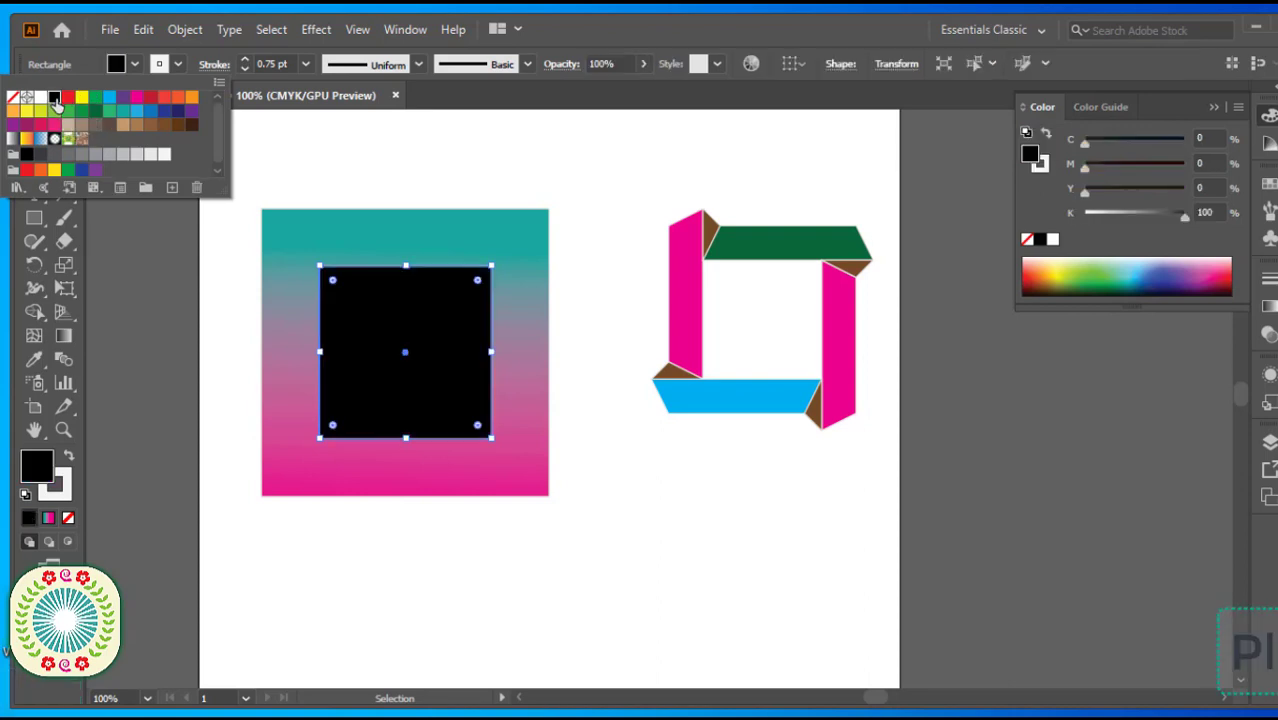
{"action": "left_click", "coordinate": [269, 139]}
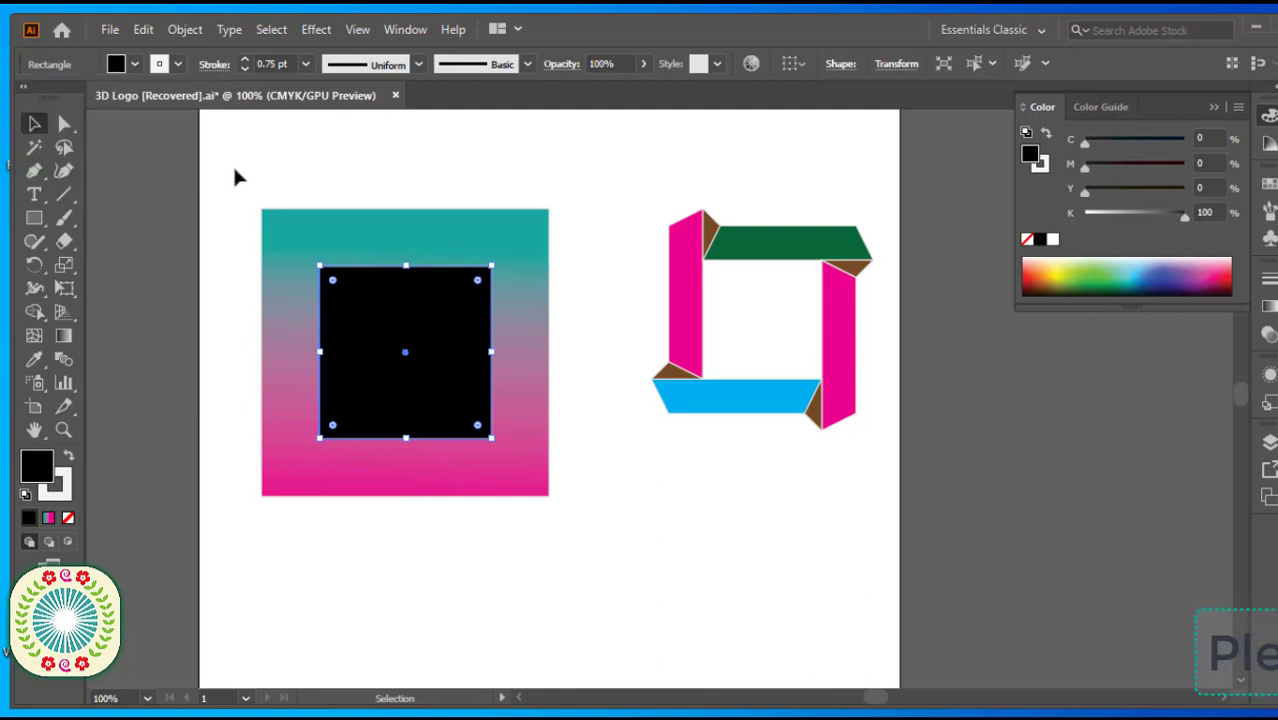
Step: Divide the gradient square and the black inner square with the Pathfinder's Divide operation
{"action": "left_click_drag", "start_coordinate": [234, 170], "coordinate": [569, 521]}
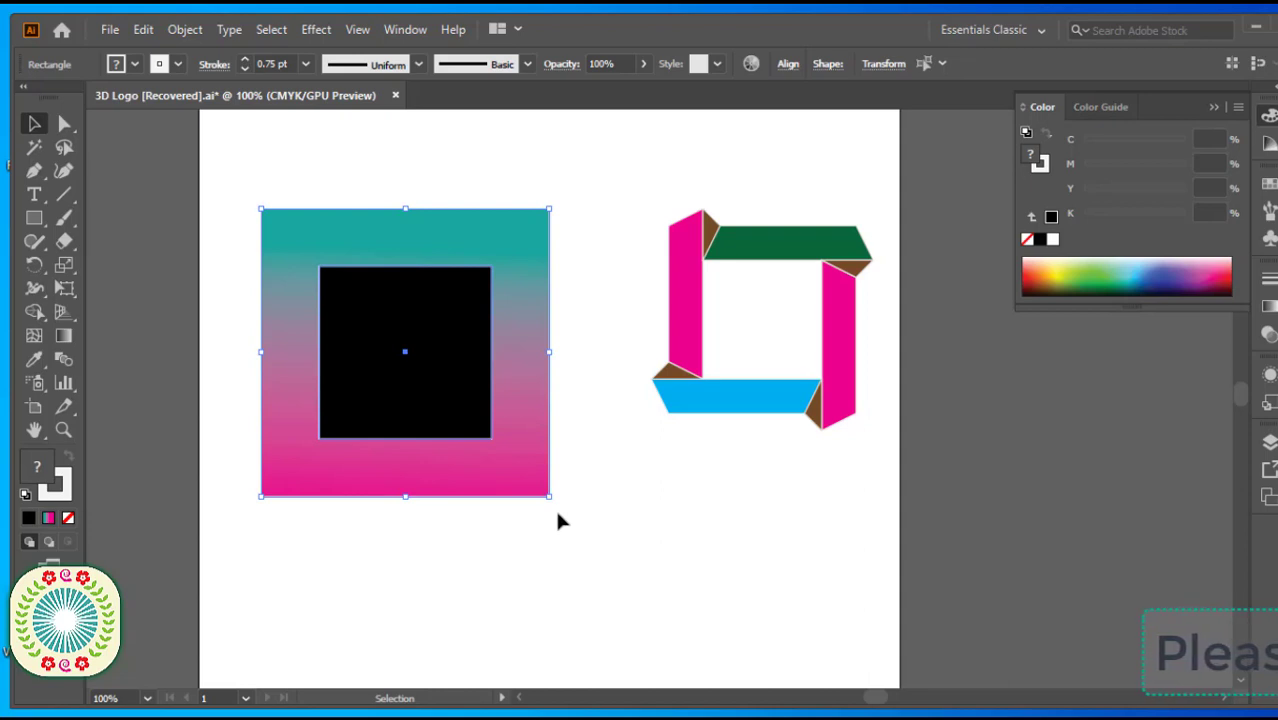
{"action": "left_click", "coordinate": [416, 38]}
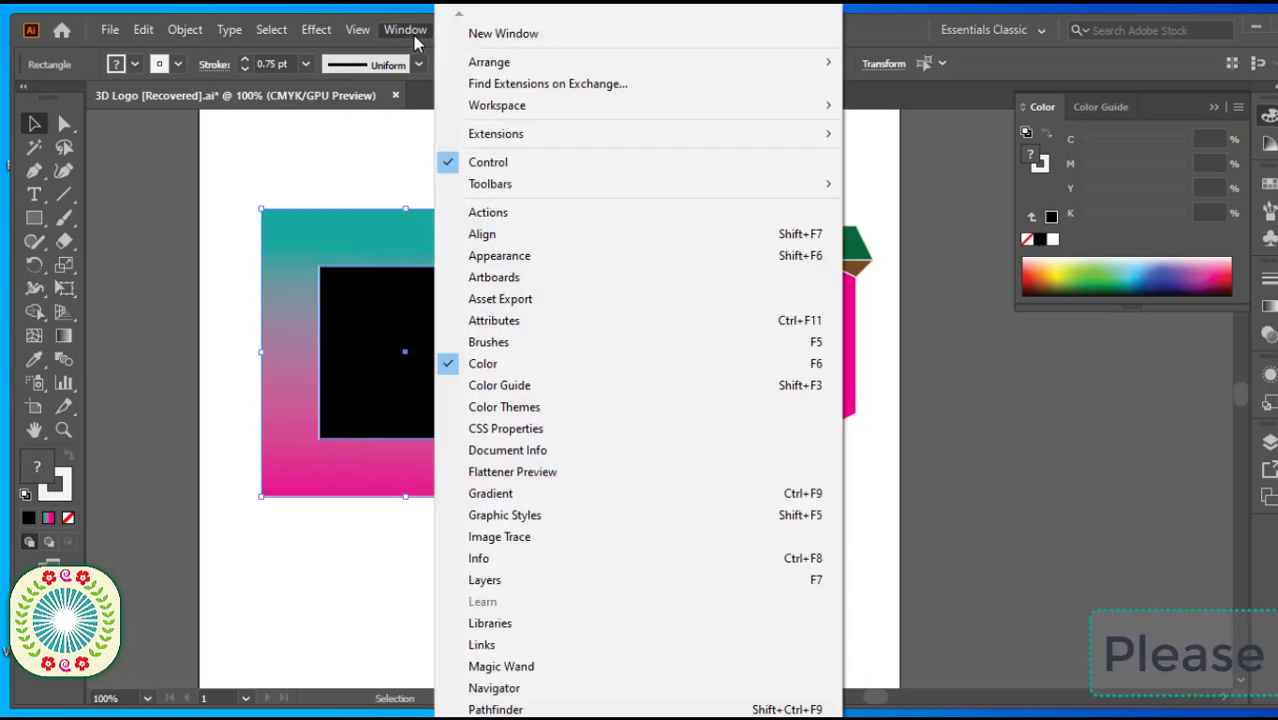
{"action": "left_click", "coordinate": [497, 709]}
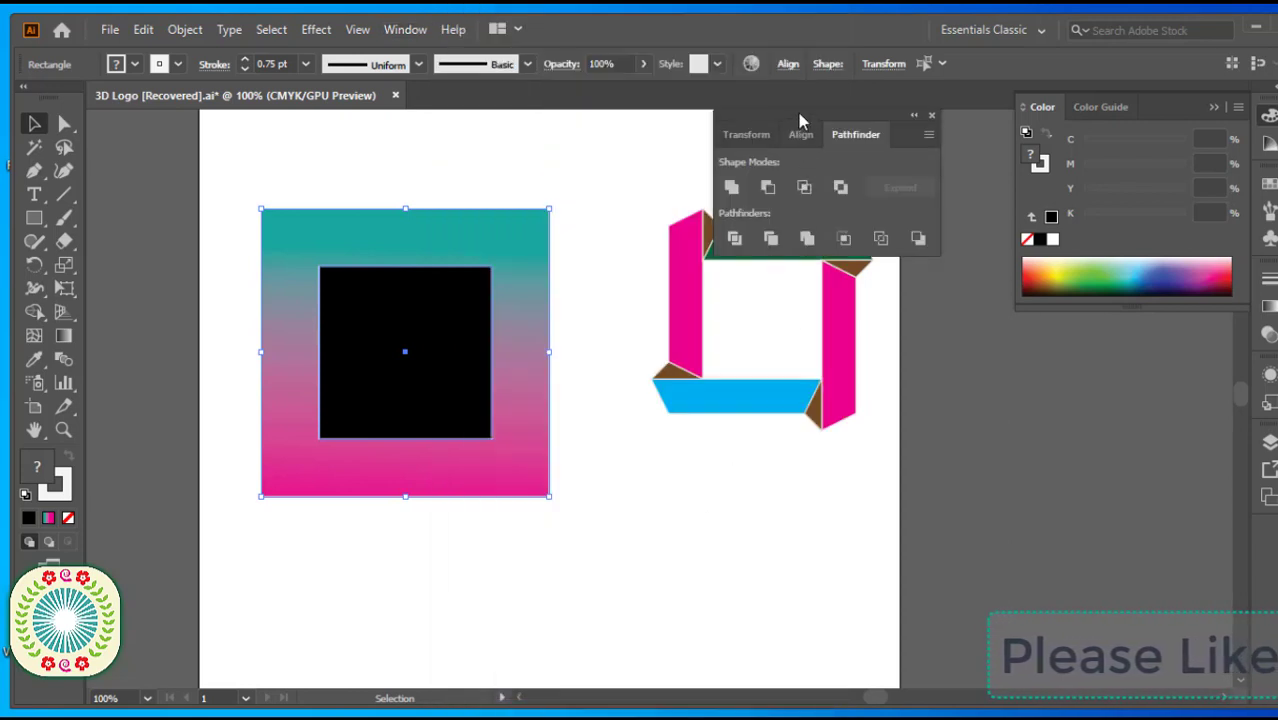
{"action": "left_click_drag", "start_coordinate": [799, 116], "coordinate": [1072, 403]}
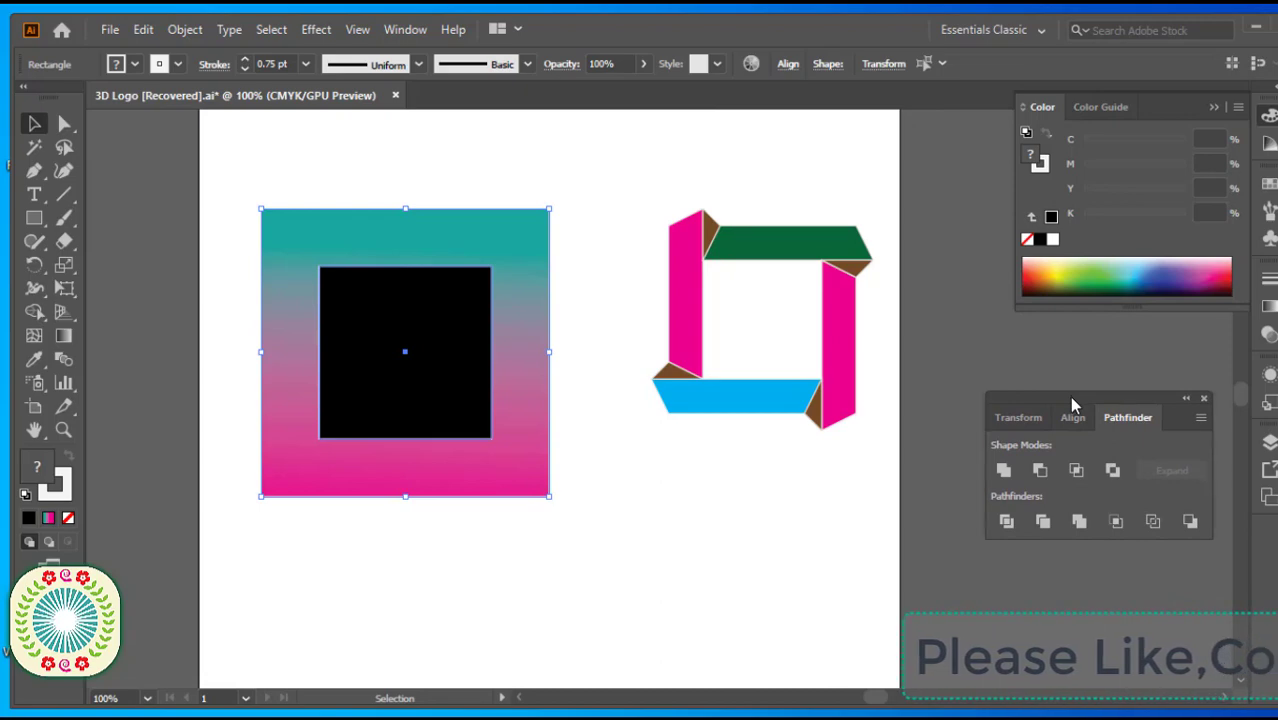
{"action": "left_click", "coordinate": [1006, 522]}
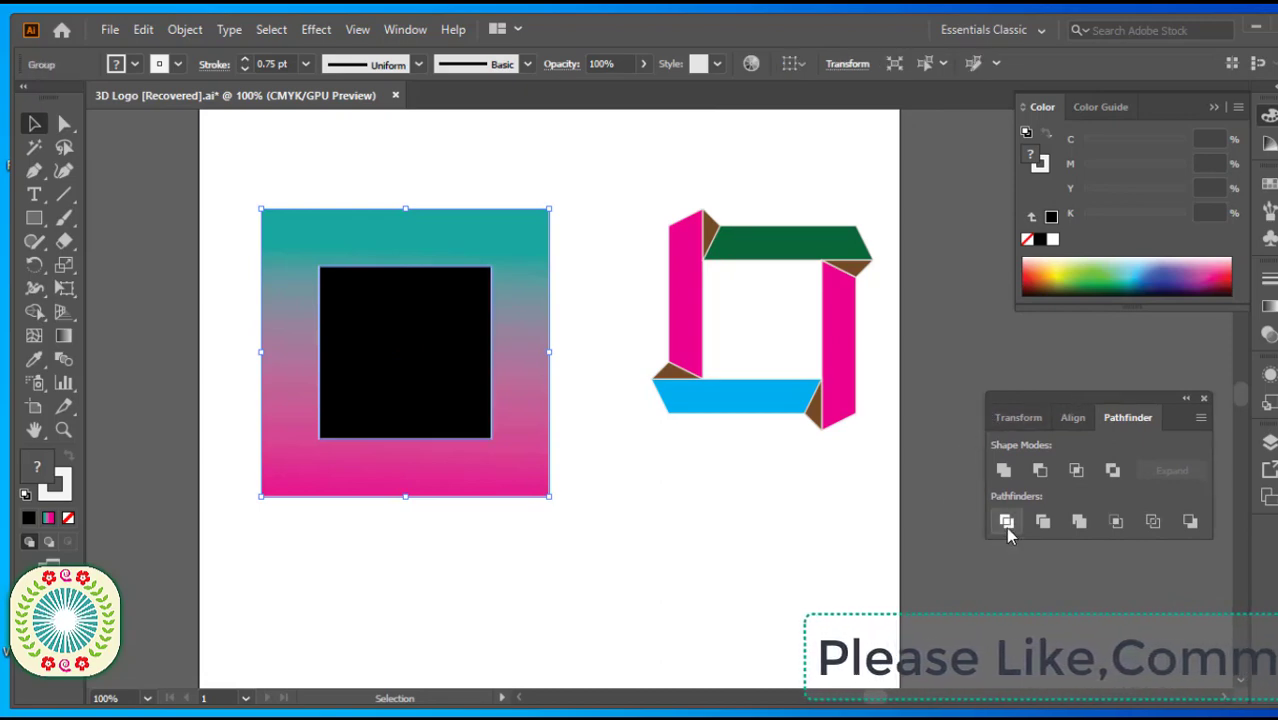
Step: Select the divided group of squares and ungroup it
{"action": "left_click", "coordinate": [259, 160]}
{"action": "left_click_drag", "start_coordinate": [230, 160], "coordinate": [566, 502]}
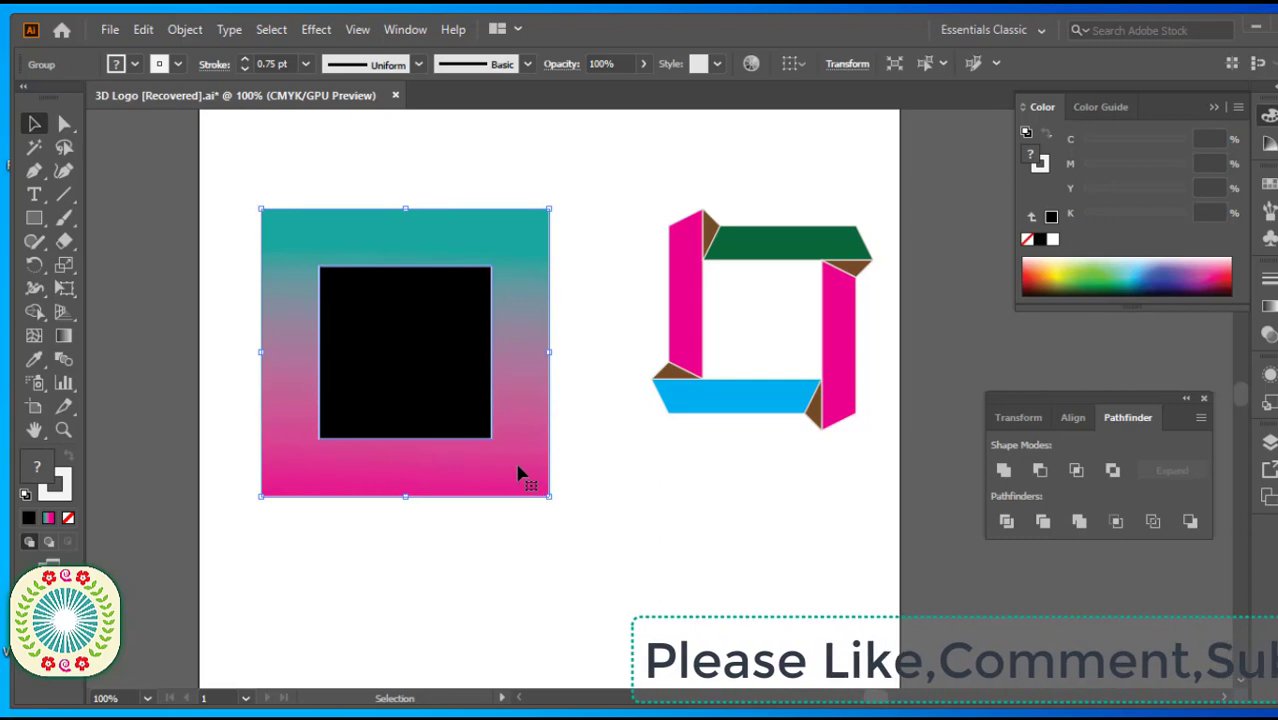
{"action": "right_click", "coordinate": [472, 412]}
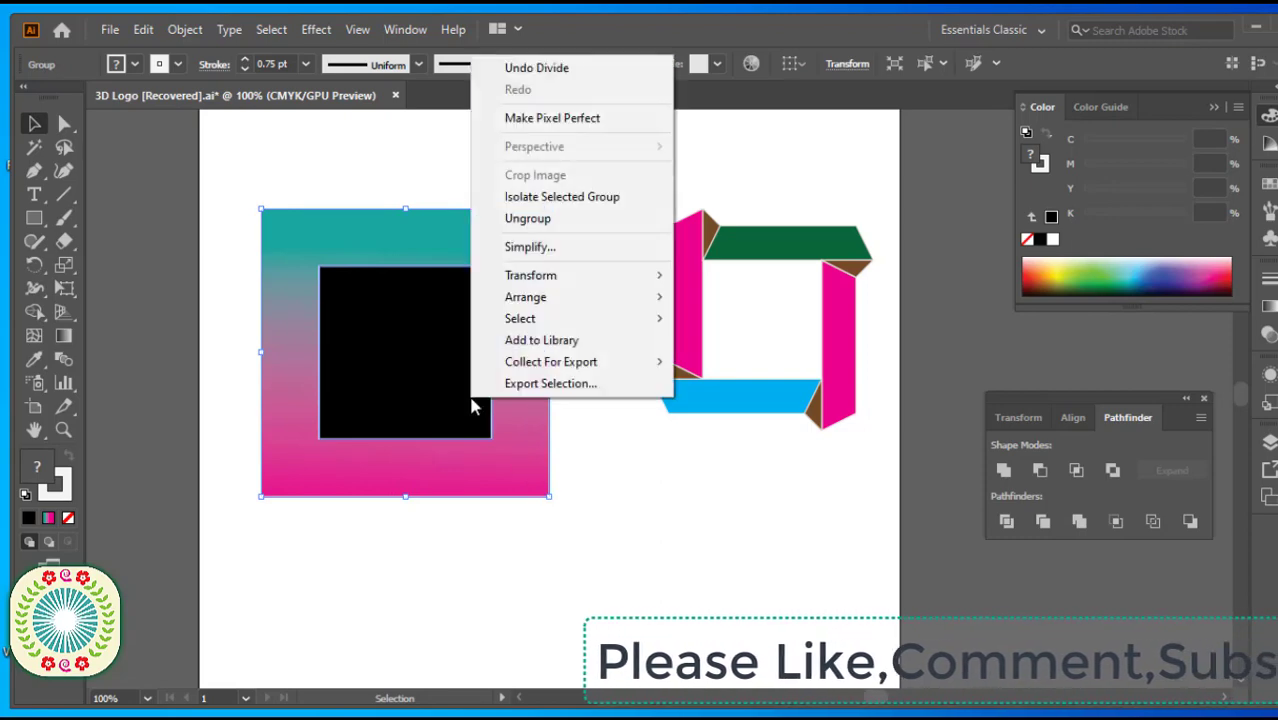
{"action": "left_click", "coordinate": [537, 220]}
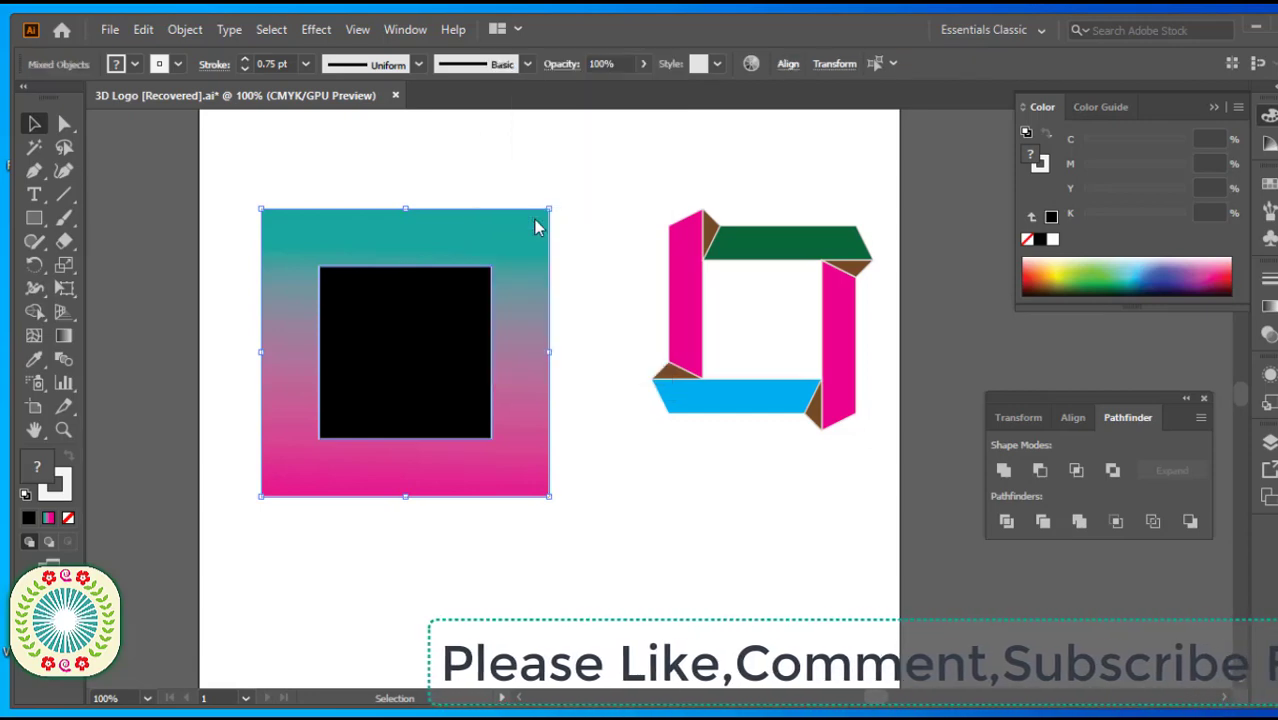
Step: Delete the black inner square from the ungrouped pieces, leaving the gradient frame
{"action": "left_click", "coordinate": [595, 349]}
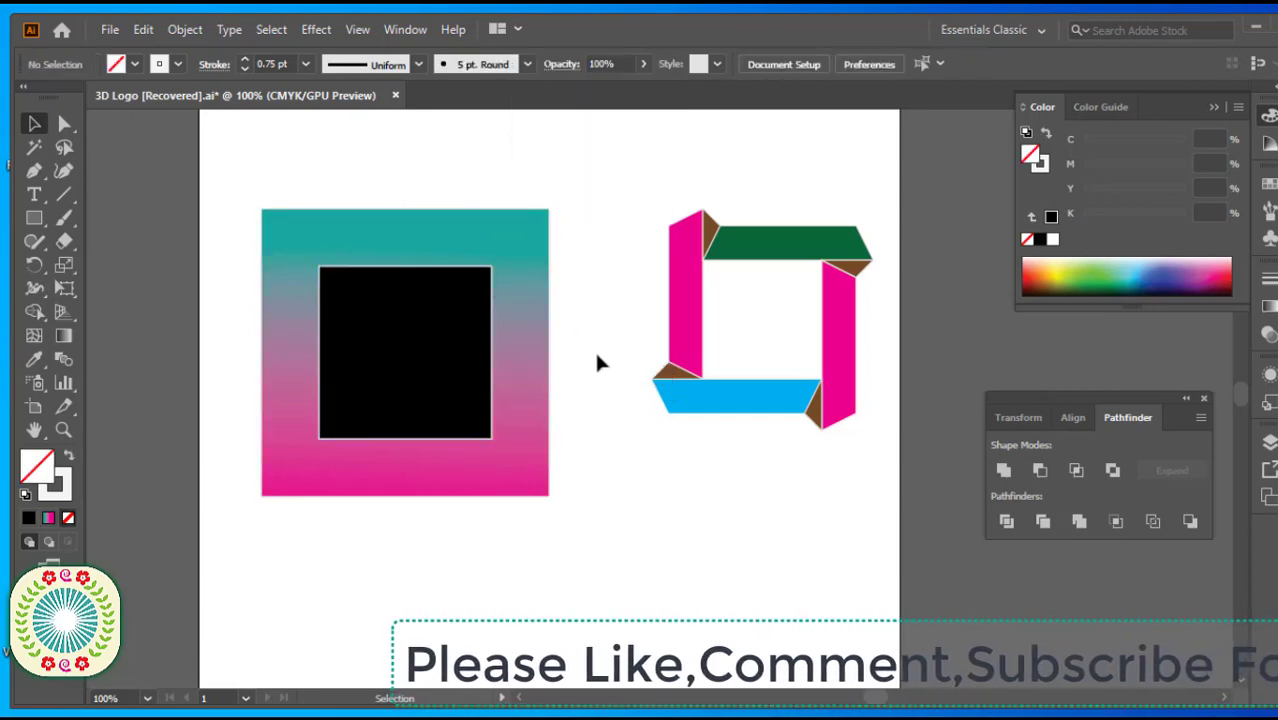
{"action": "left_click", "coordinate": [446, 364]}
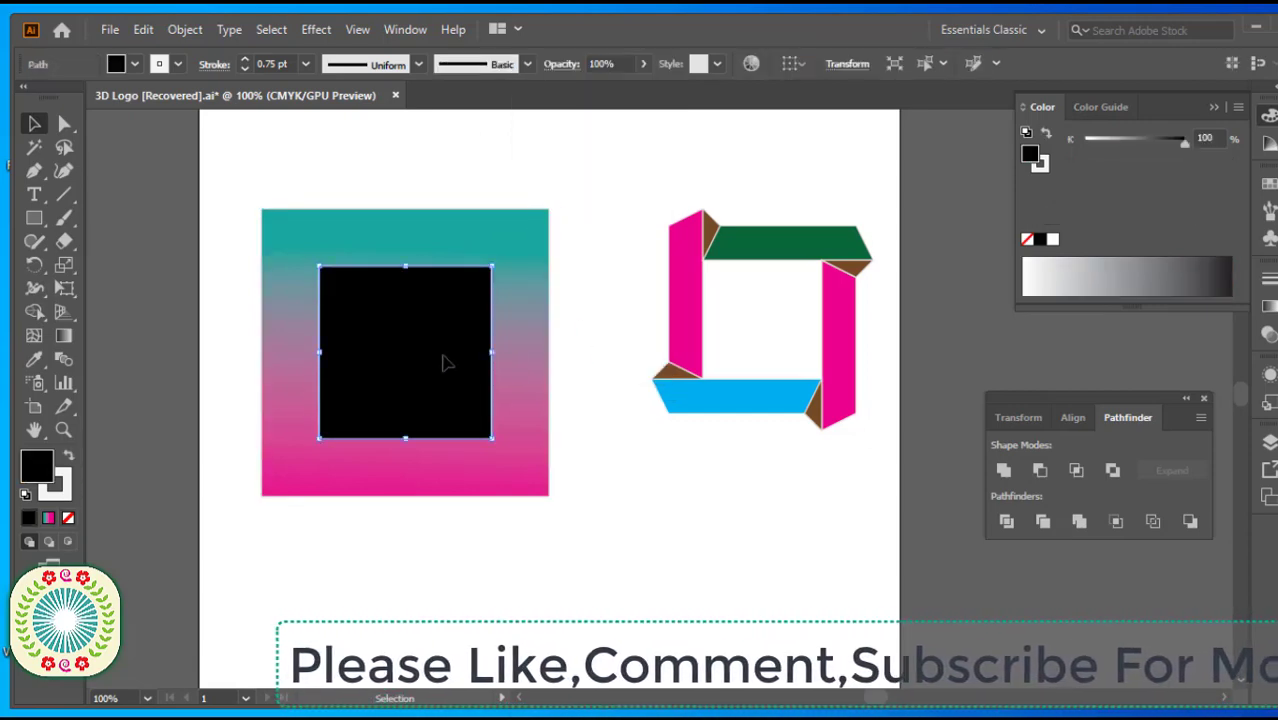
{"action": "key", "text": "Delete"}
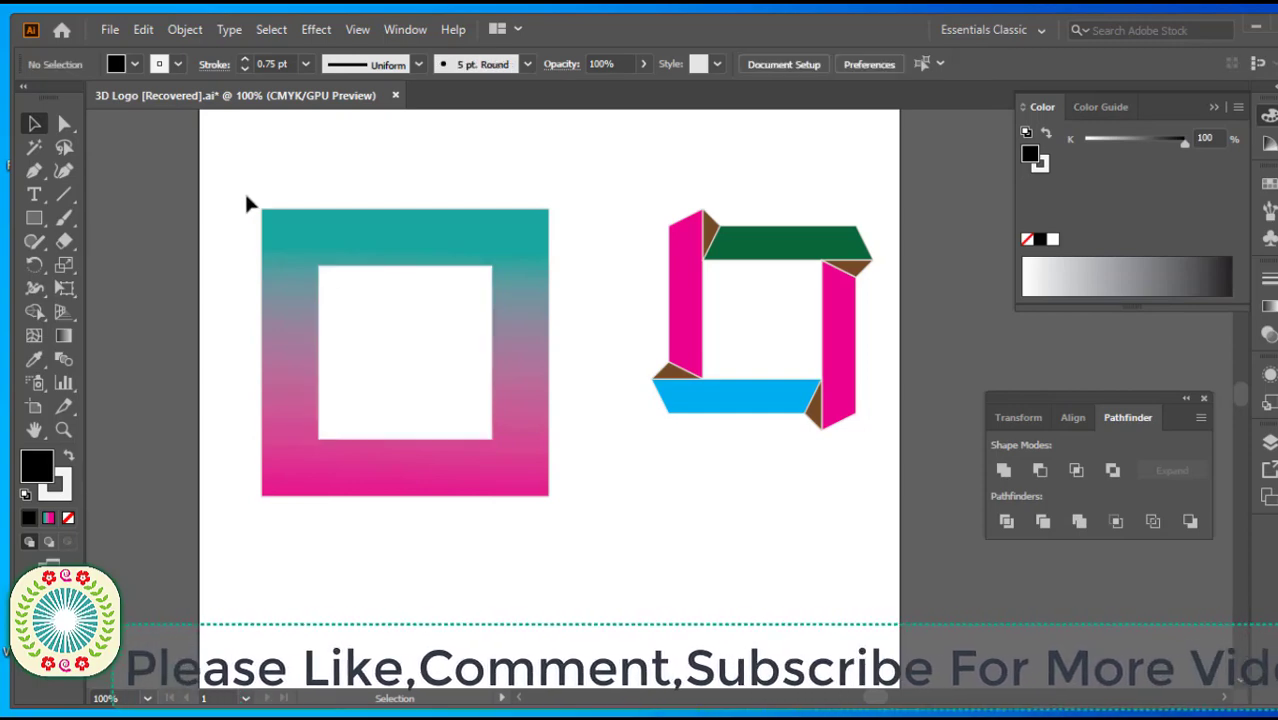
Step: Draw four straight line segments from the inner corners out past the frame's edges, in a pinwheel: up, right, down and left
{"action": "left_click", "coordinate": [279, 258]}
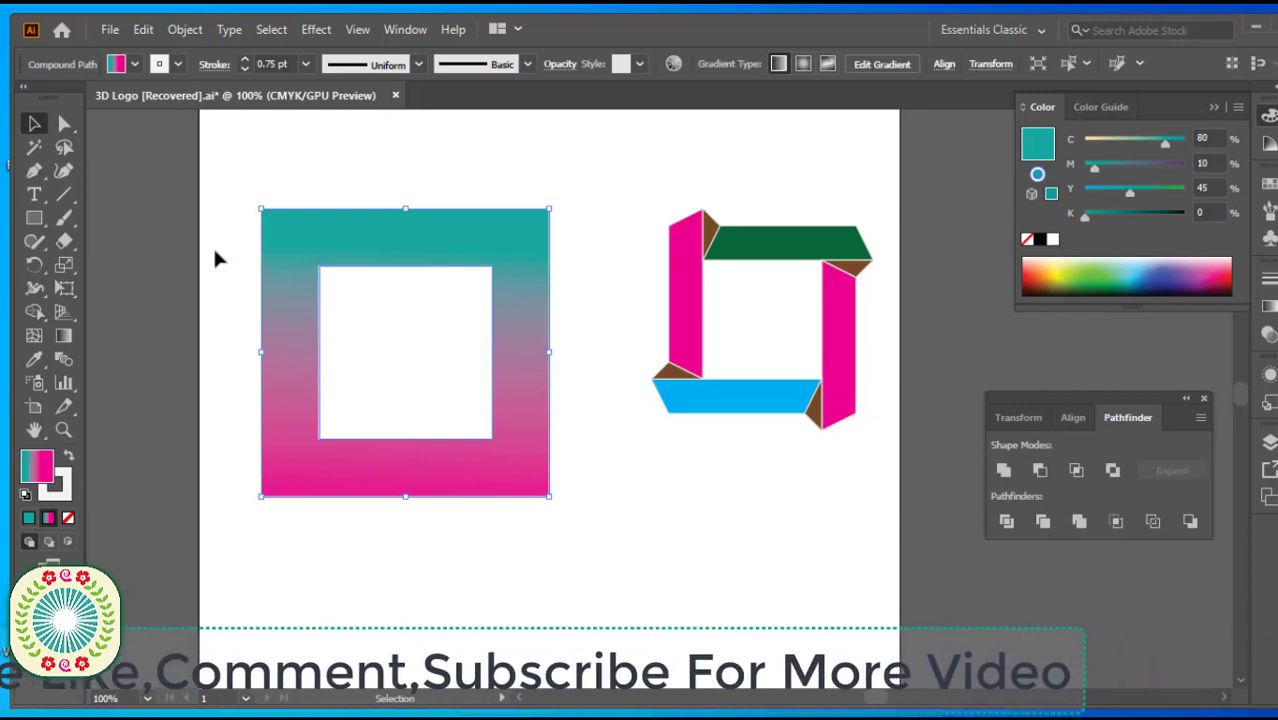
{"action": "left_click", "coordinate": [64, 197]}
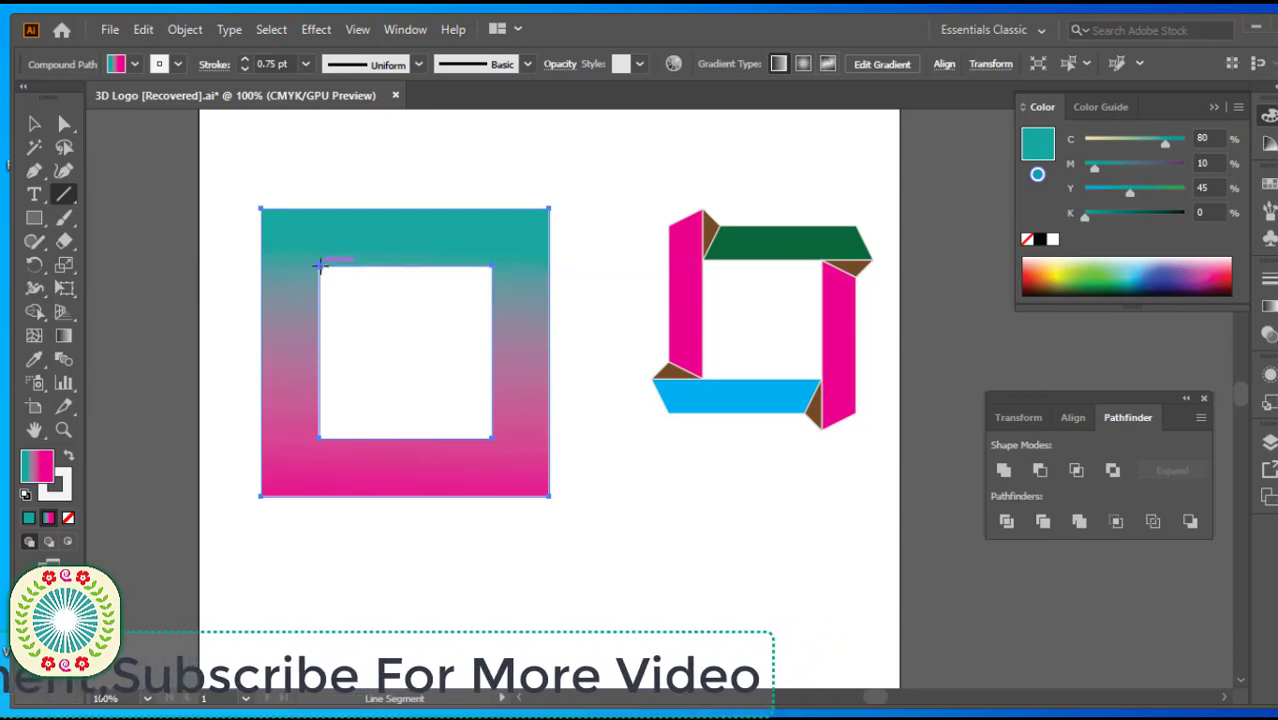
{"action": "left_click_drag", "start_coordinate": [318, 265], "coordinate": [319, 158]}
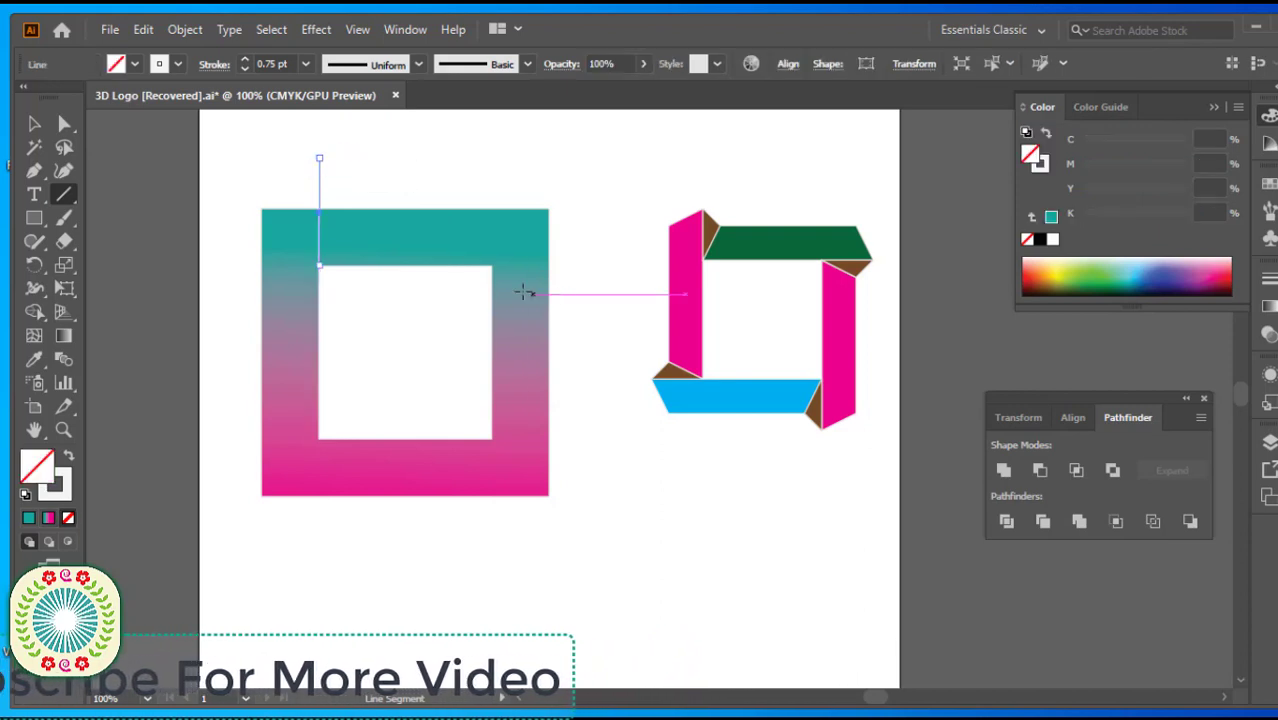
{"action": "left_click_drag", "start_coordinate": [490, 265], "coordinate": [576, 265]}
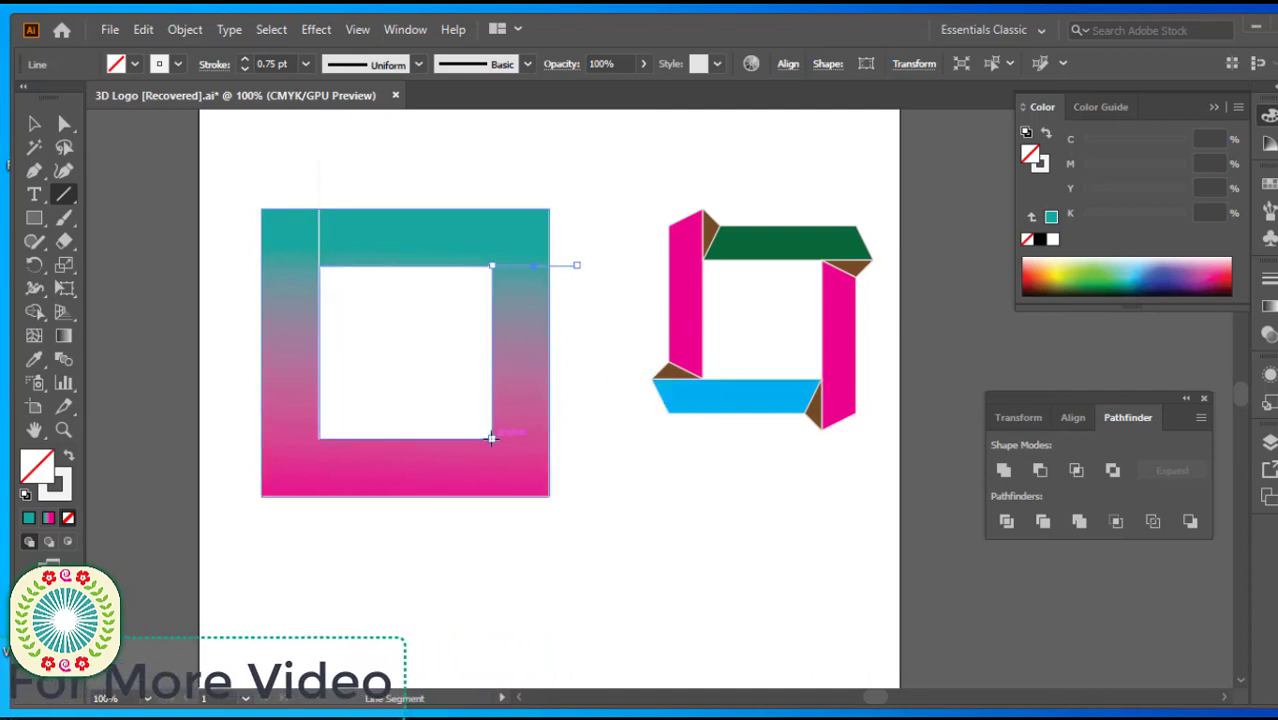
{"action": "left_click_drag", "start_coordinate": [491, 437], "coordinate": [492, 566]}
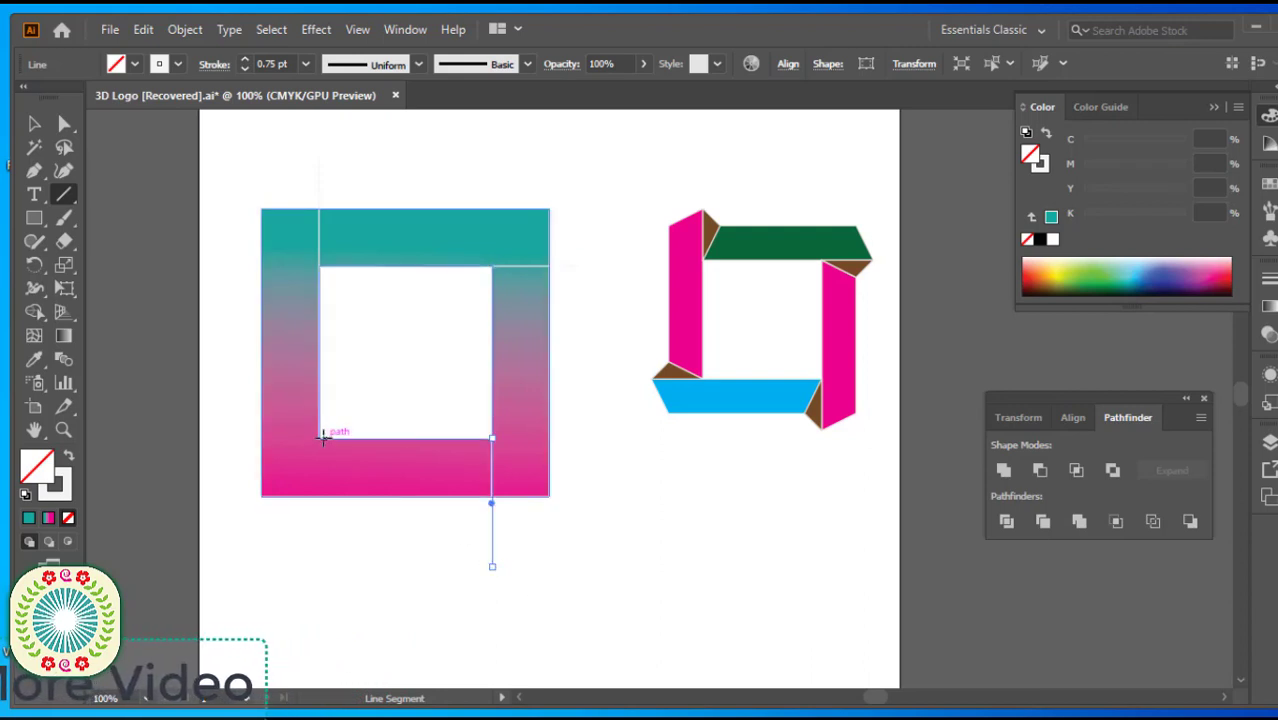
{"action": "left_click_drag", "start_coordinate": [318, 437], "coordinate": [214, 443]}
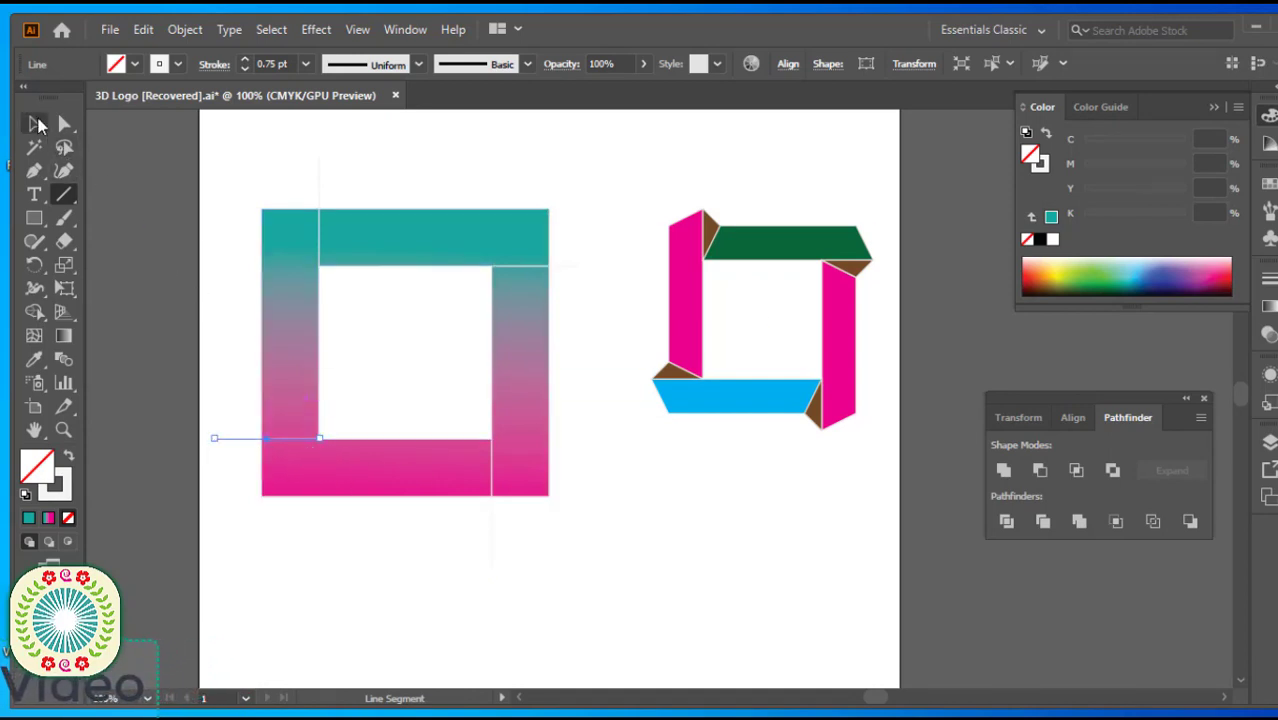
Step: Select the gradient frame with all four lines and split it with Pathfinder's Divide operation
{"action": "left_click", "coordinate": [36, 124]}
{"action": "left_click", "coordinate": [266, 177]}
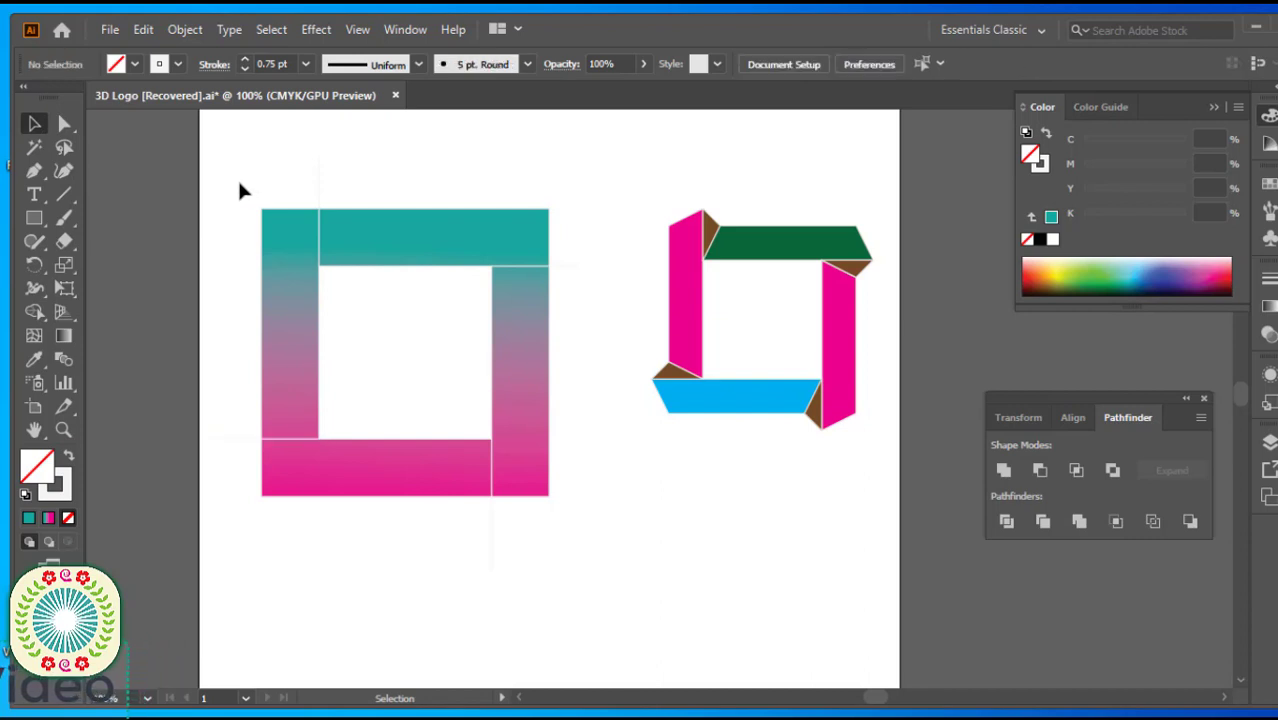
{"action": "left_click_drag", "start_coordinate": [228, 178], "coordinate": [470, 460]}
{"action": "left_click_drag", "start_coordinate": [561, 533], "coordinate": [564, 530]}
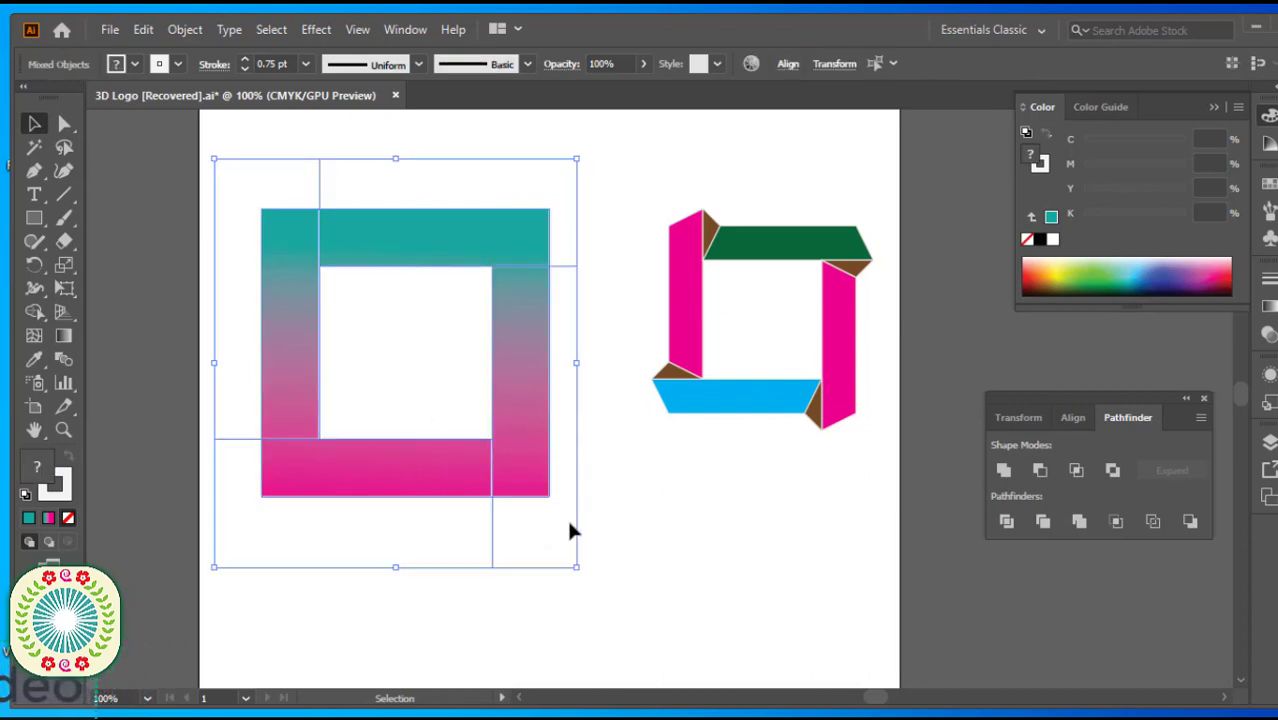
{"action": "left_click", "coordinate": [1006, 521]}
{"action": "left_click", "coordinate": [662, 509]}
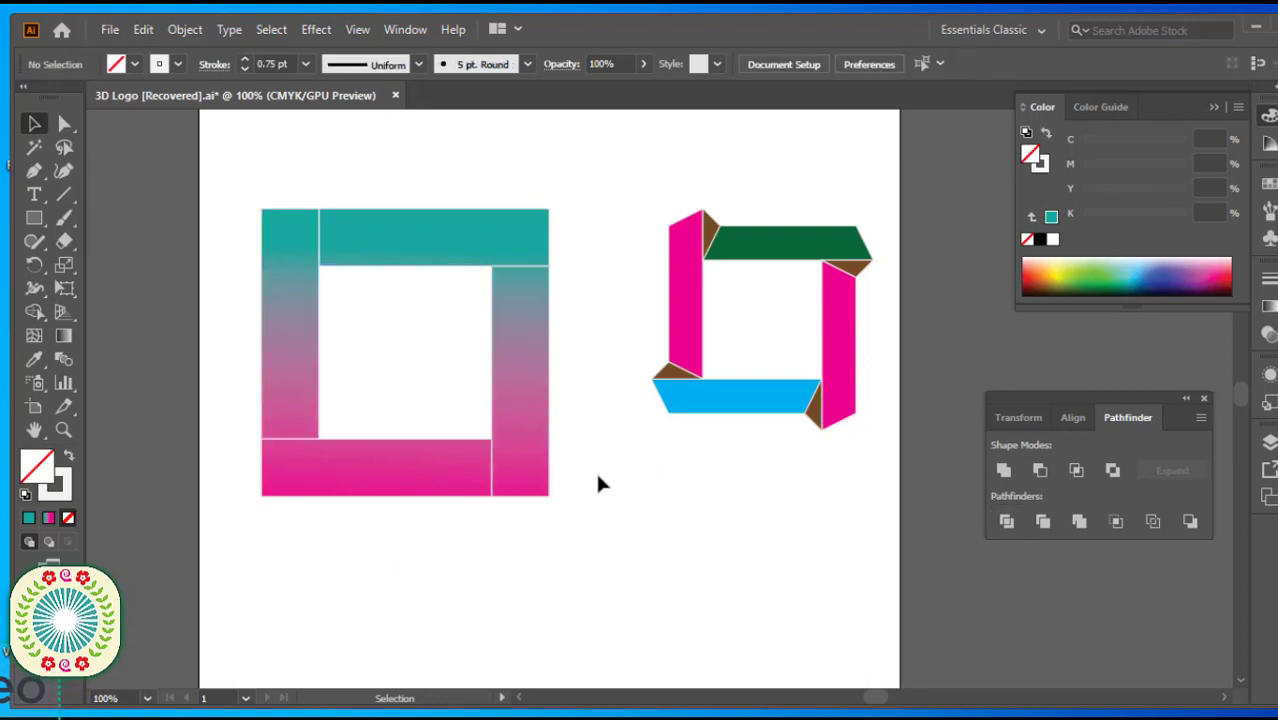
Step: Ungroup the divided gradient frame into separate bars
{"action": "left_click", "coordinate": [513, 420]}
{"action": "right_click", "coordinate": [514, 421]}
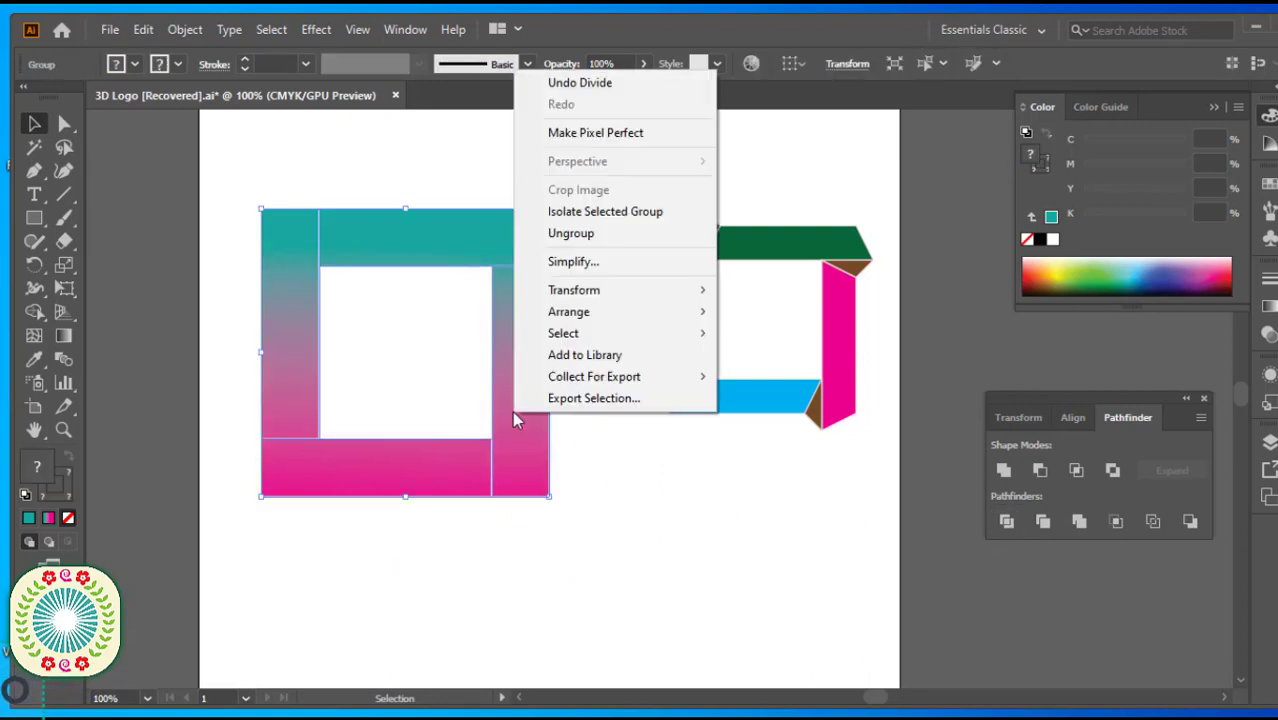
{"action": "left_click", "coordinate": [565, 236]}
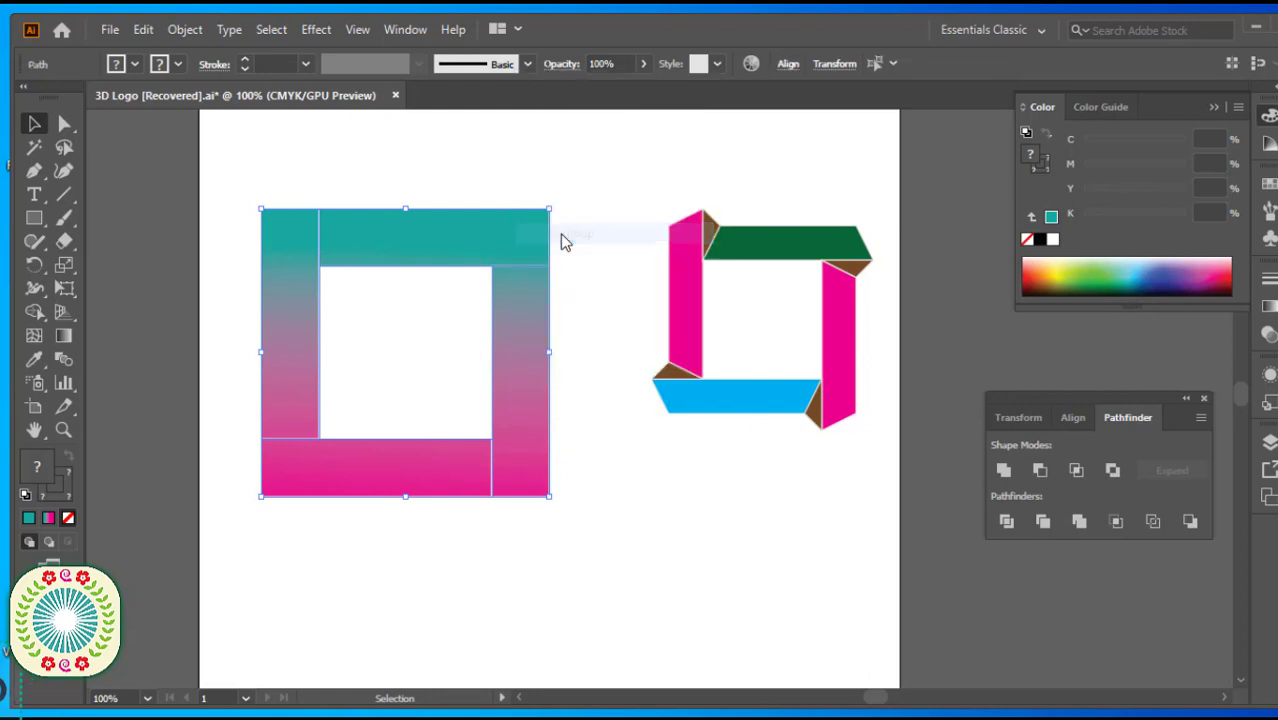
{"action": "left_click", "coordinate": [616, 497]}
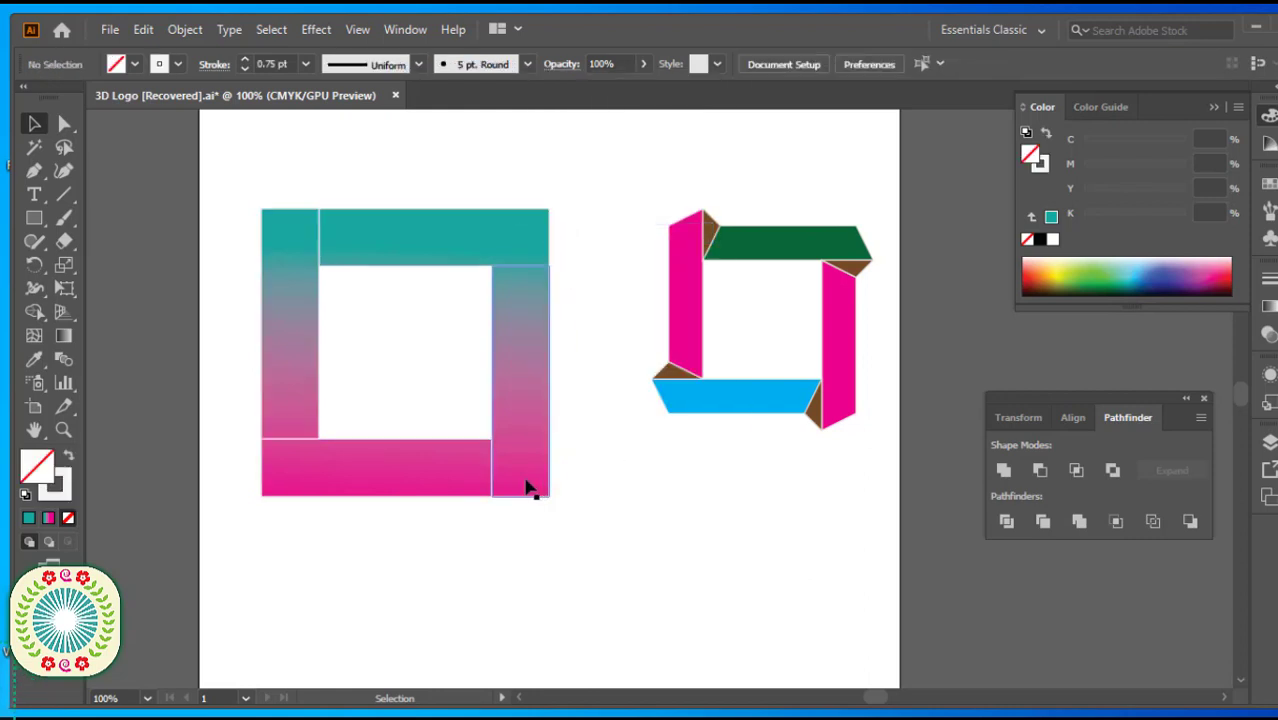
Step: Move the upper-right anchor point of the left vertical bar by -15 pt vertically and 0 pt horizontally
{"action": "left_click", "coordinate": [315, 398]}
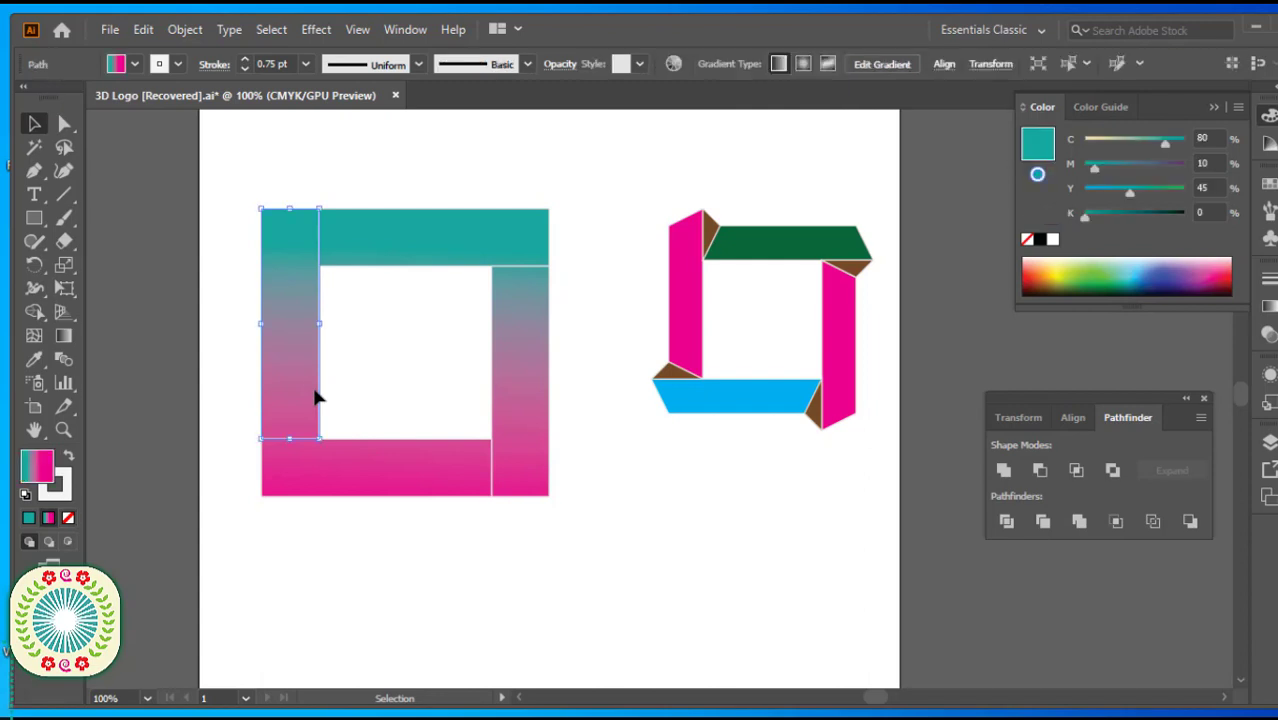
{"action": "left_click", "coordinate": [64, 123]}
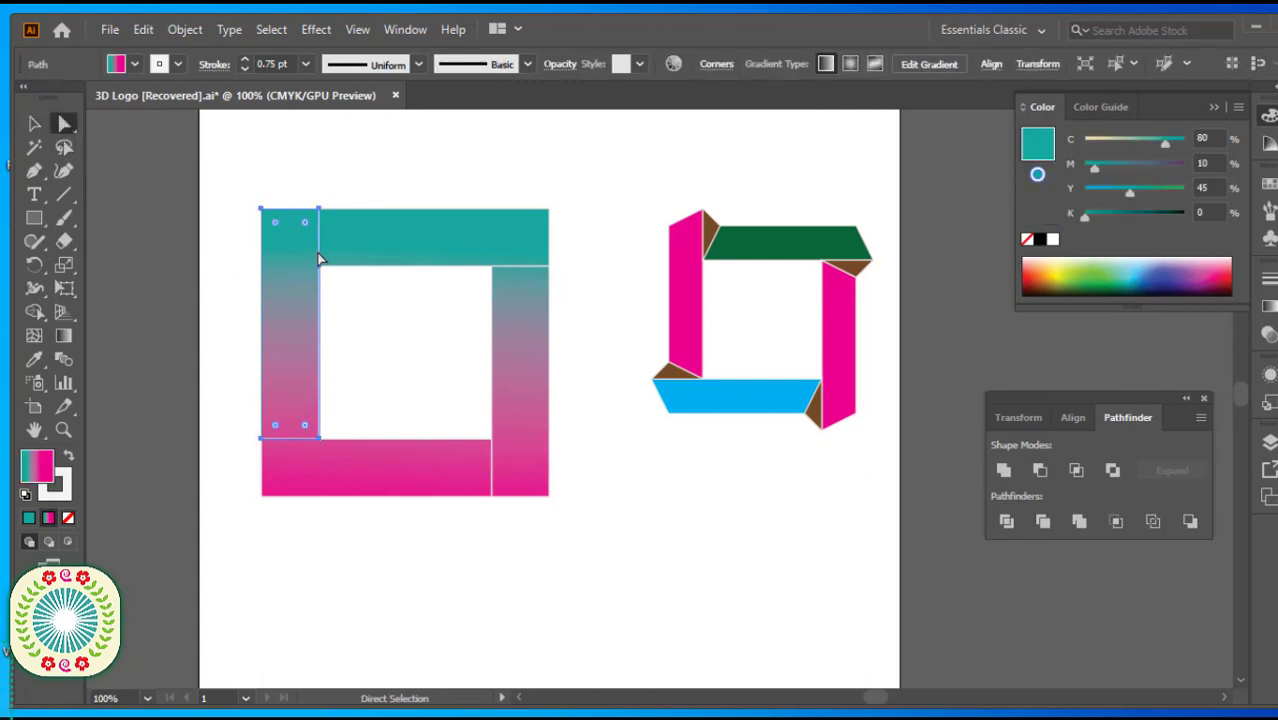
{"action": "left_click", "coordinate": [453, 340], "text": "ctrl"}
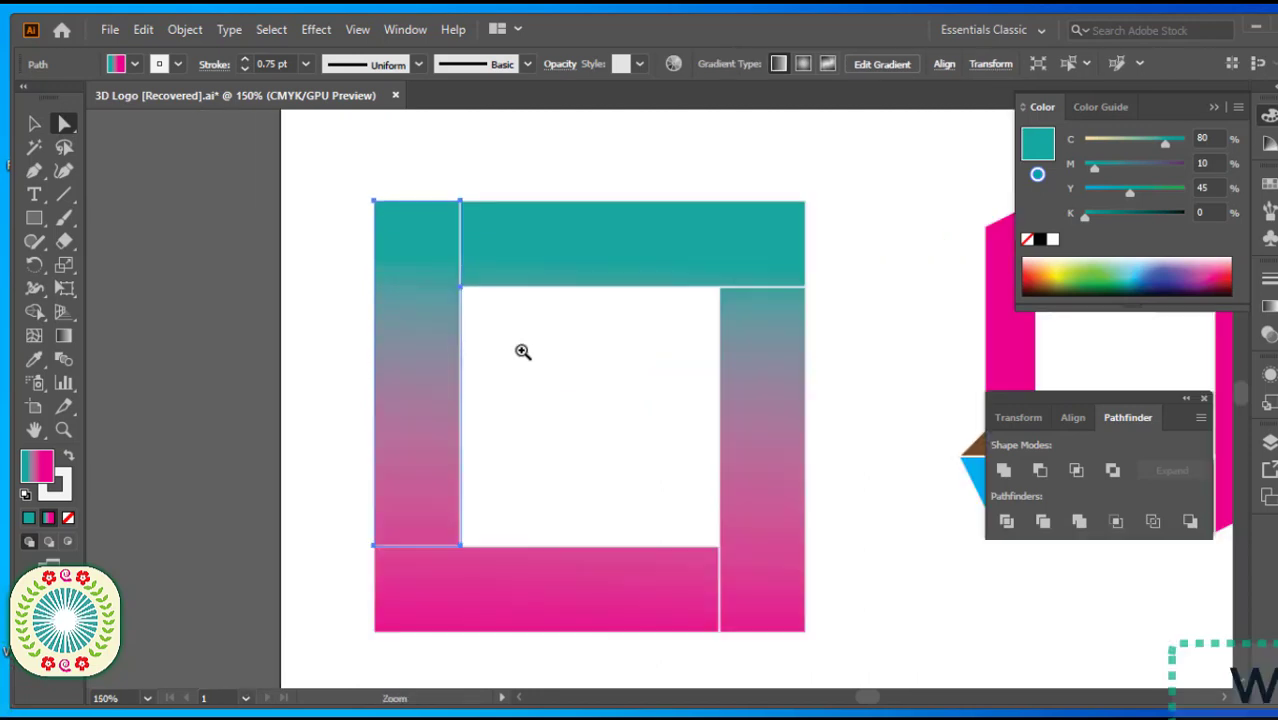
{"action": "left_click_drag", "start_coordinate": [612, 377], "coordinate": [385, 357]}
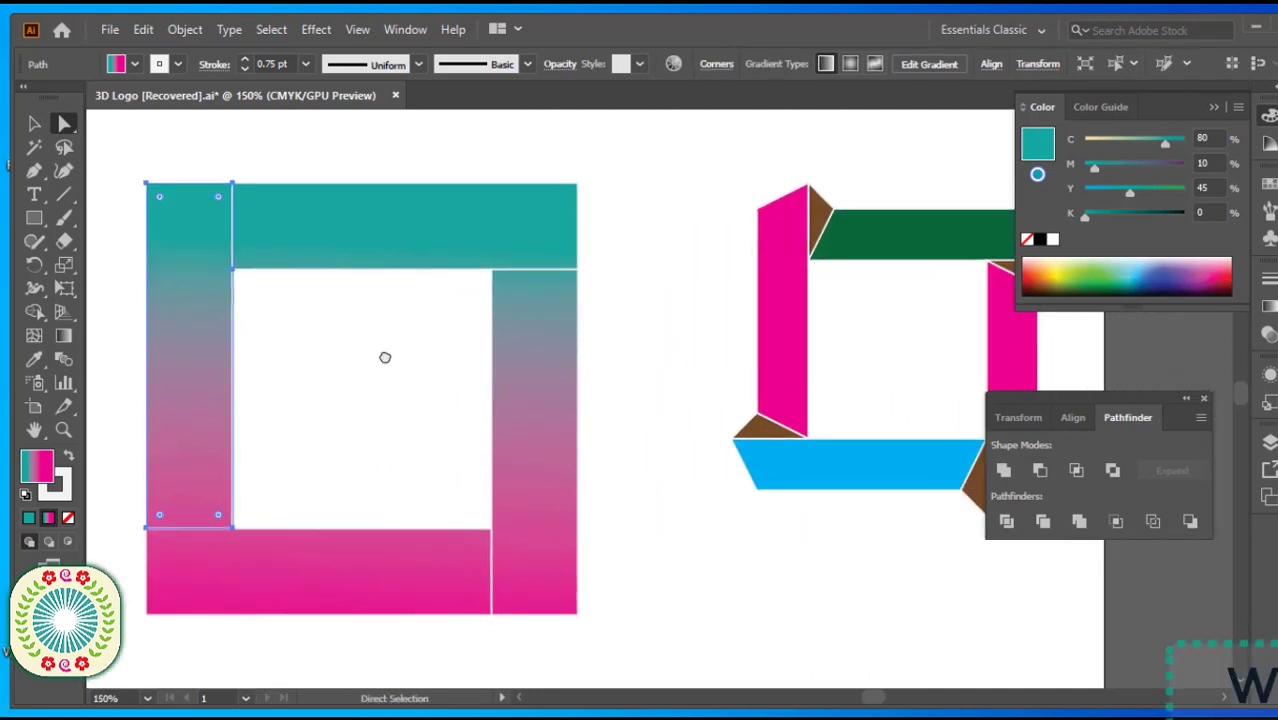
{"action": "left_click", "coordinate": [235, 190]}
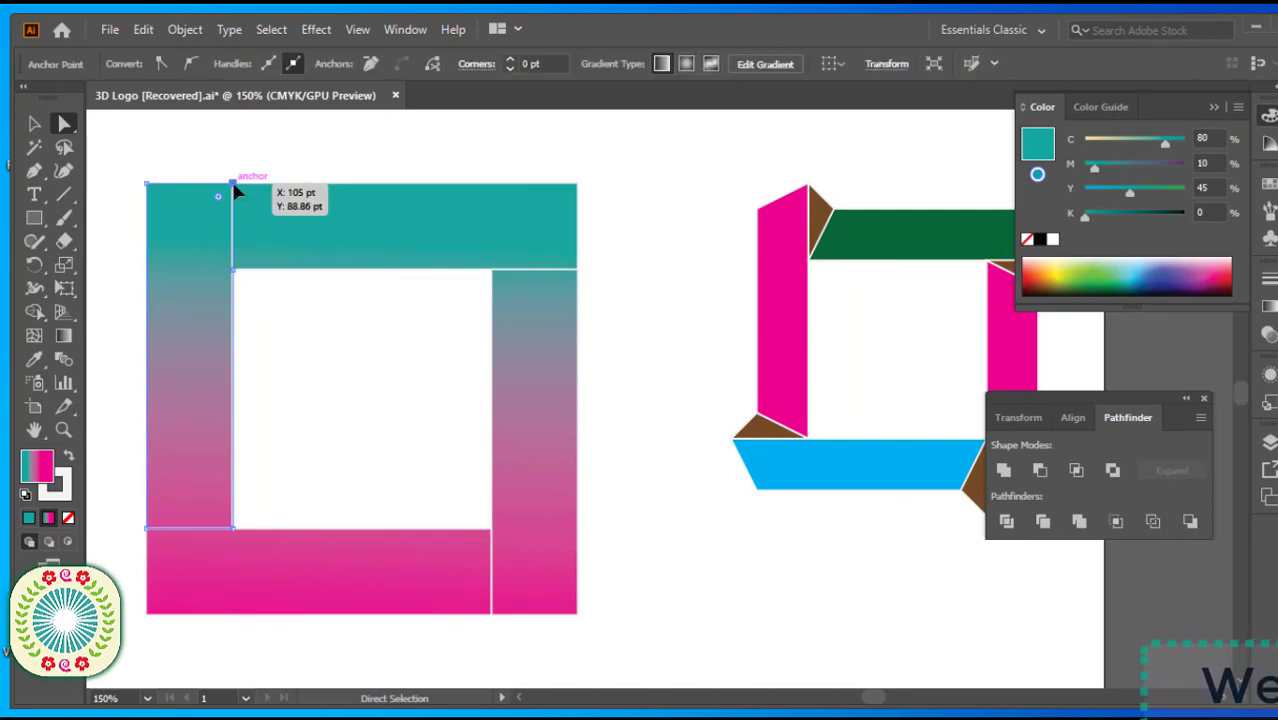
{"action": "right_click", "coordinate": [234, 190]}
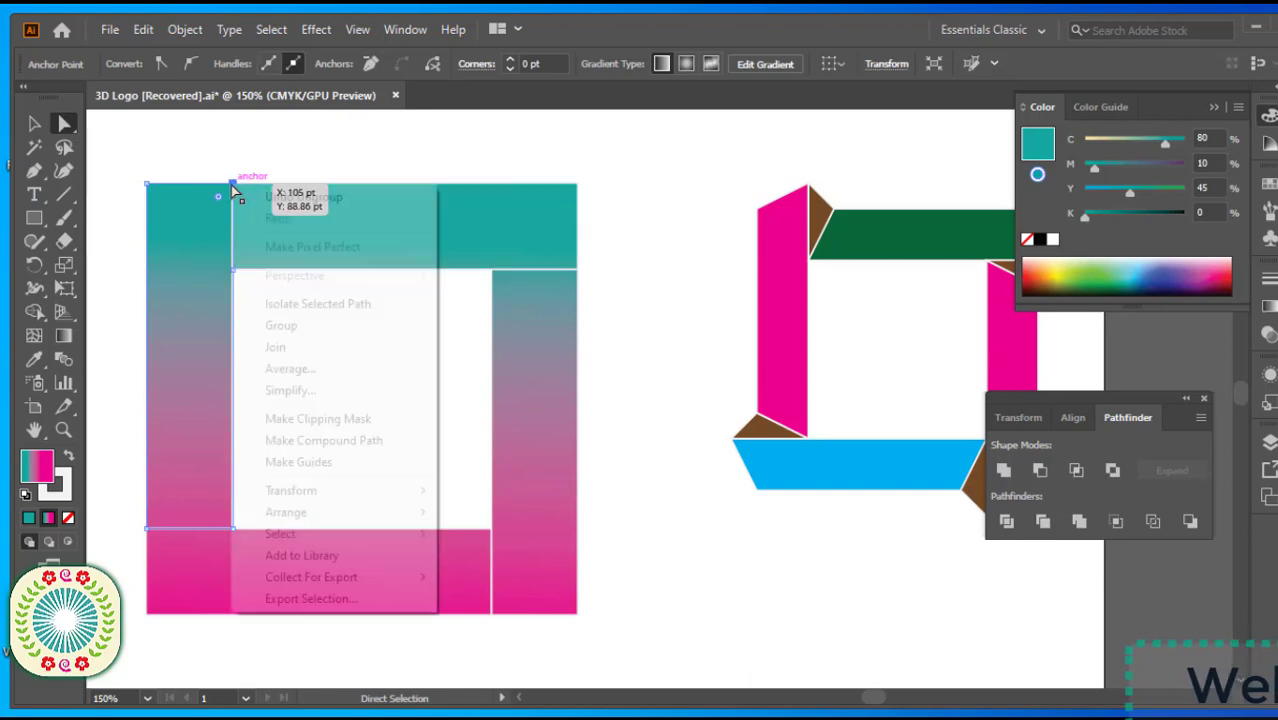
{"action": "mouse_move", "coordinate": [279, 500]}
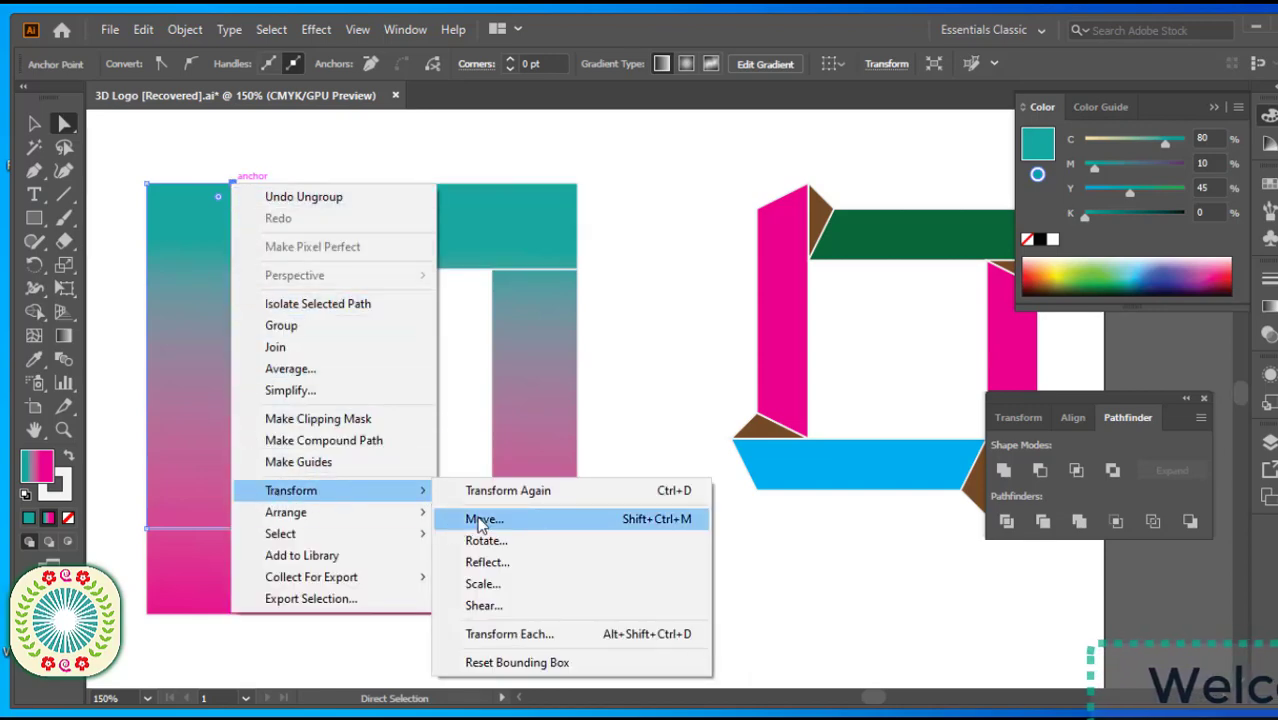
{"action": "left_click", "coordinate": [482, 521]}
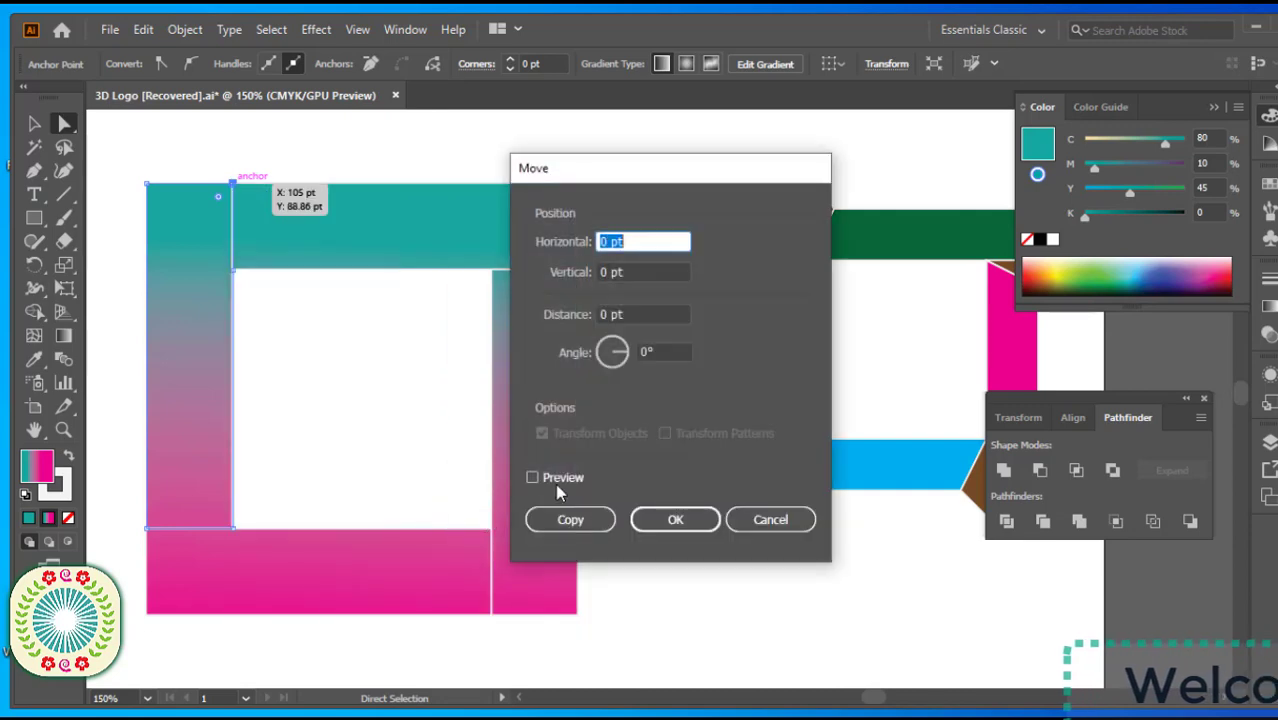
{"action": "left_click", "coordinate": [533, 478]}
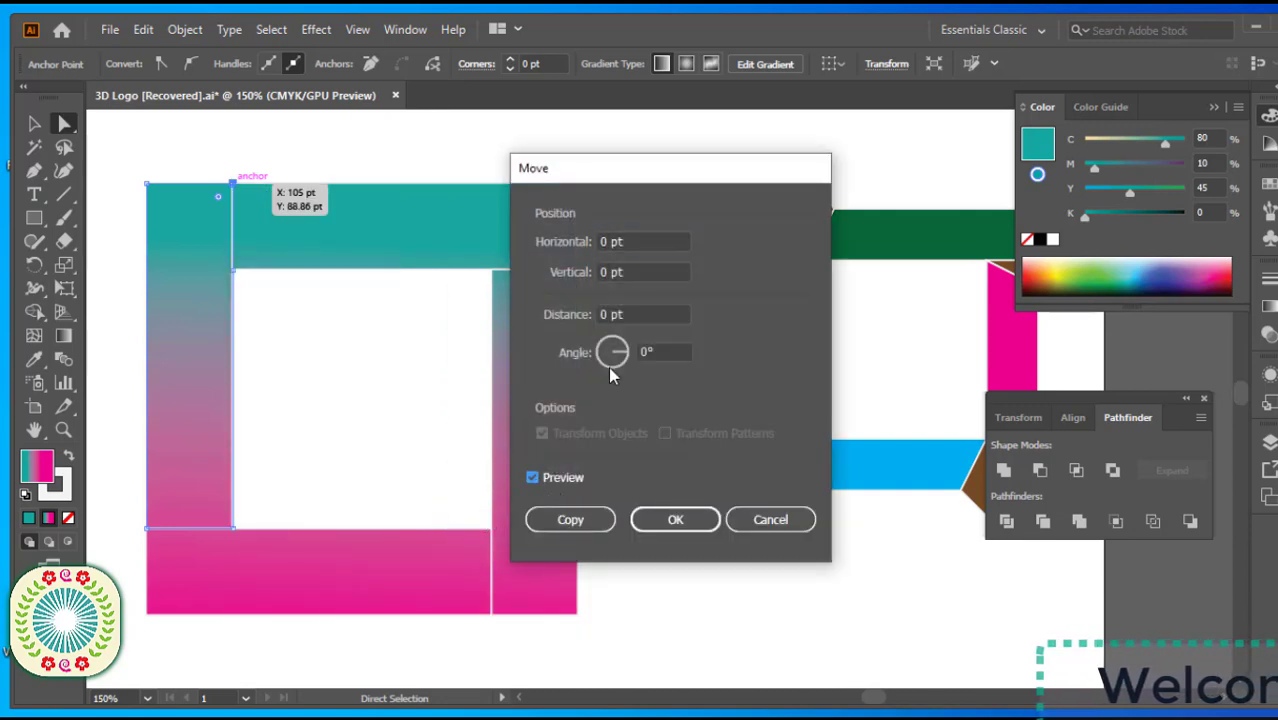
{"action": "left_click", "coordinate": [612, 272]}
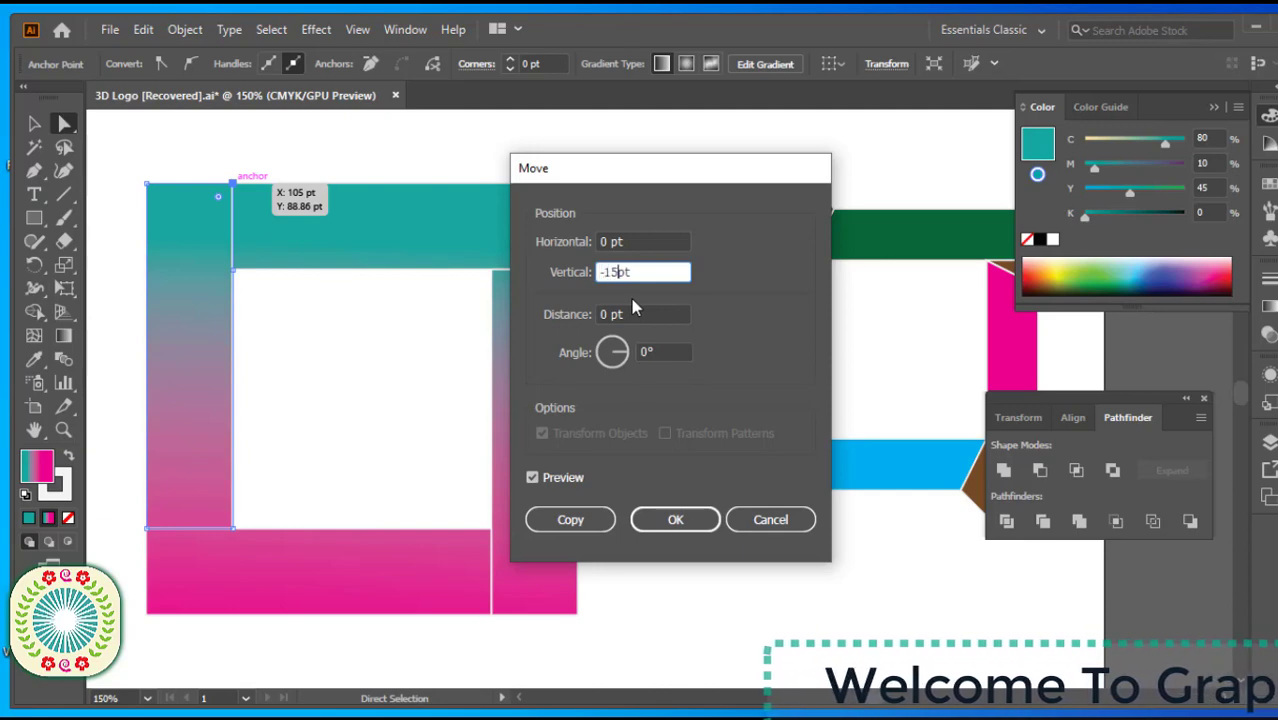
{"action": "left_click", "coordinate": [537, 479]}
{"action": "left_click", "coordinate": [537, 479]}
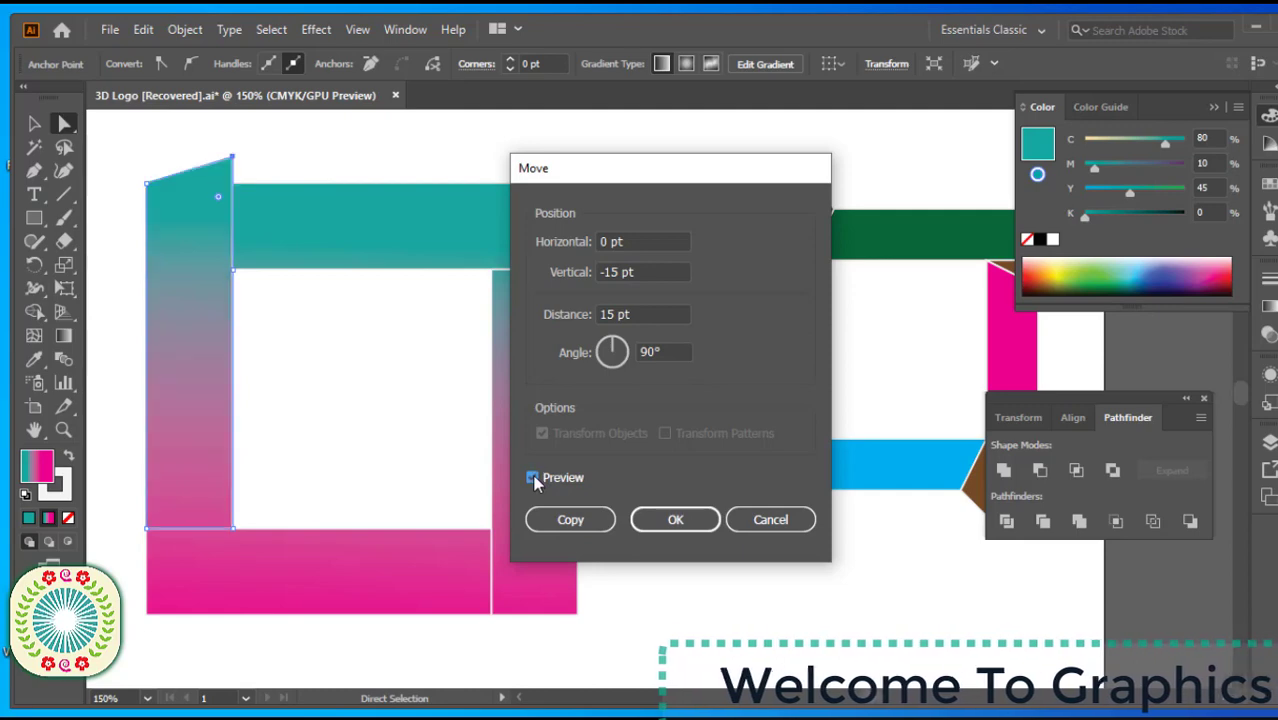
{"action": "left_click", "coordinate": [678, 521]}
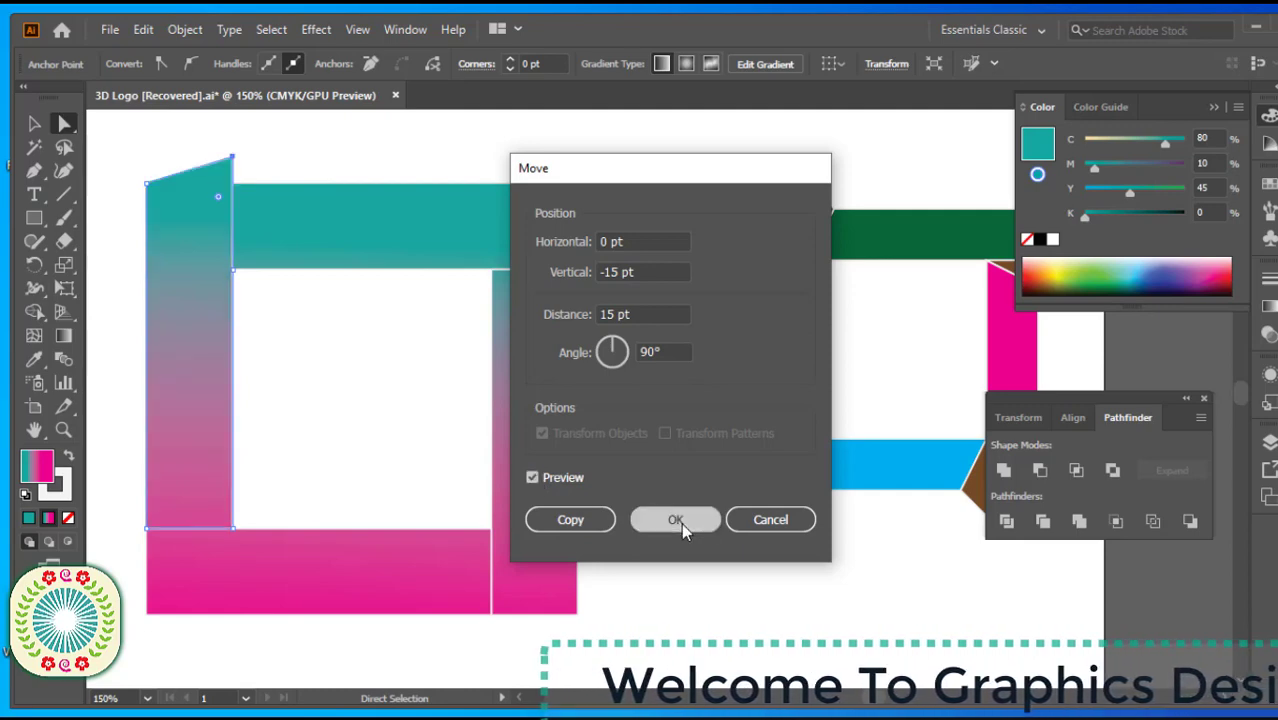
Step: Move the lower-left anchor point of the left vertical bar by -15 pt vertically and 0 pt horizontally
{"action": "left_click", "coordinate": [322, 258]}
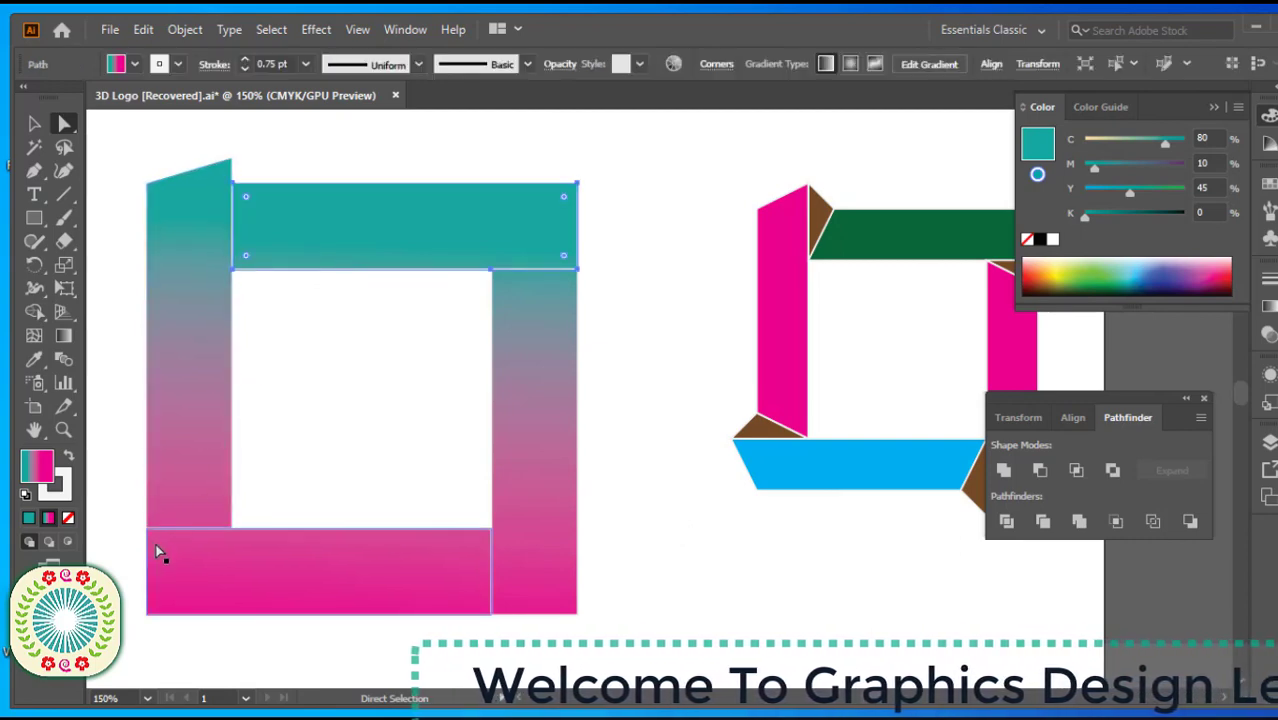
{"action": "left_click", "coordinate": [159, 512]}
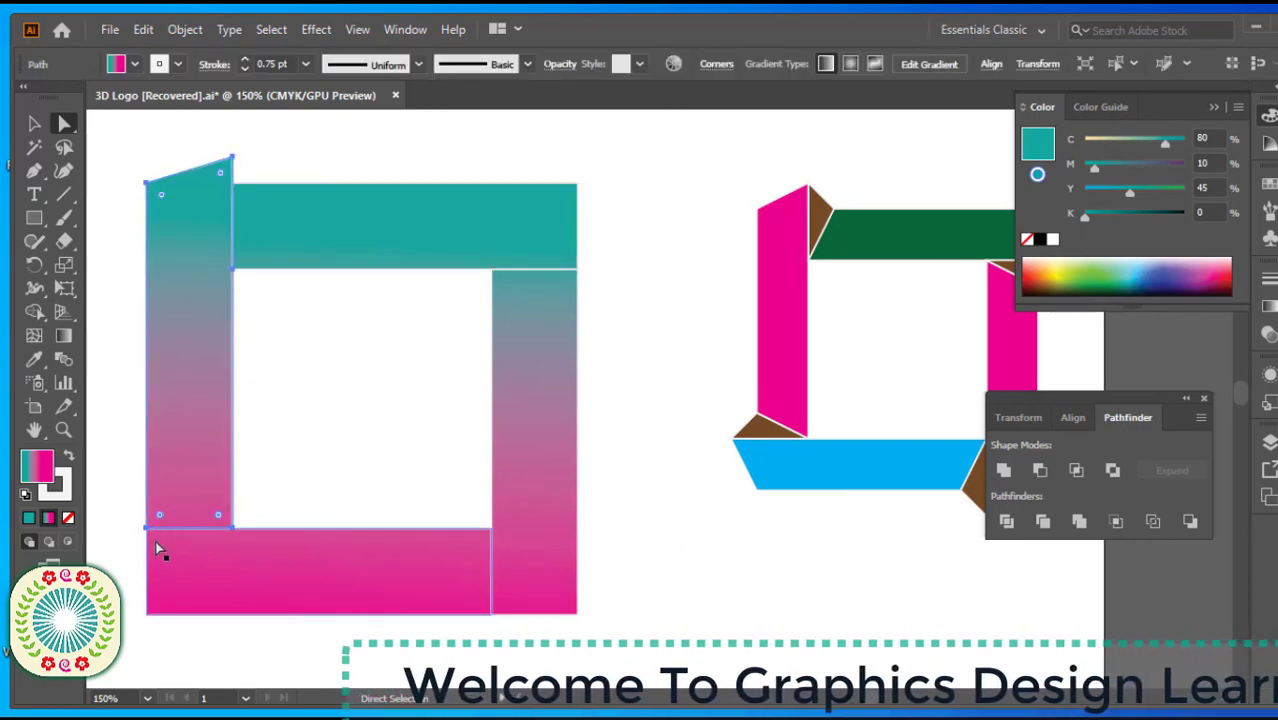
{"action": "left_click", "coordinate": [146, 533]}
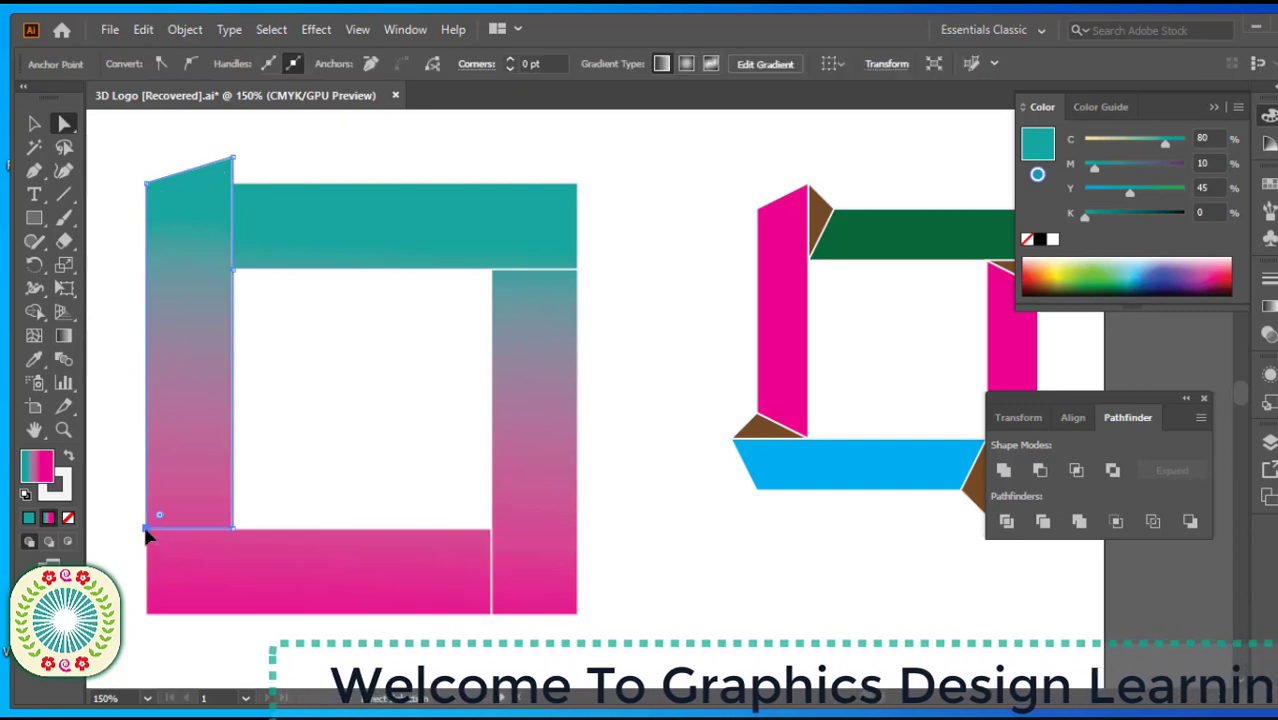
{"action": "right_click", "coordinate": [146, 537]}
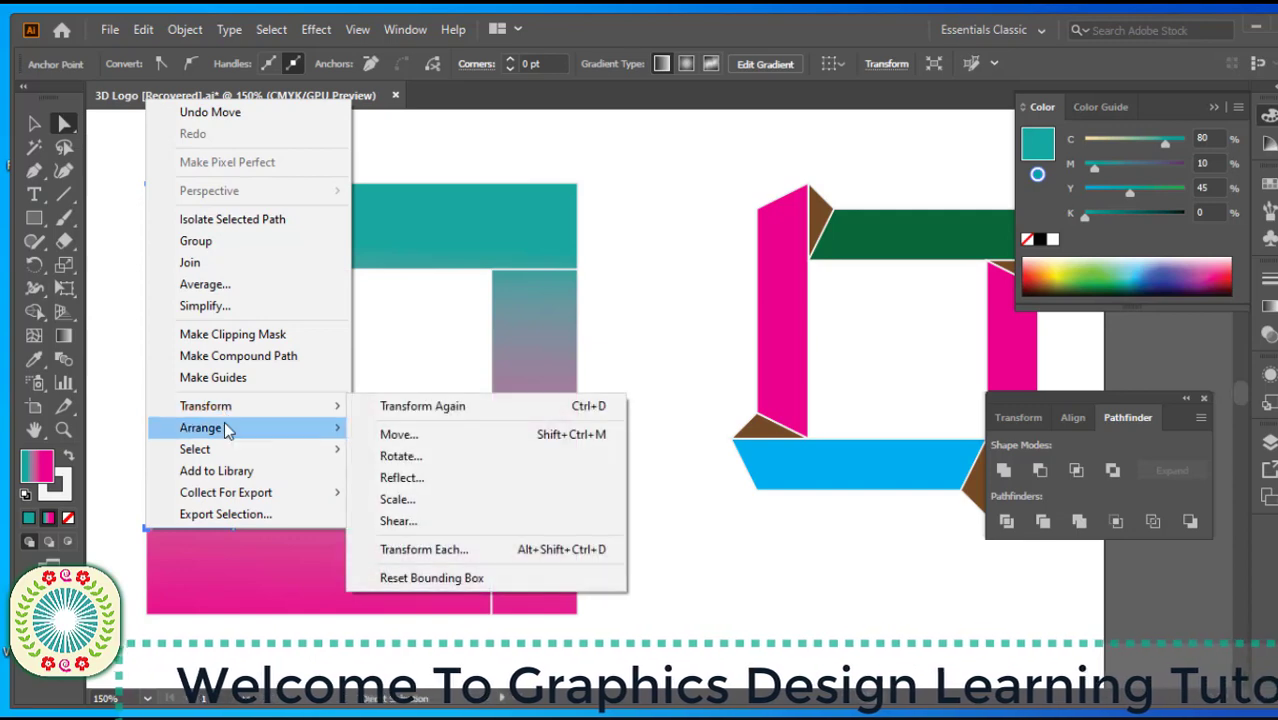
{"action": "mouse_move", "coordinate": [225, 425]}
{"action": "mouse_move", "coordinate": [258, 408]}
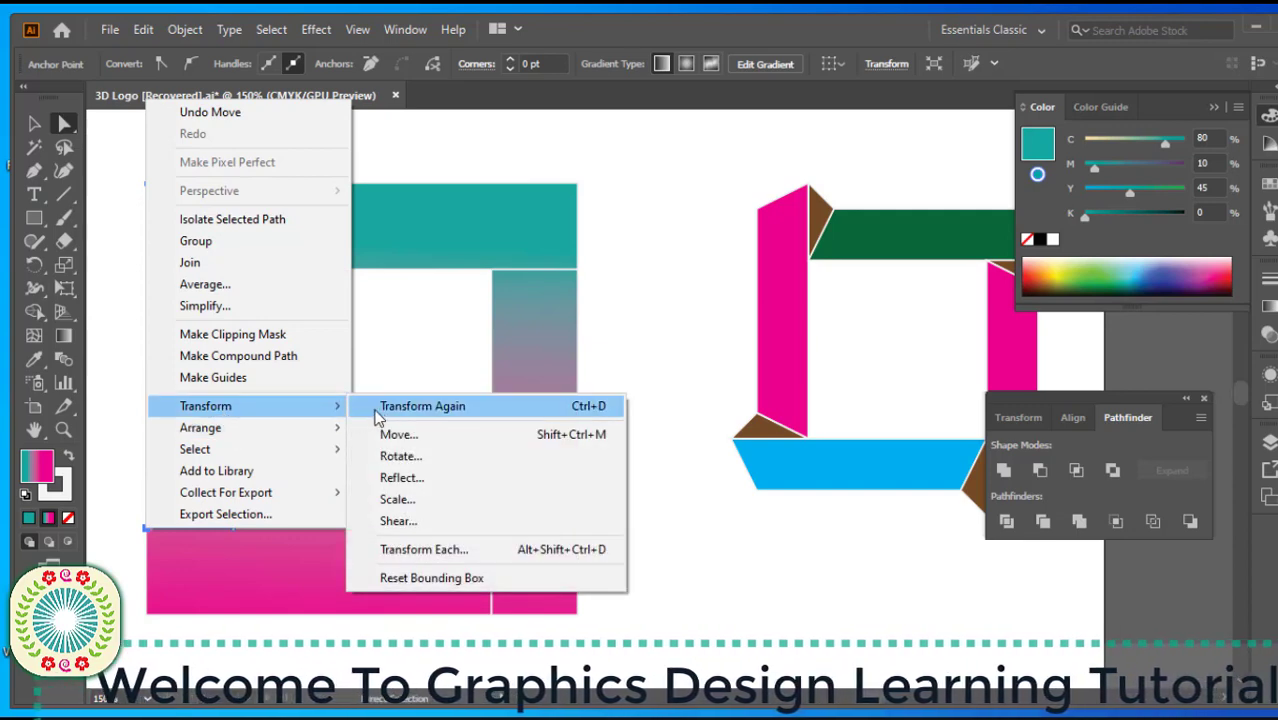
{"action": "left_click", "coordinate": [395, 436]}
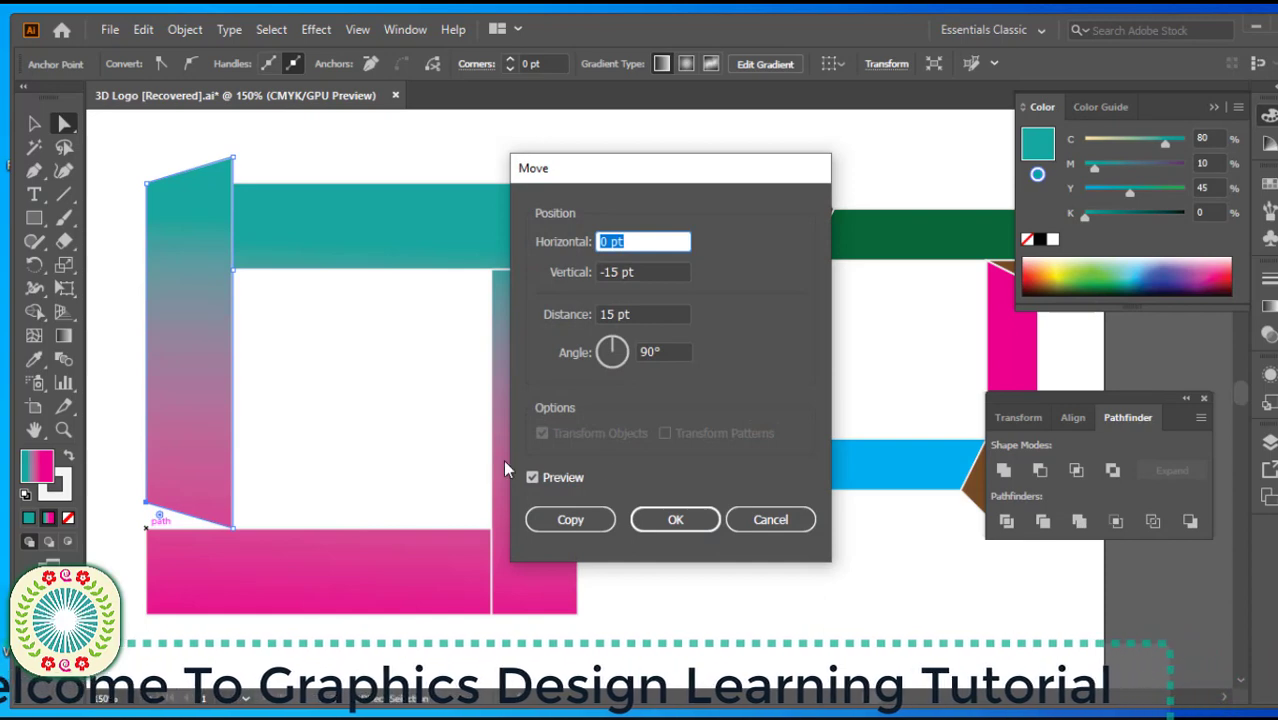
{"action": "left_click", "coordinate": [668, 522]}
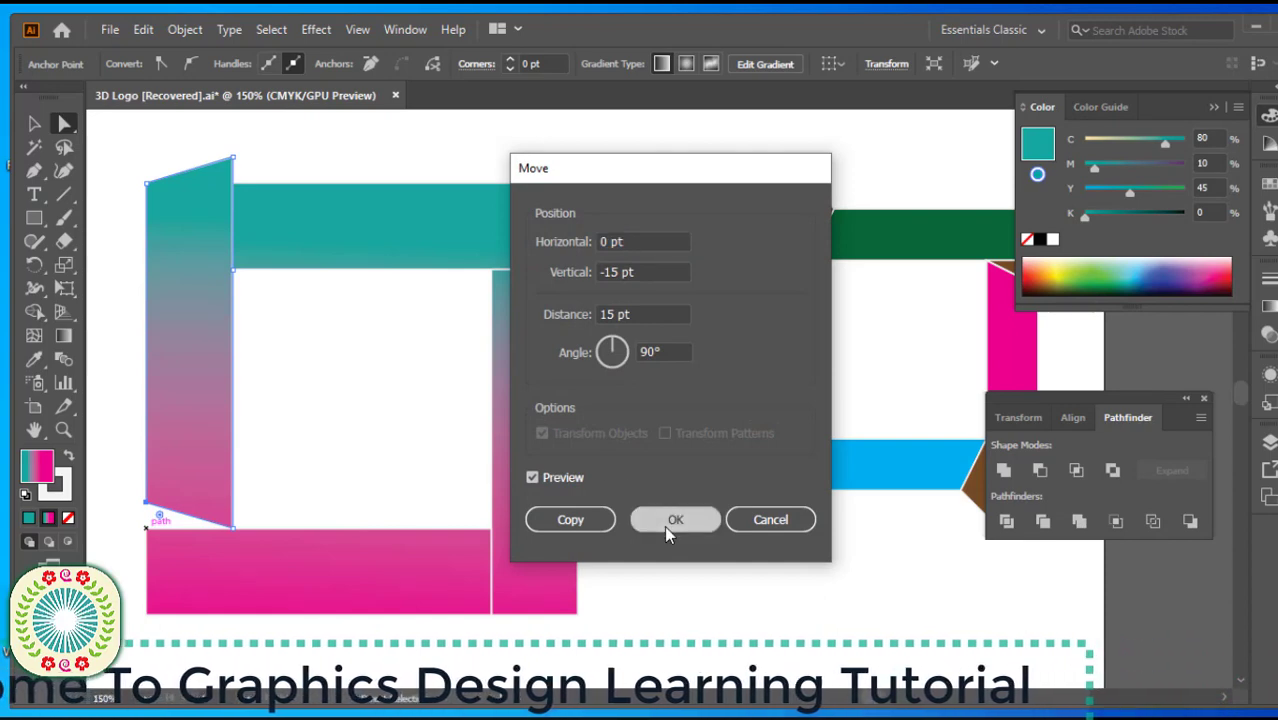
Step: Move the upper-right anchor point of the right vertical bar by 15 pt vertically and 0 pt horizontally
{"action": "left_click", "coordinate": [578, 270]}
{"action": "right_click", "coordinate": [582, 270]}
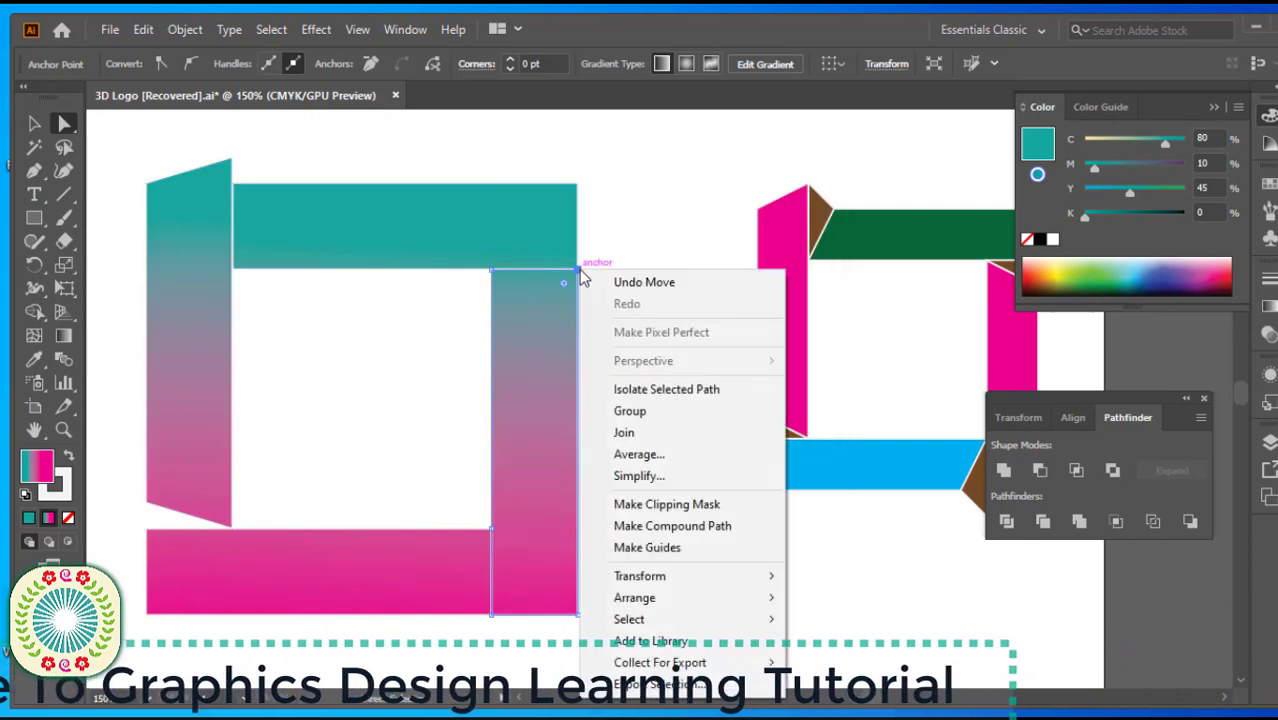
{"action": "mouse_move", "coordinate": [660, 576]}
{"action": "left_click", "coordinate": [832, 433]}
{"action": "left_click", "coordinate": [641, 272]}
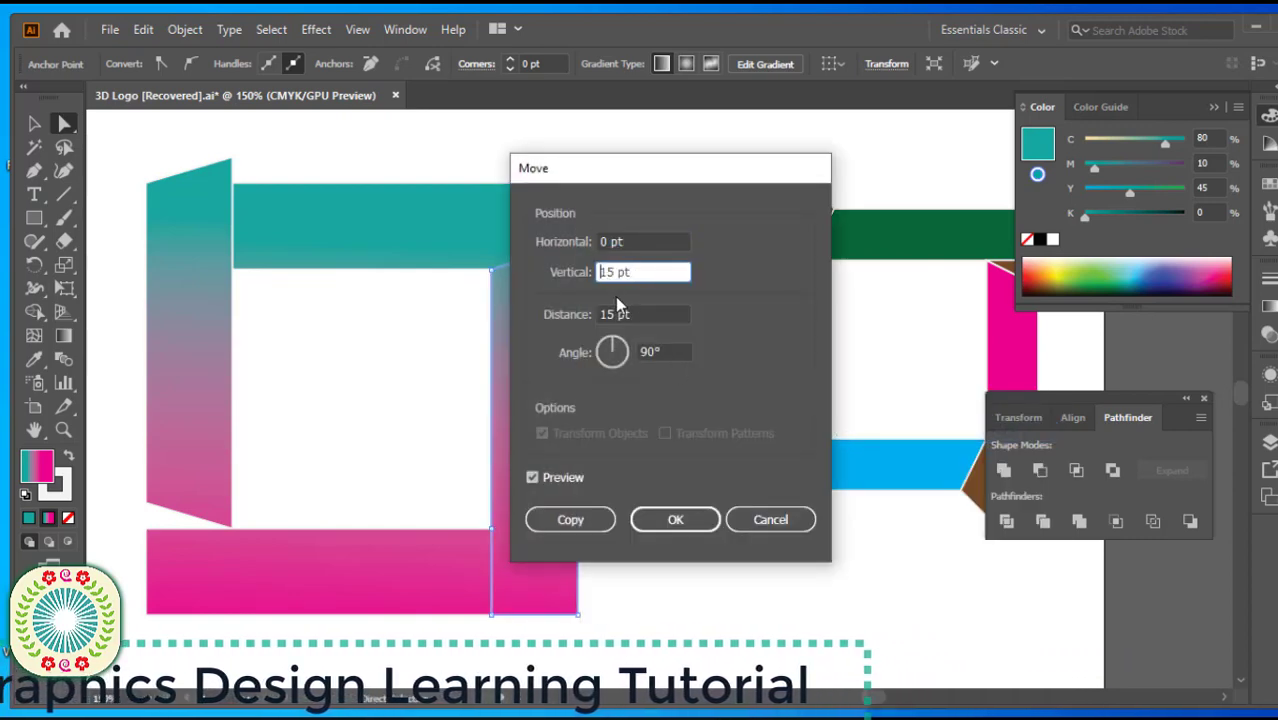
{"action": "left_click", "coordinate": [672, 519]}
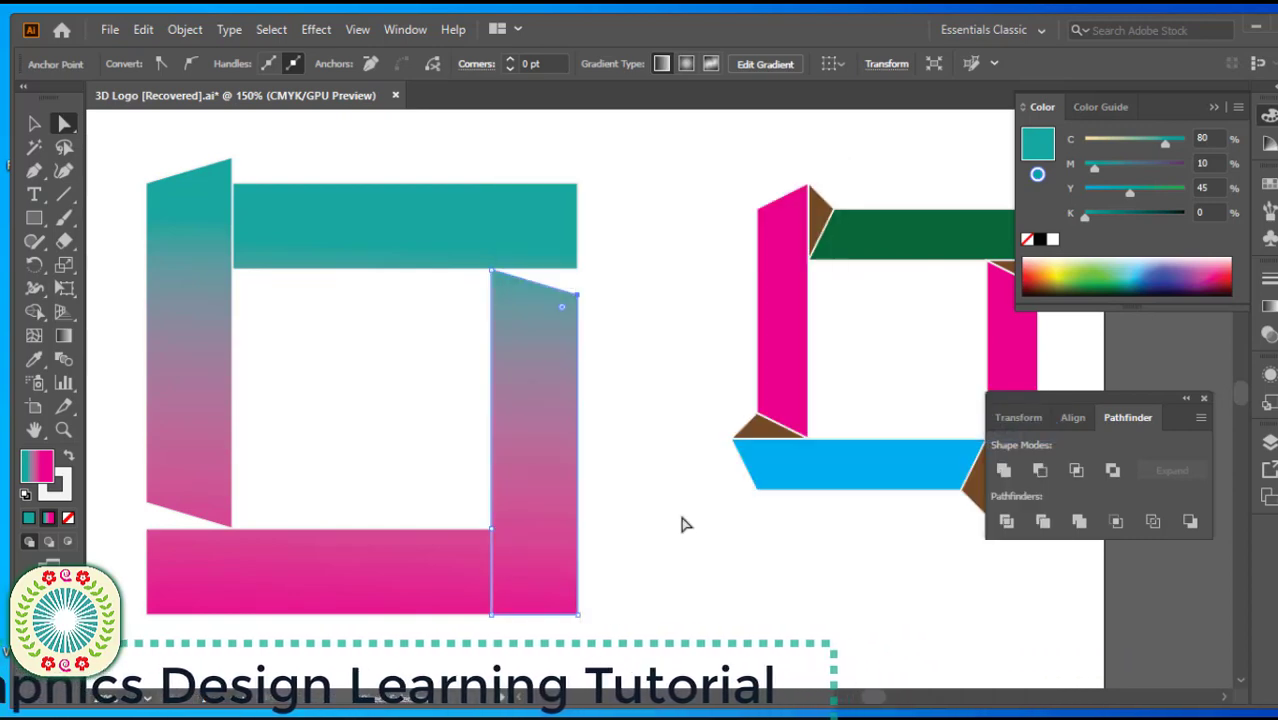
Step: Move the lower-left anchor point of the right vertical bar by 15 pt vertically and 0 pt horizontally
{"action": "right_click", "coordinate": [491, 628]}
{"action": "mouse_move", "coordinate": [600, 492]}
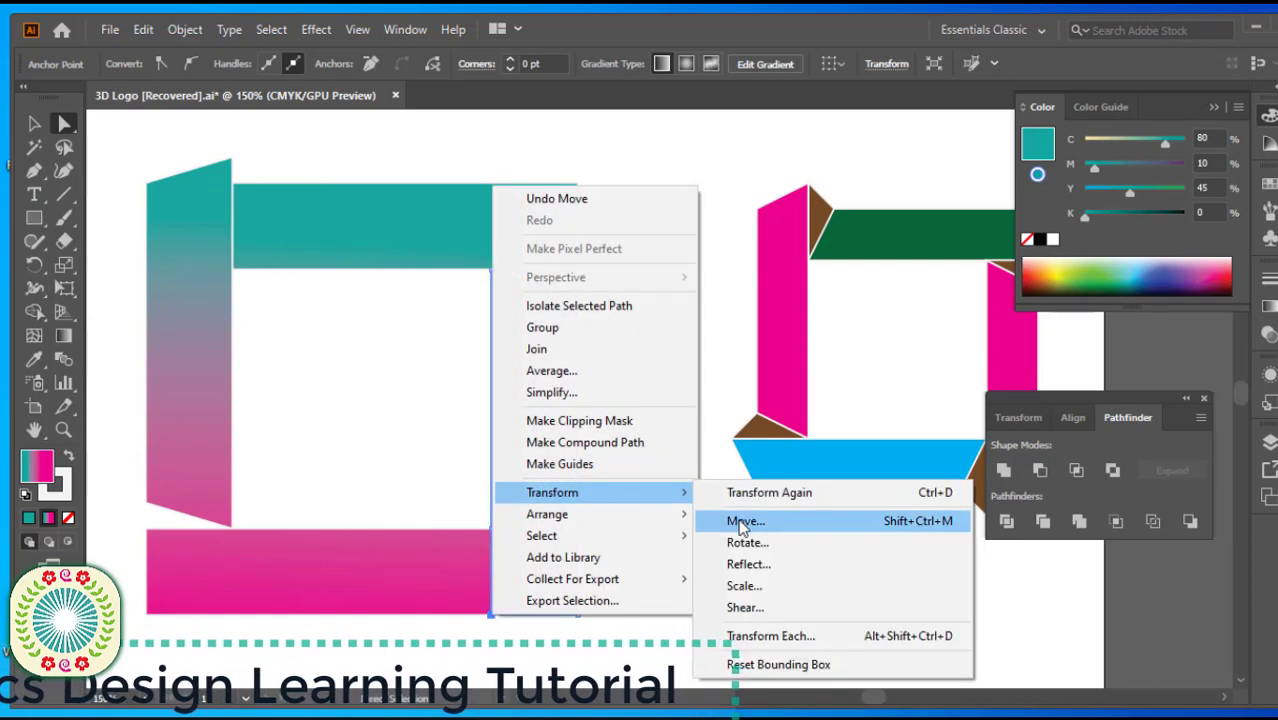
{"action": "left_click", "coordinate": [739, 522]}
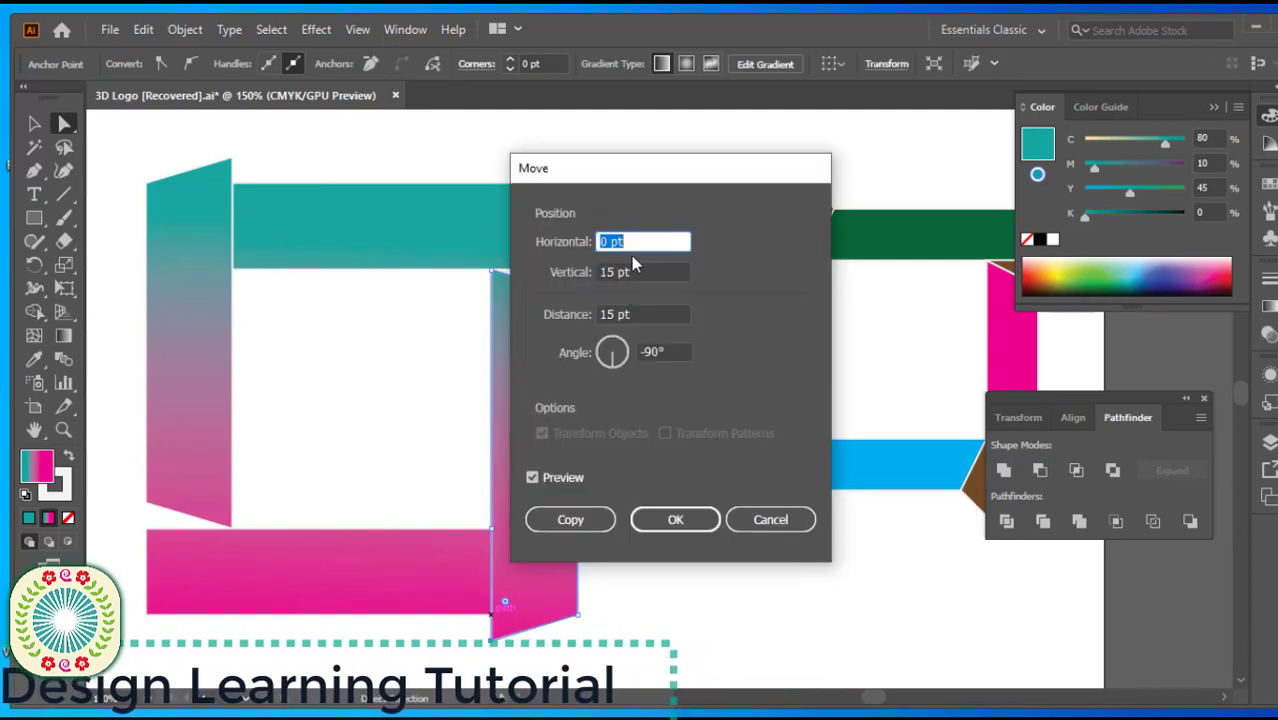
{"action": "left_click", "coordinate": [672, 519]}
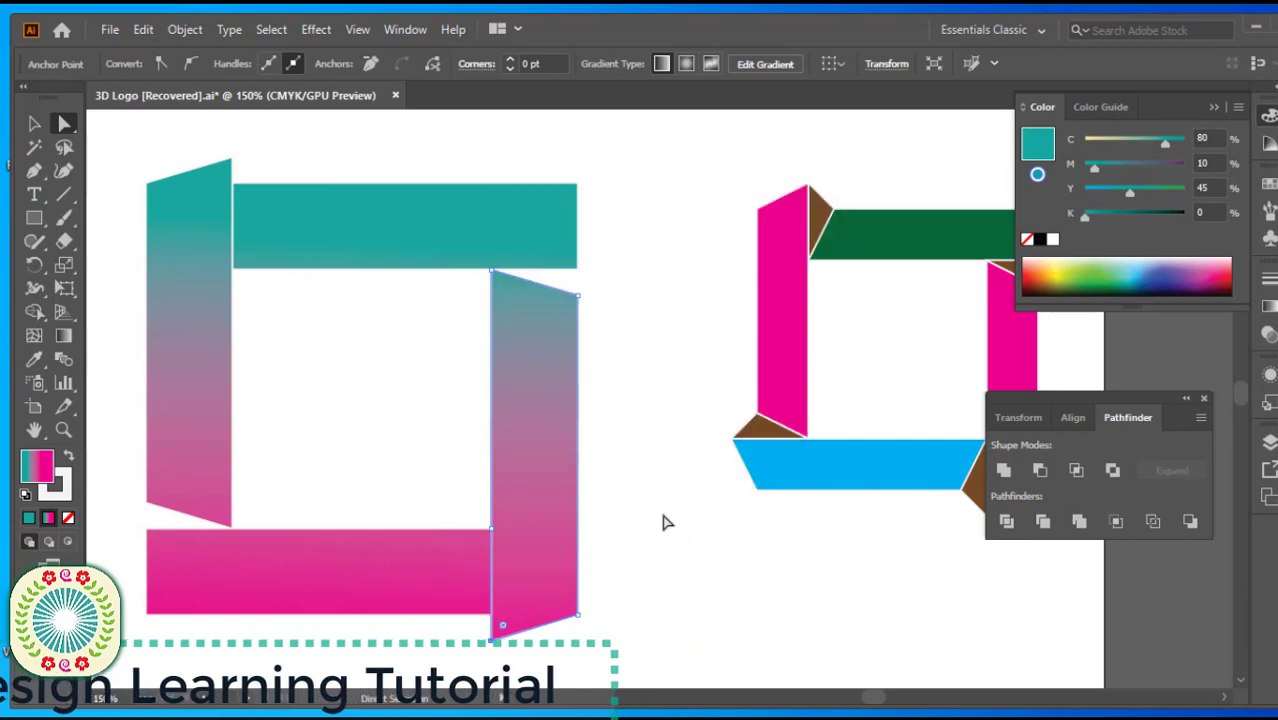
{"action": "left_click", "coordinate": [663, 521]}
Step: Move the upper-left anchor point of the bottom bar by -15 pt horizontally and 0 pt vertically
{"action": "left_click", "coordinate": [148, 529]}
{"action": "right_click", "coordinate": [148, 529]}
{"action": "mouse_move", "coordinate": [345, 420]}
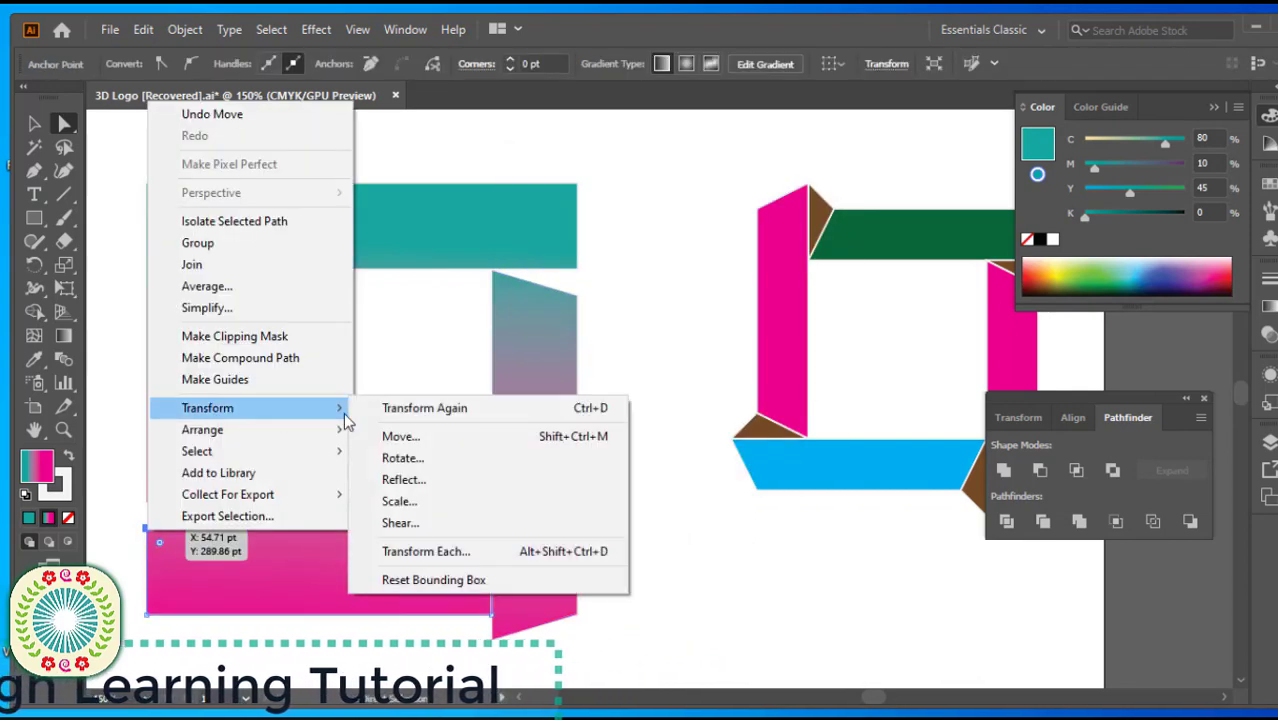
{"action": "left_click", "coordinate": [400, 436]}
{"action": "type", "text": "-"}
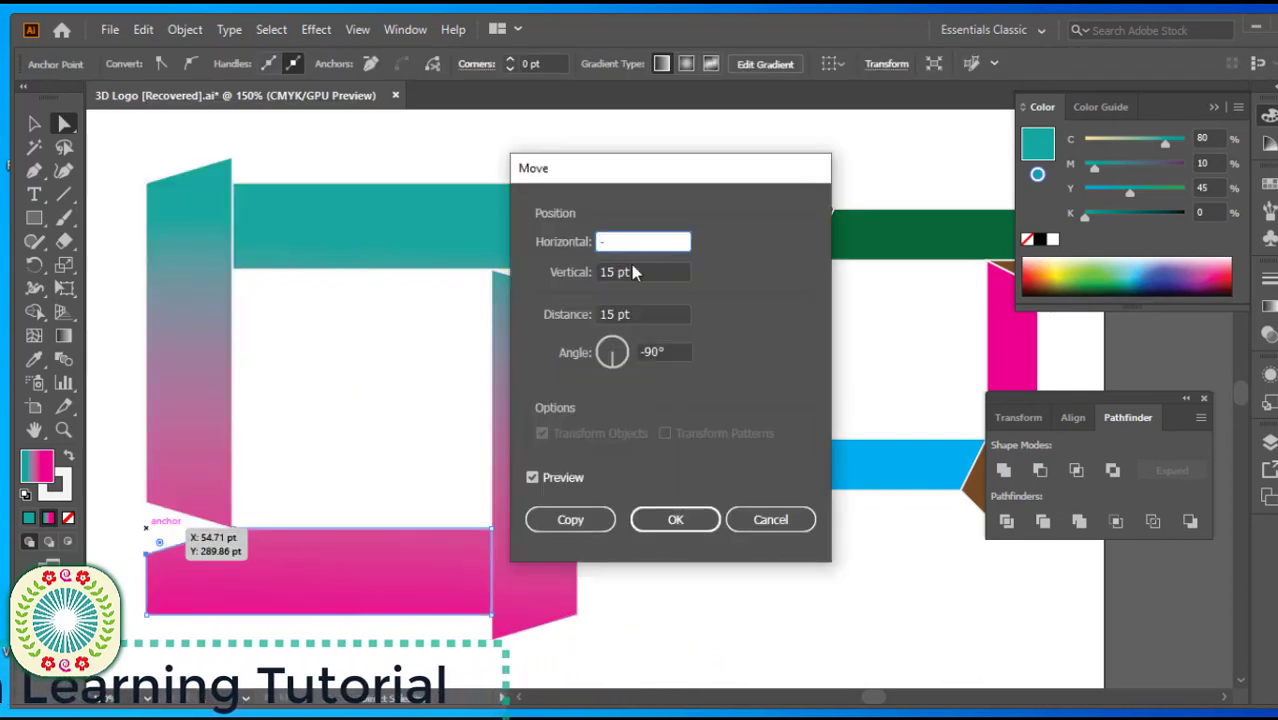
{"action": "type", "text": "15"}
{"action": "key", "text": "Tab"}
{"action": "type", "text": "0"}
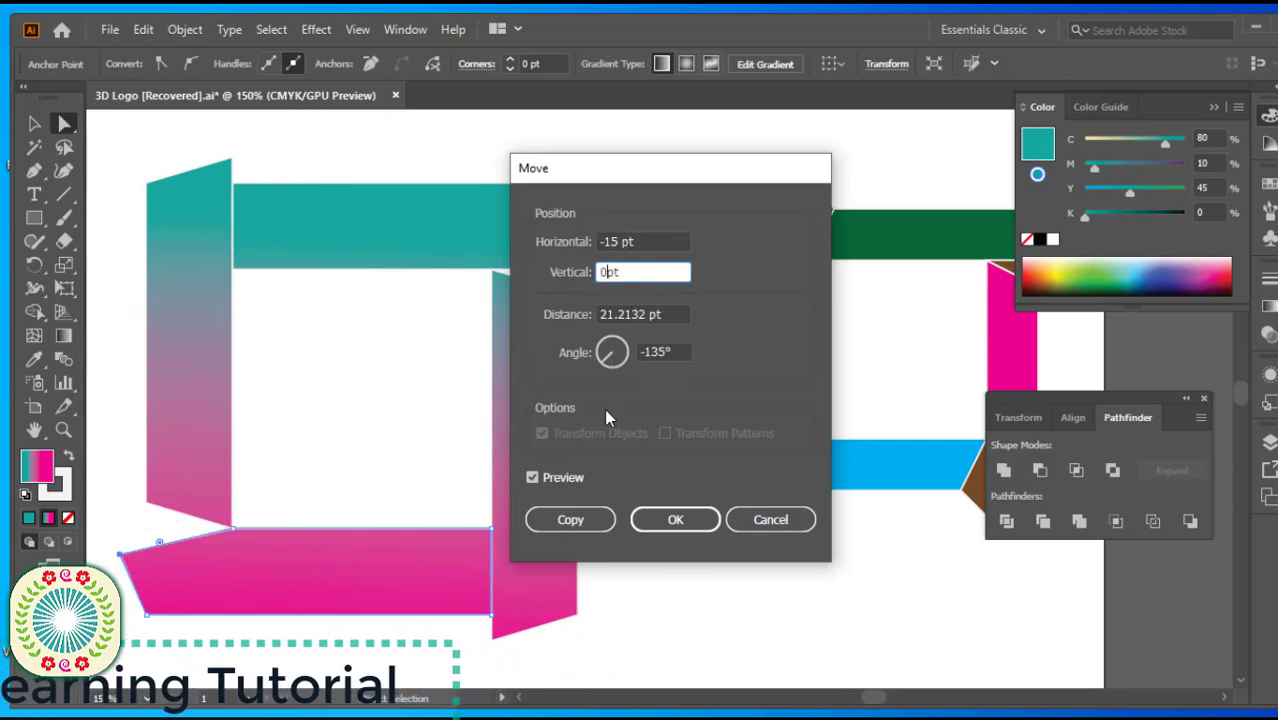
{"action": "left_click", "coordinate": [533, 478]}
{"action": "left_click", "coordinate": [533, 478]}
{"action": "left_click", "coordinate": [668, 519]}
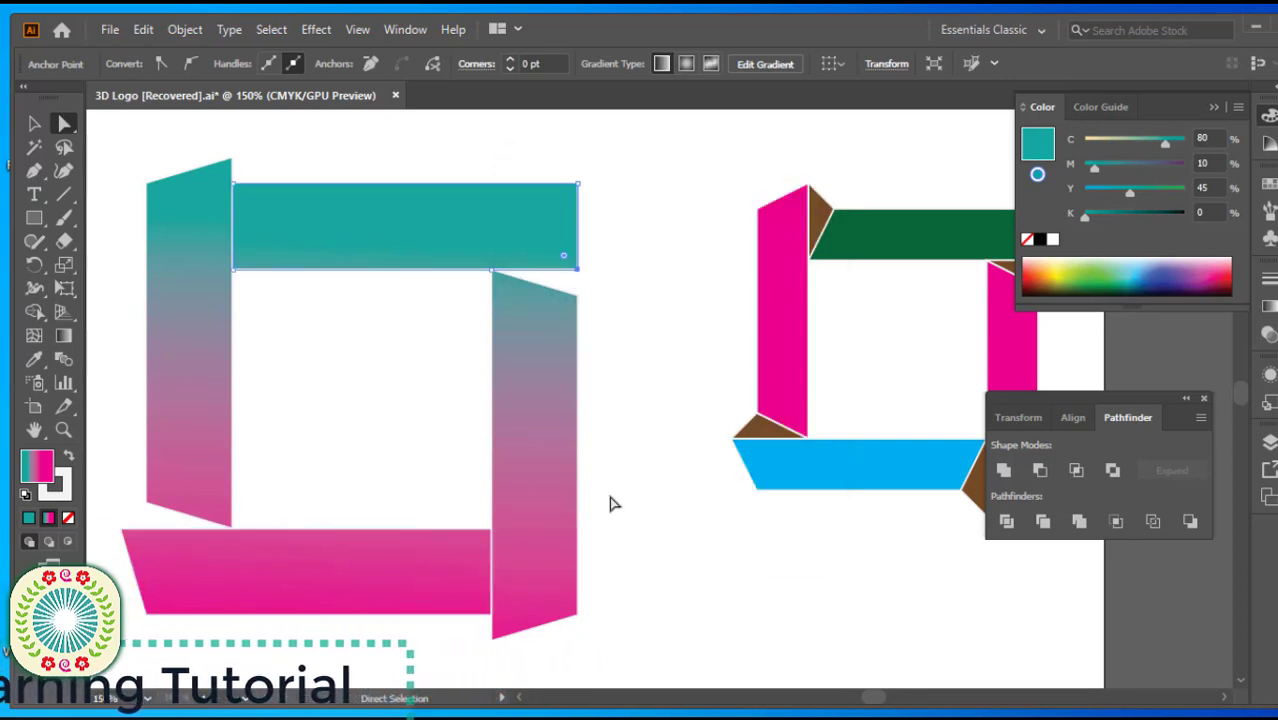
Step: Move the lower-right anchor point of the bottom bar by -15 pt horizontally and 0 pt vertically
{"action": "left_click", "coordinate": [478, 602]}
{"action": "right_click", "coordinate": [478, 602]}
{"action": "mouse_move", "coordinate": [520, 491]}
{"action": "left_click", "coordinate": [740, 518]}
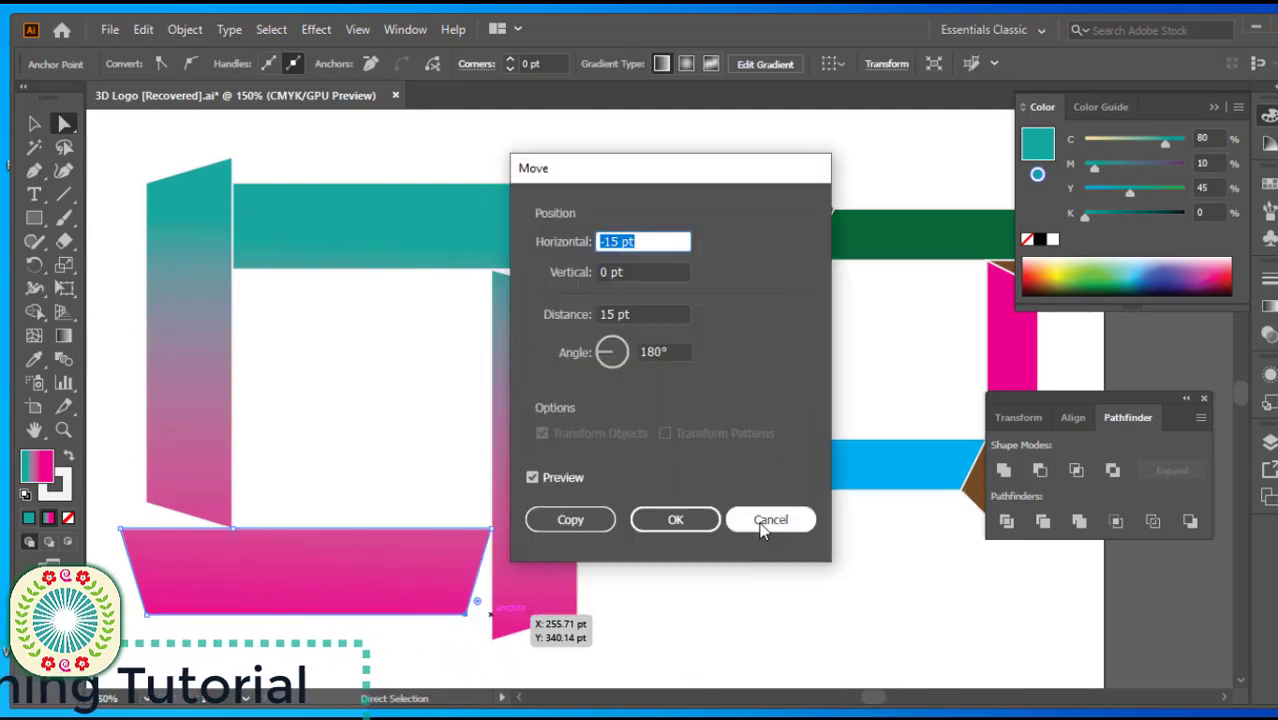
{"action": "left_click", "coordinate": [675, 519]}
Step: Move the upper-left anchor point of the top bar by 15 pt horizontally and 0 pt vertically
{"action": "left_click", "coordinate": [305, 228]}
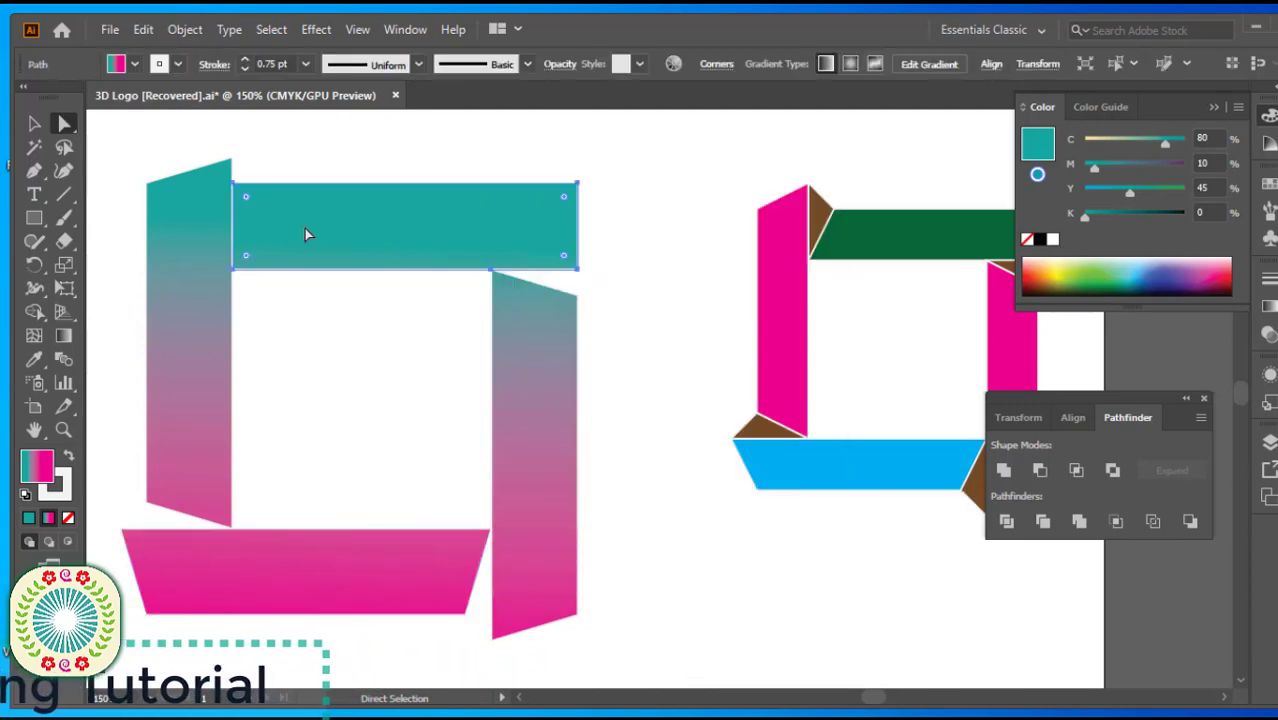
{"action": "right_click", "coordinate": [233, 185]}
{"action": "mouse_move", "coordinate": [310, 493]}
{"action": "left_click", "coordinate": [489, 525]}
{"action": "left_click", "coordinate": [605, 245]}
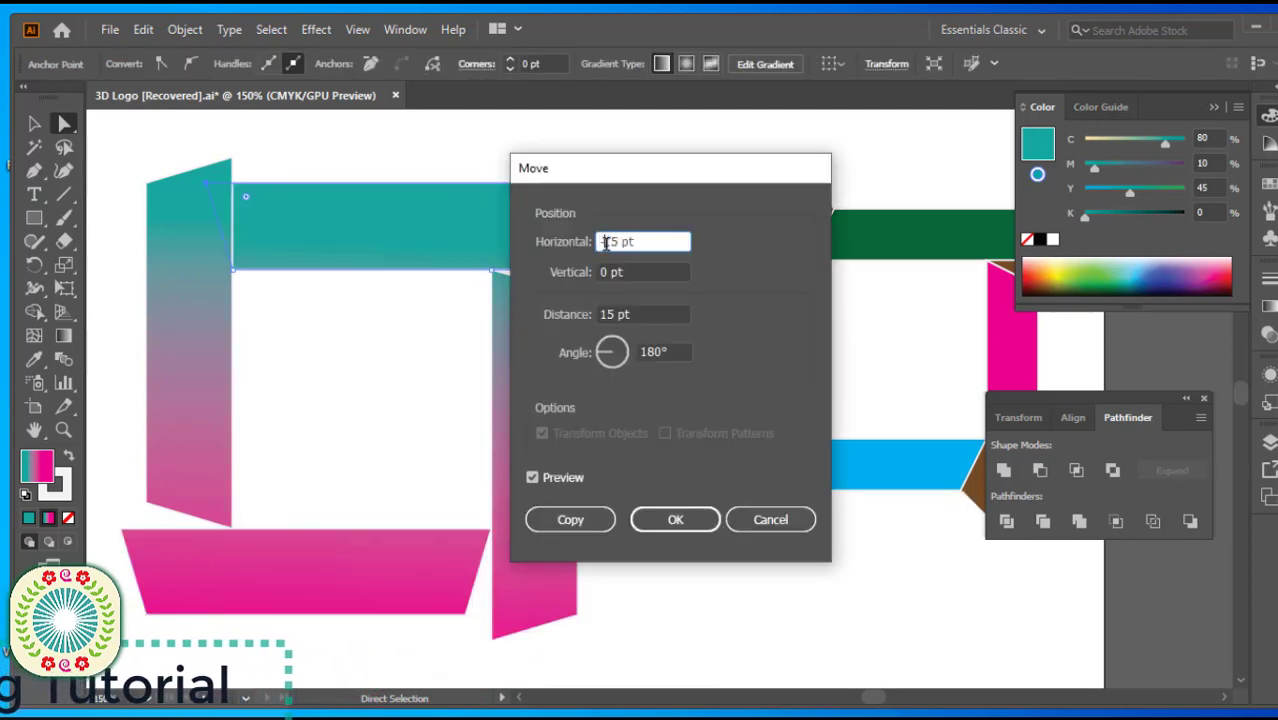
{"action": "key", "text": "BackSpace"}
{"action": "left_click", "coordinate": [671, 518]}
Step: Move the lower-right anchor point of the top bar by 15 pt horizontally and 0 pt vertically
{"action": "right_click", "coordinate": [585, 268]}
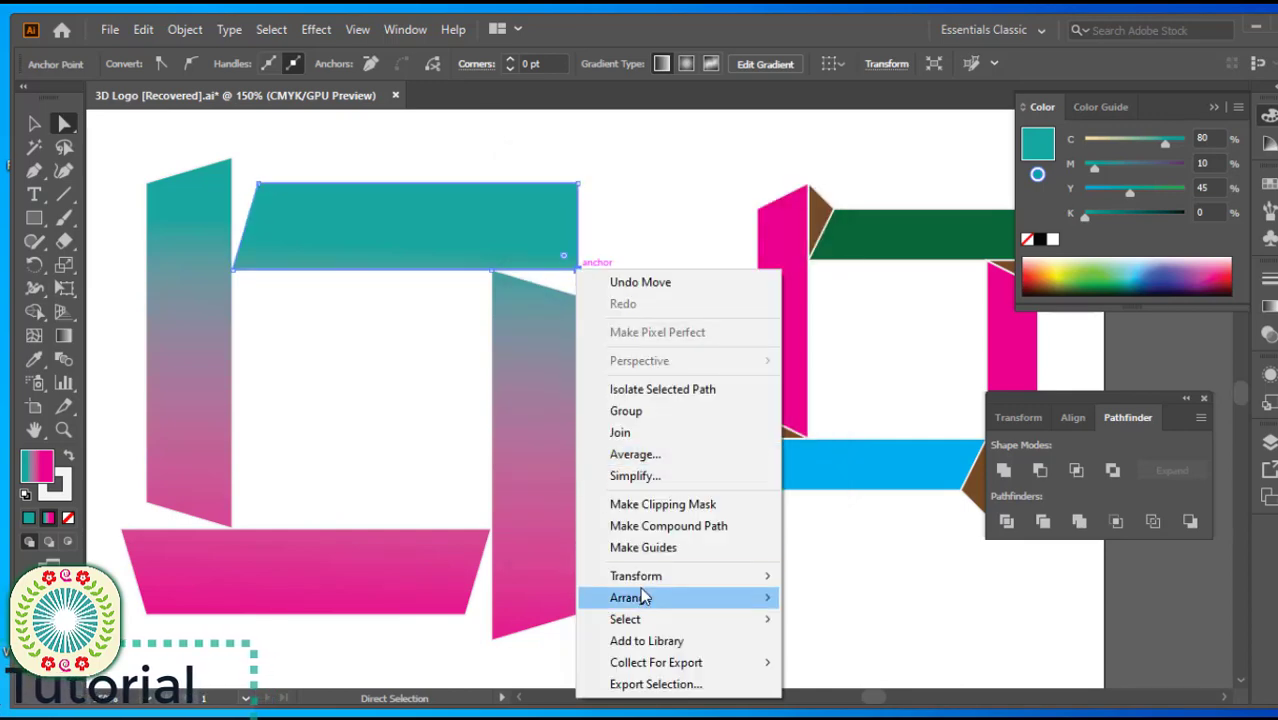
{"action": "mouse_move", "coordinate": [656, 573]}
{"action": "left_click", "coordinate": [856, 359]}
{"action": "left_click_drag", "start_coordinate": [648, 190], "coordinate": [793, 174]}
{"action": "left_click", "coordinate": [873, 514]}
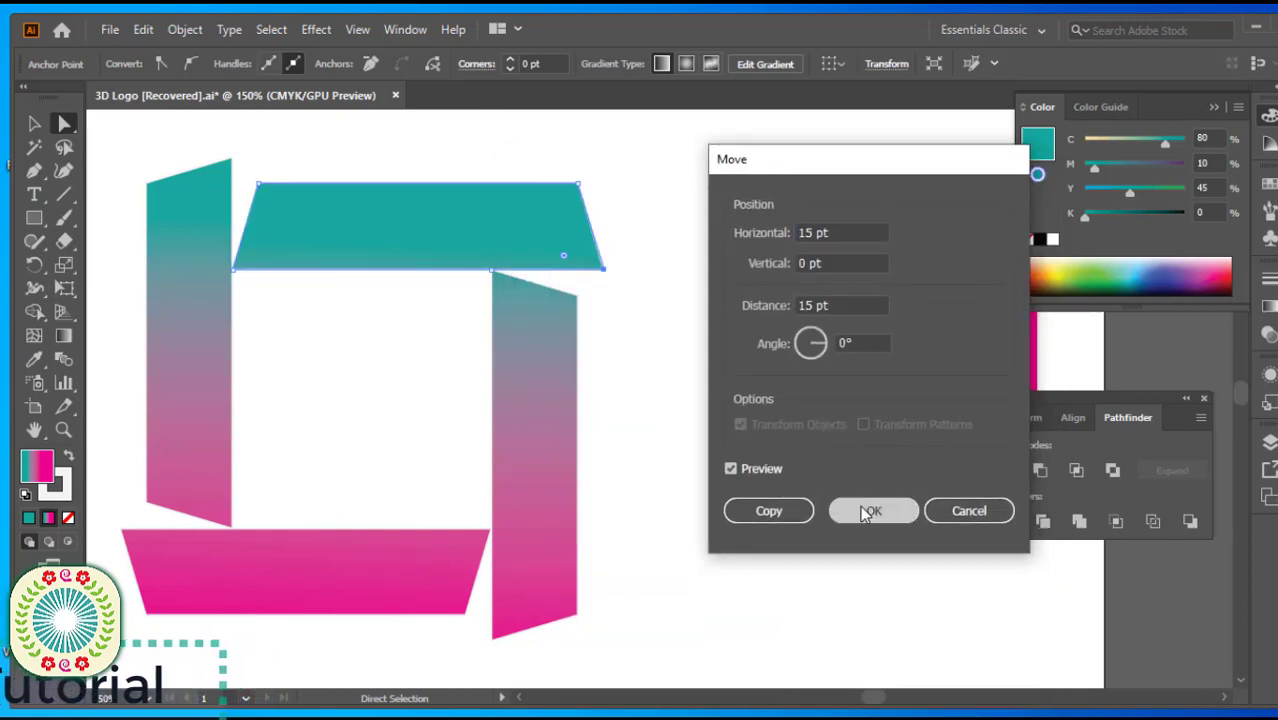
Step: Draw a closed fold triangle with the Pen tool in the gap between the left vertical bar and the top bar
{"action": "left_click", "coordinate": [33, 123]}
{"action": "left_click", "coordinate": [36, 173]}
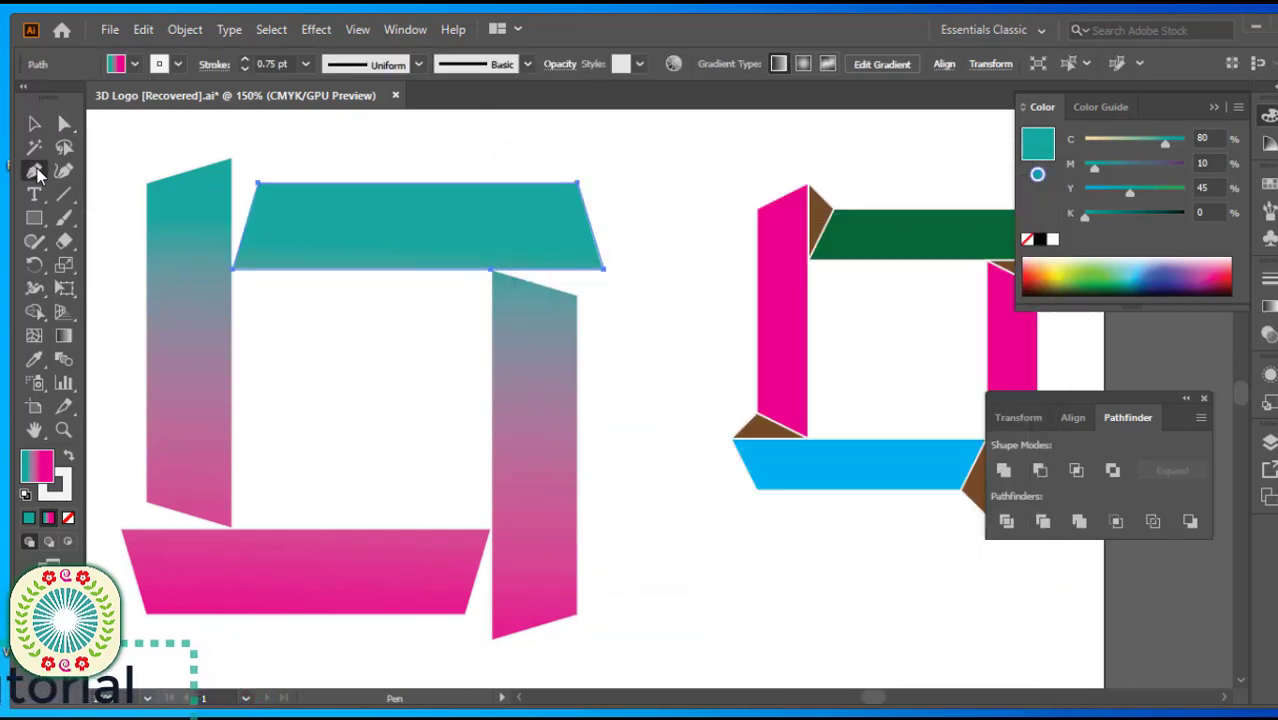
{"action": "left_click", "coordinate": [232, 159]}
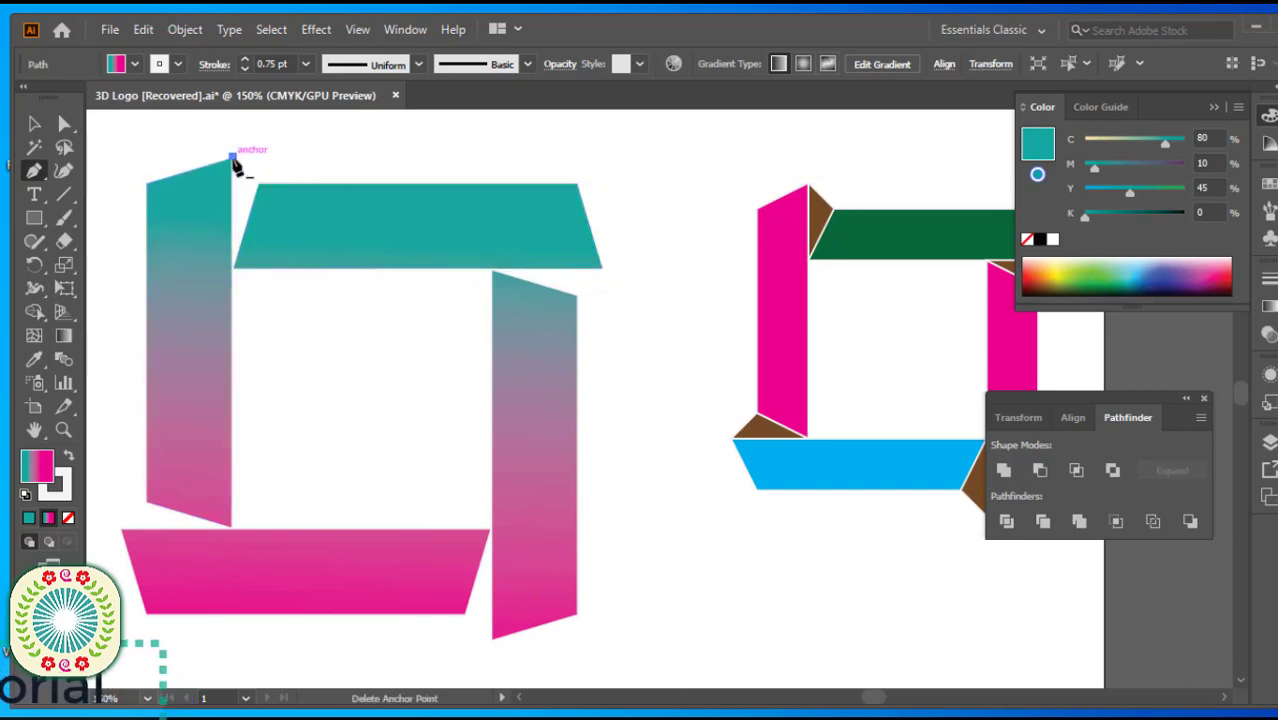
{"action": "left_click", "coordinate": [234, 268]}
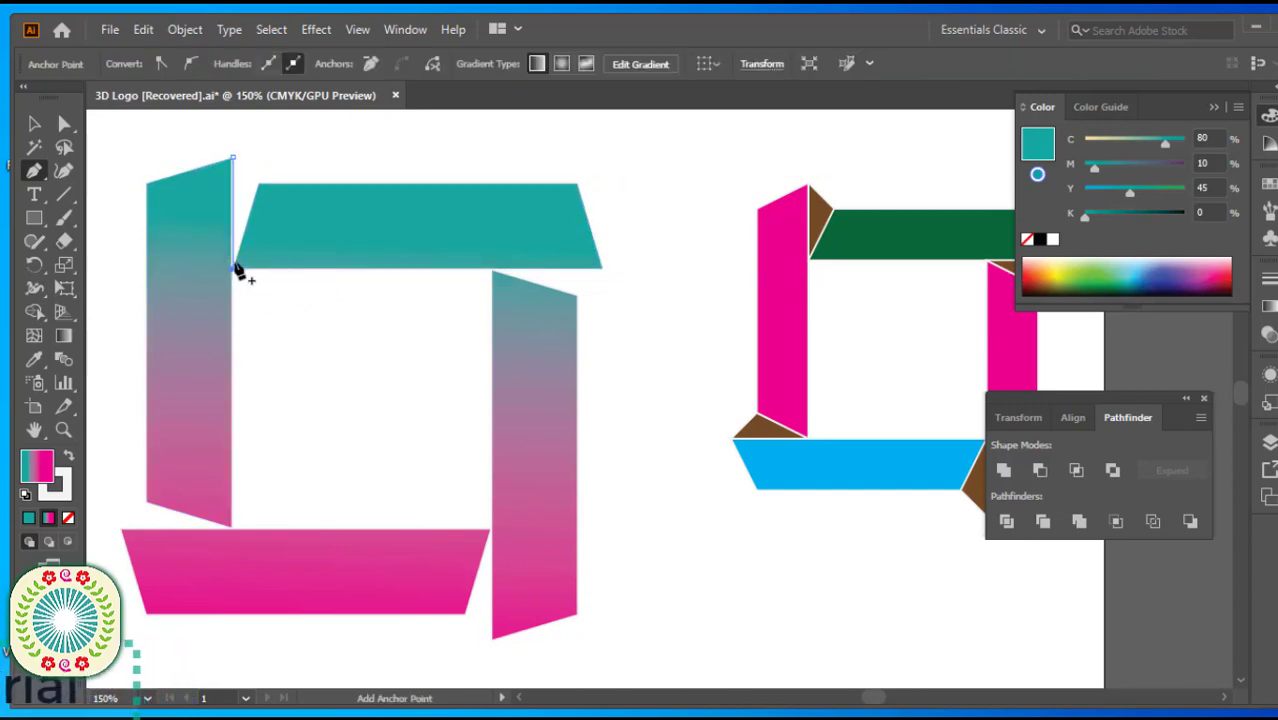
{"action": "left_click", "coordinate": [258, 184]}
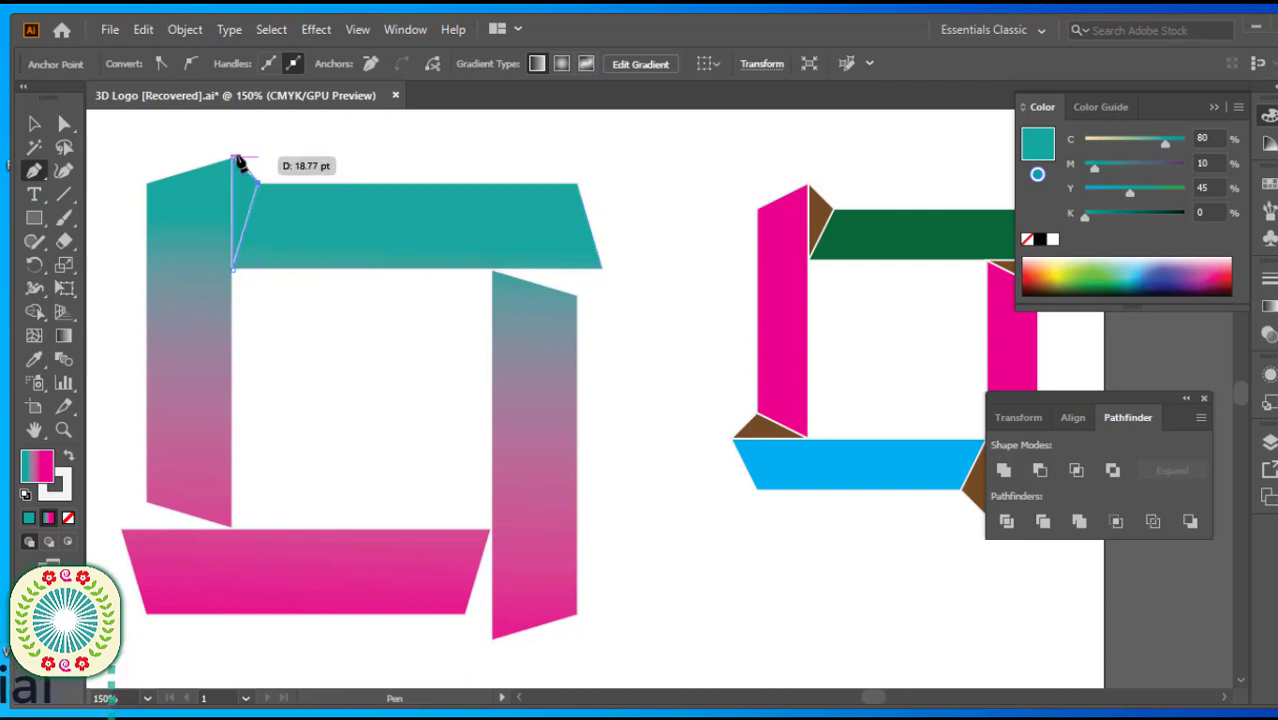
{"action": "left_click", "coordinate": [233, 159]}
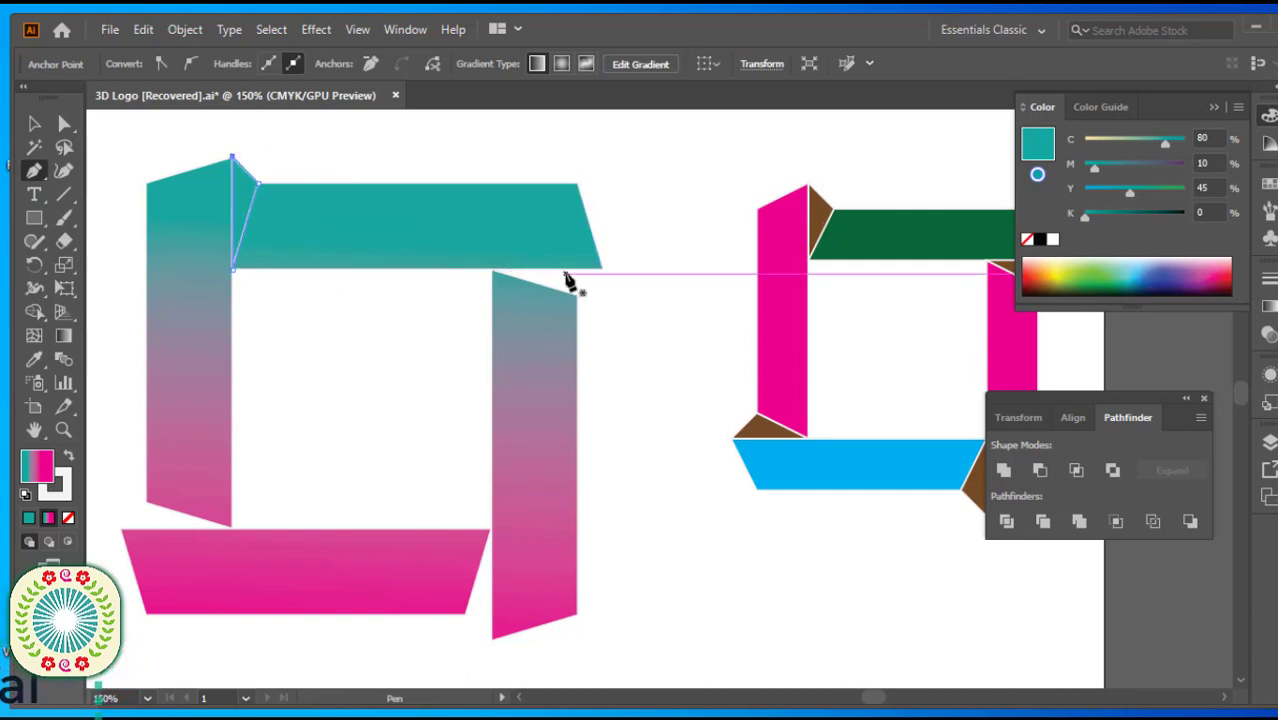
Step: Draw a closed fold triangle with the Pen tool between the top bar's lower-right end and the right vertical bar
{"action": "left_click", "coordinate": [604, 270]}
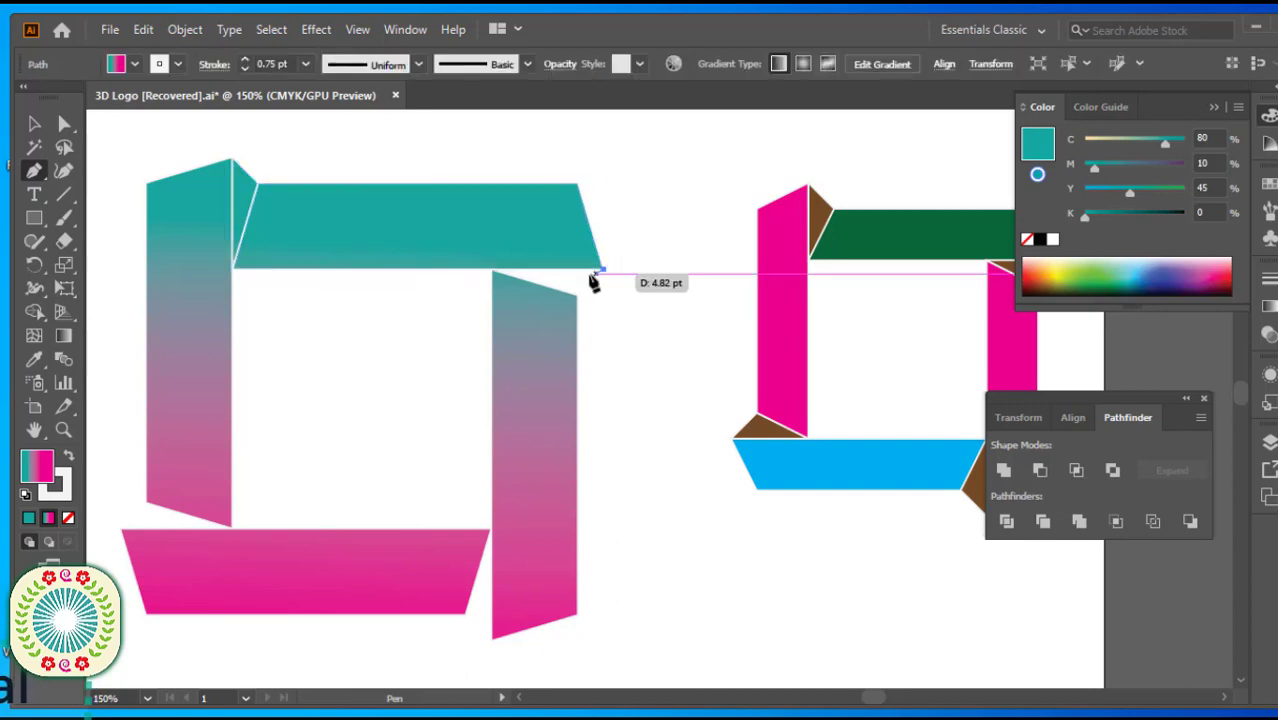
{"action": "left_click", "coordinate": [490, 270]}
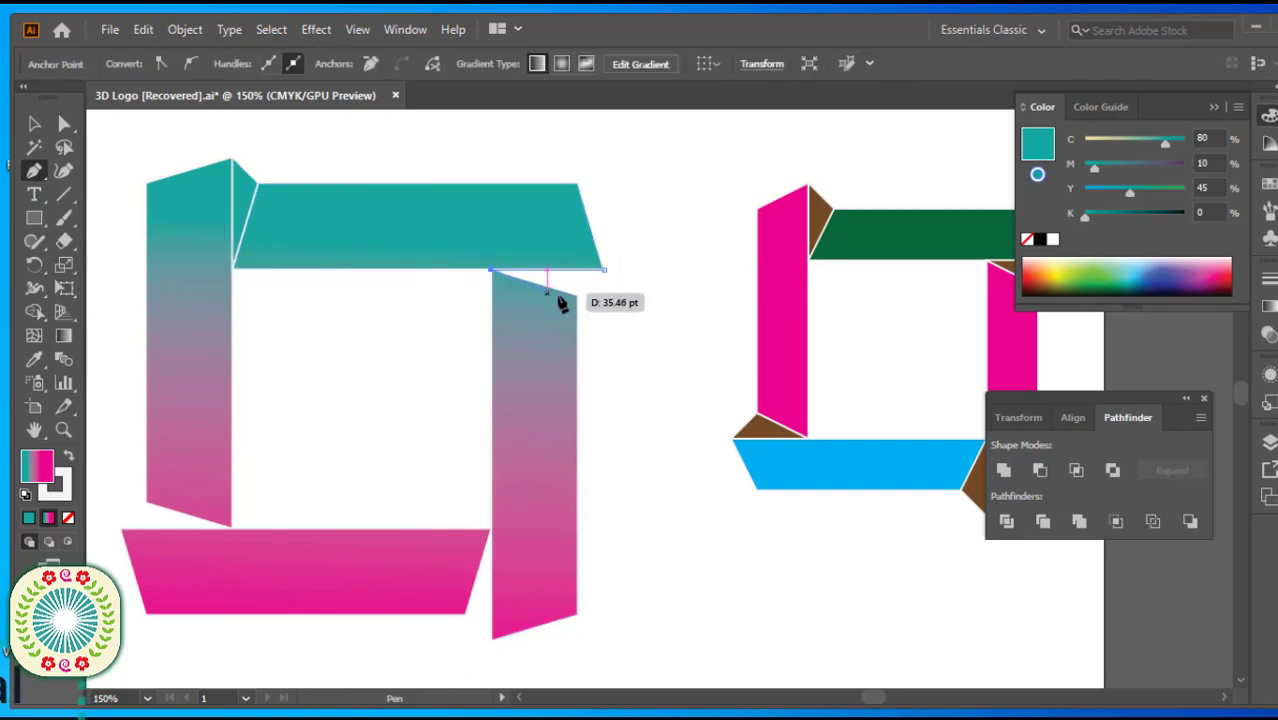
{"action": "left_click", "coordinate": [578, 297]}
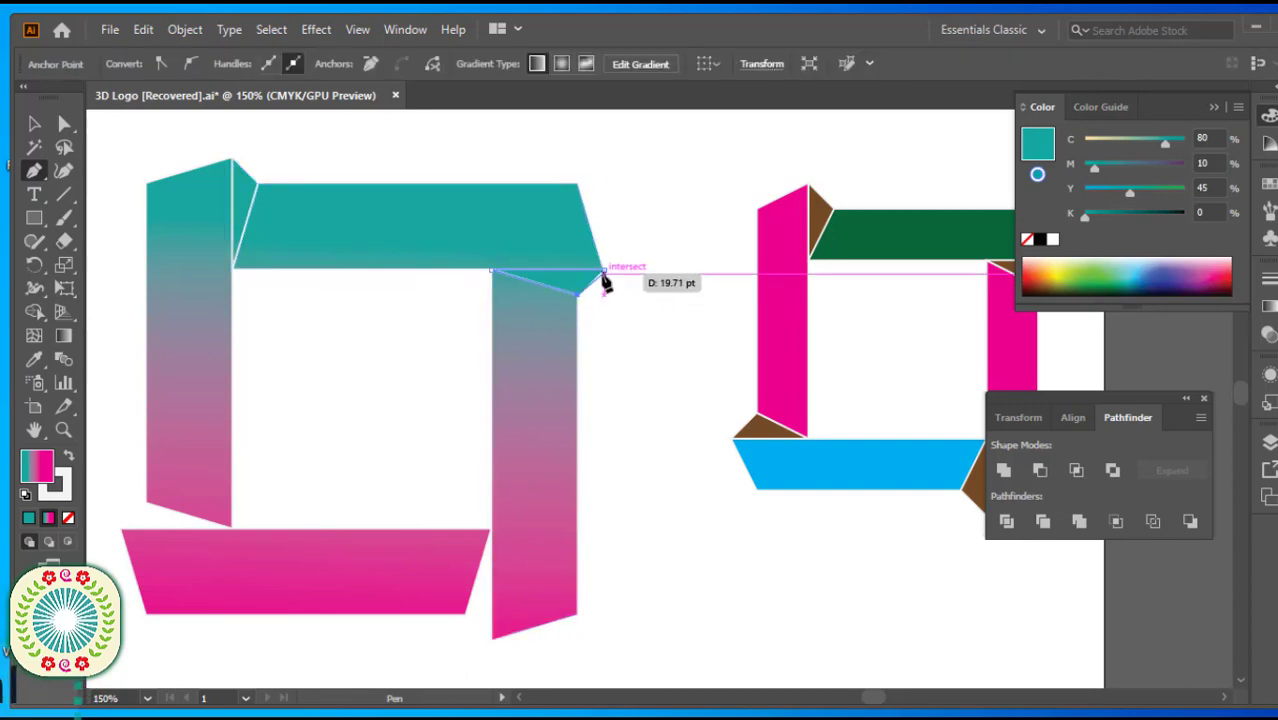
{"action": "left_click", "coordinate": [604, 271]}
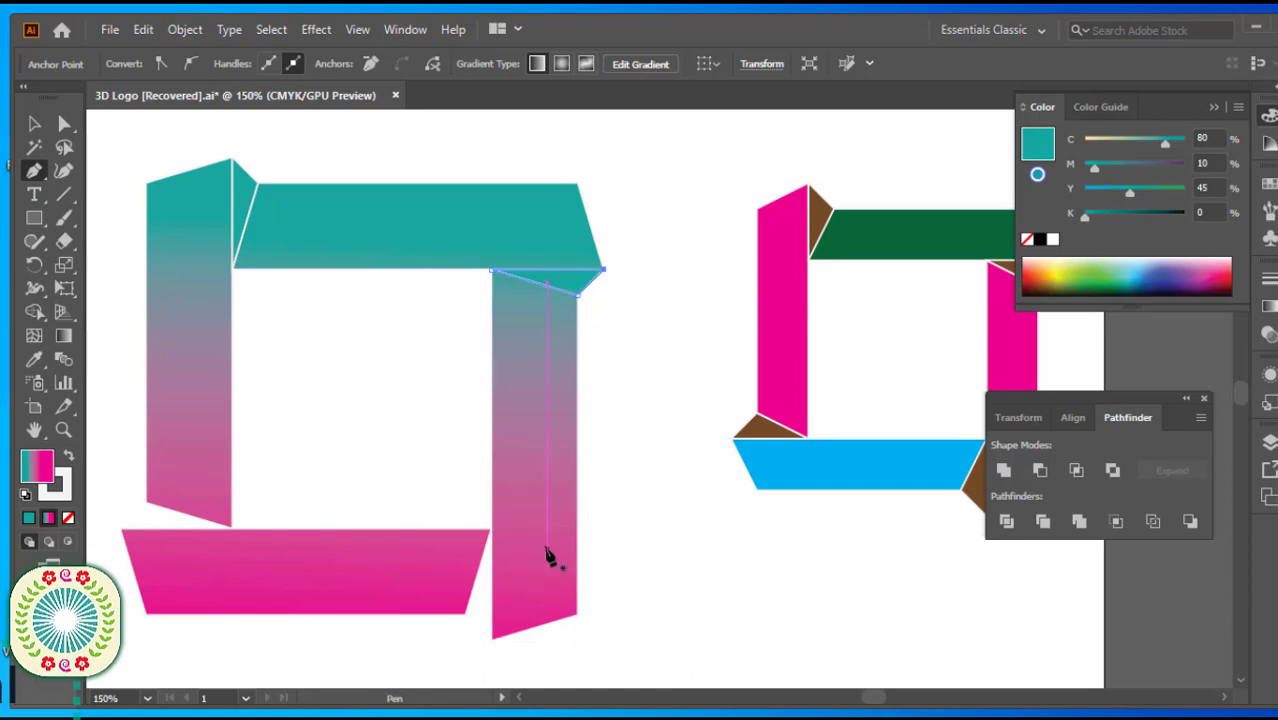
Step: Draw a closed fold triangle with the Pen tool between the bottom bar's right end and the right vertical bar
{"action": "left_click", "coordinate": [492, 640]}
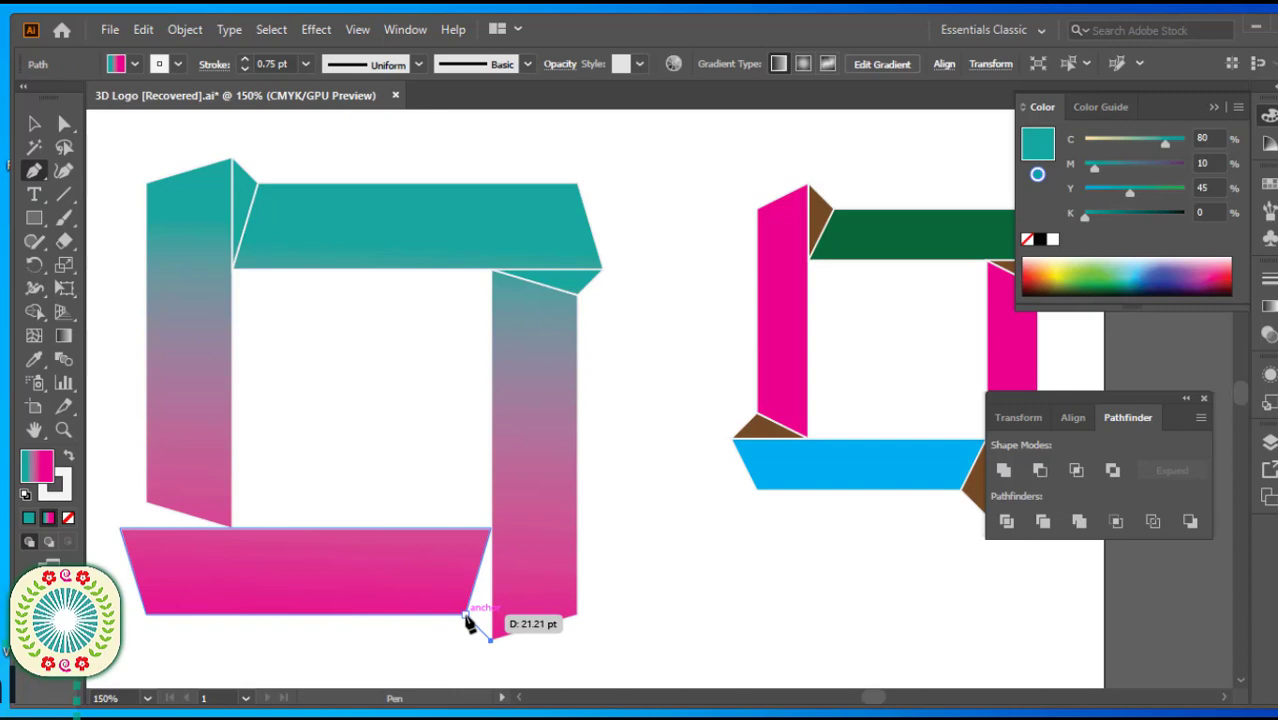
{"action": "left_click", "coordinate": [466, 615]}
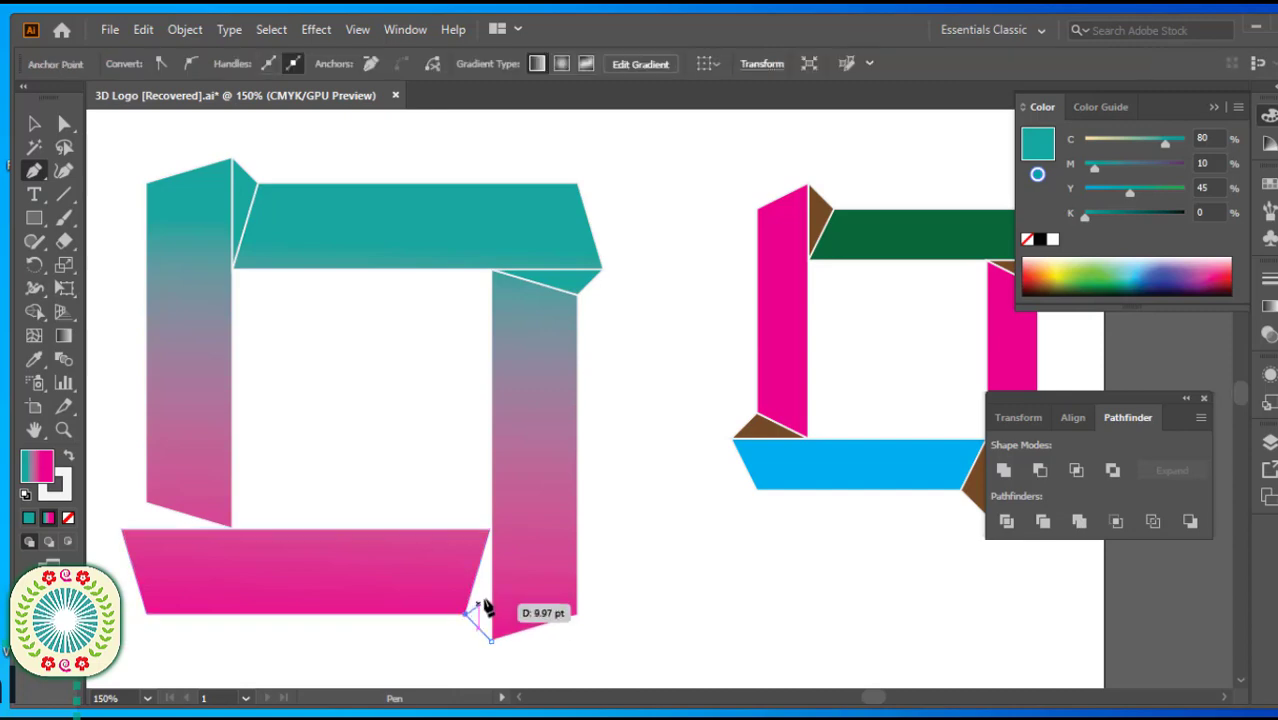
{"action": "left_click", "coordinate": [491, 530]}
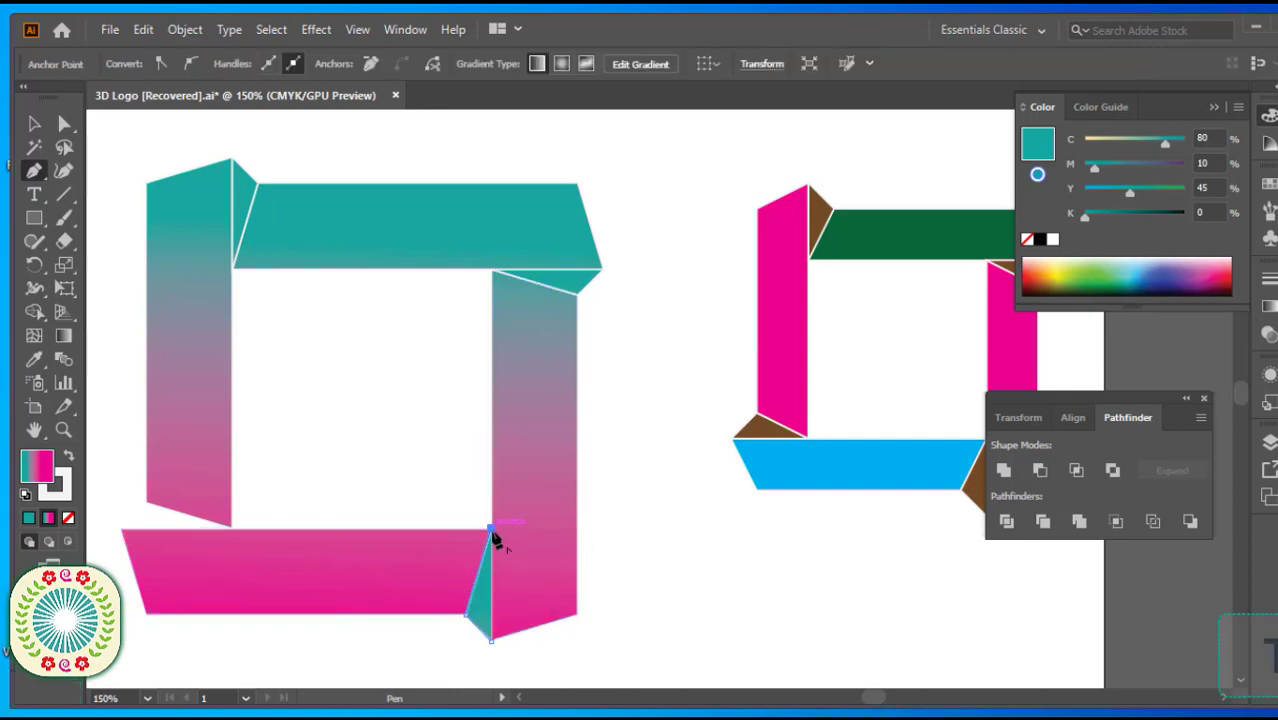
{"action": "left_click", "coordinate": [490, 641]}
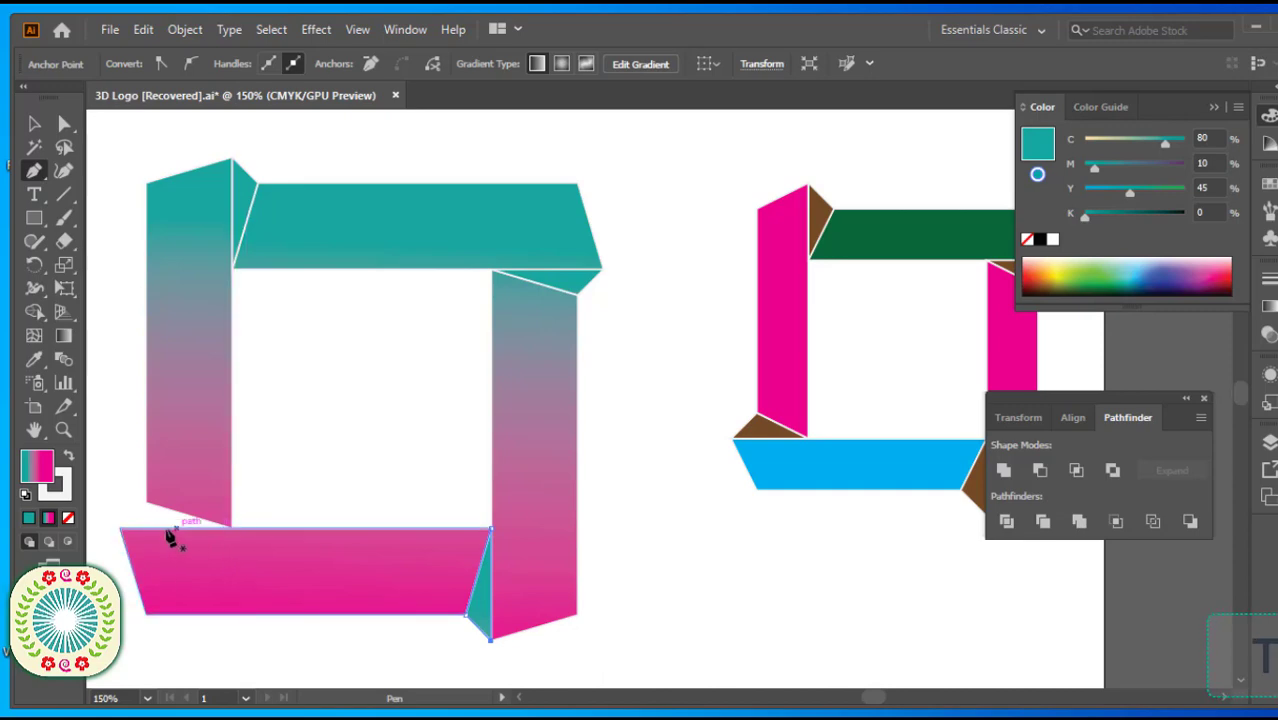
Step: Draw a closed fold triangle with the Pen tool between the left vertical bar's lower end and the bottom bar
{"action": "left_click", "coordinate": [120, 531]}
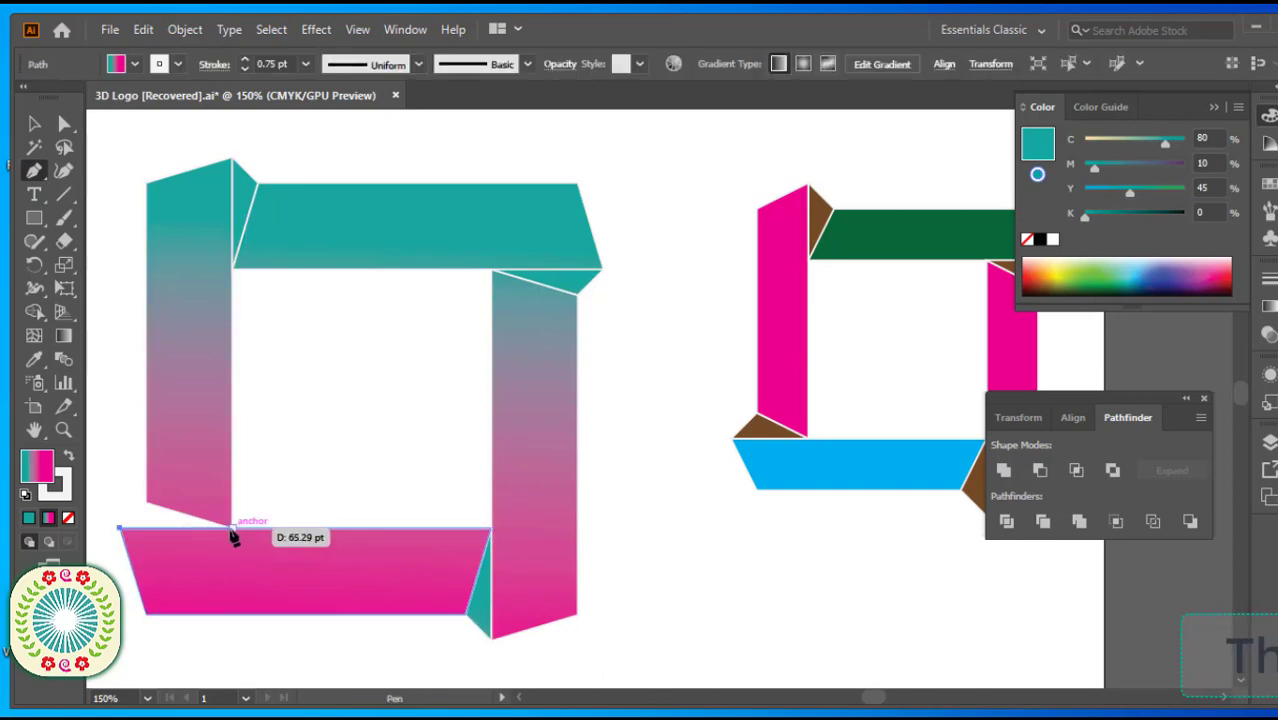
{"action": "left_click", "coordinate": [231, 530]}
{"action": "left_click", "coordinate": [147, 503]}
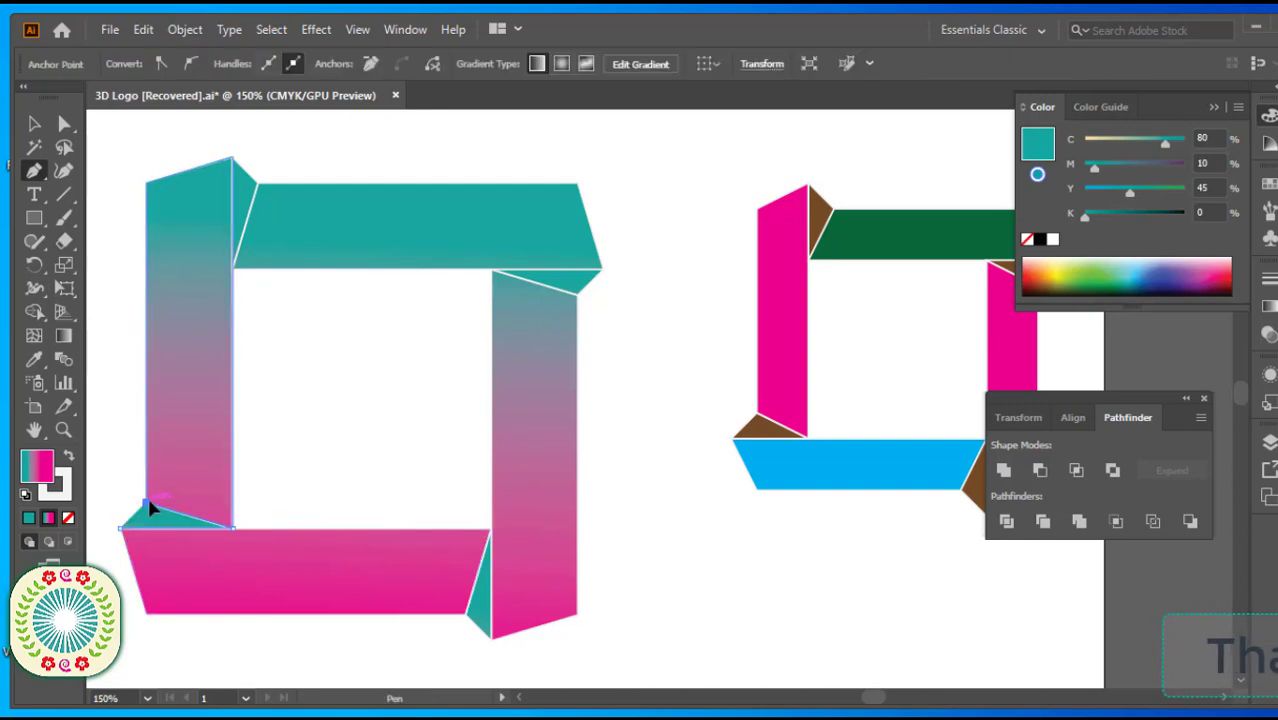
{"action": "left_click", "coordinate": [121, 529]}
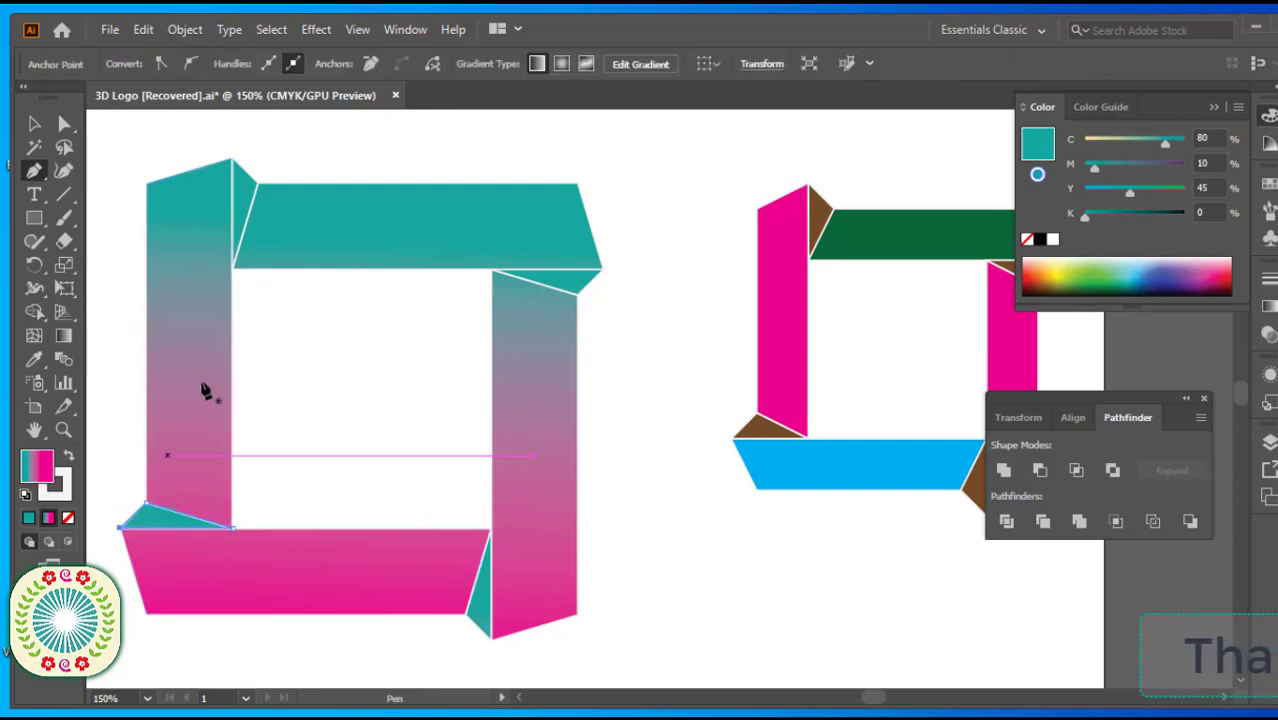
Step: Fill all four corner fold triangles of the gradient frame with the dark brown swatch (C=40 M=70 Y=100 K=50)
{"action": "left_click", "coordinate": [34, 123]}
{"action": "left_click", "coordinate": [133, 148]}
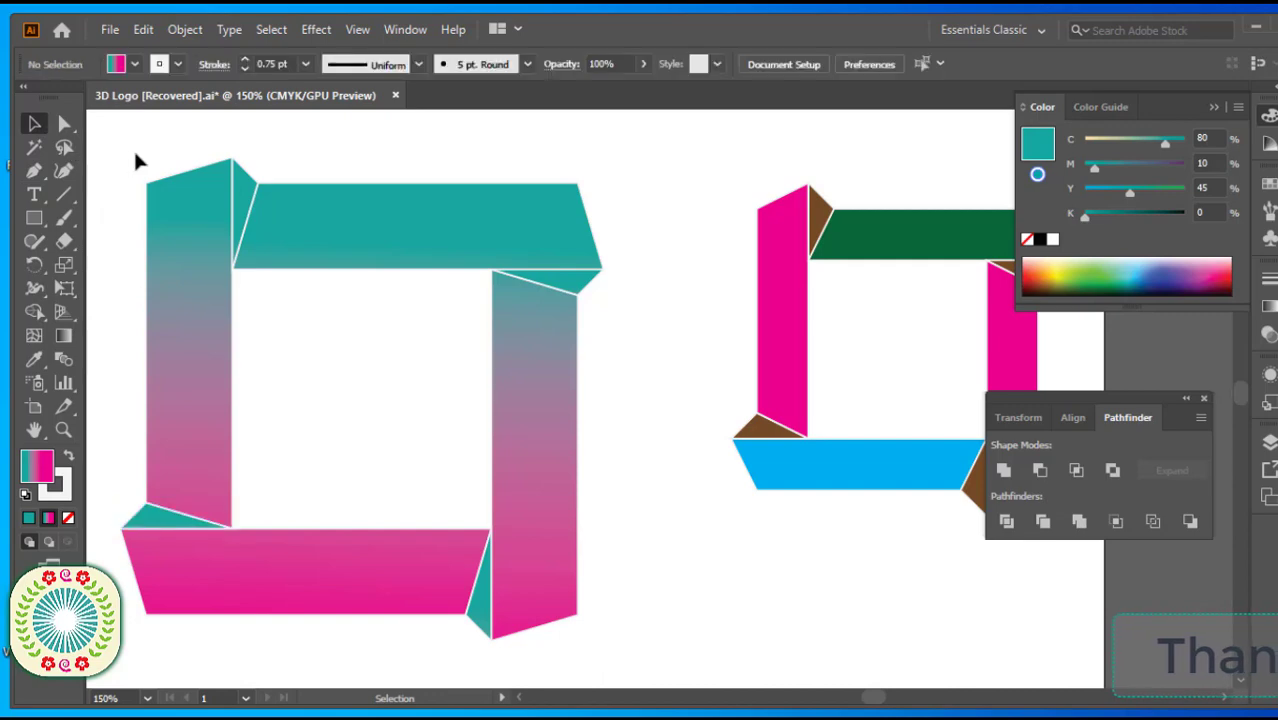
{"action": "left_click", "coordinate": [170, 520]}
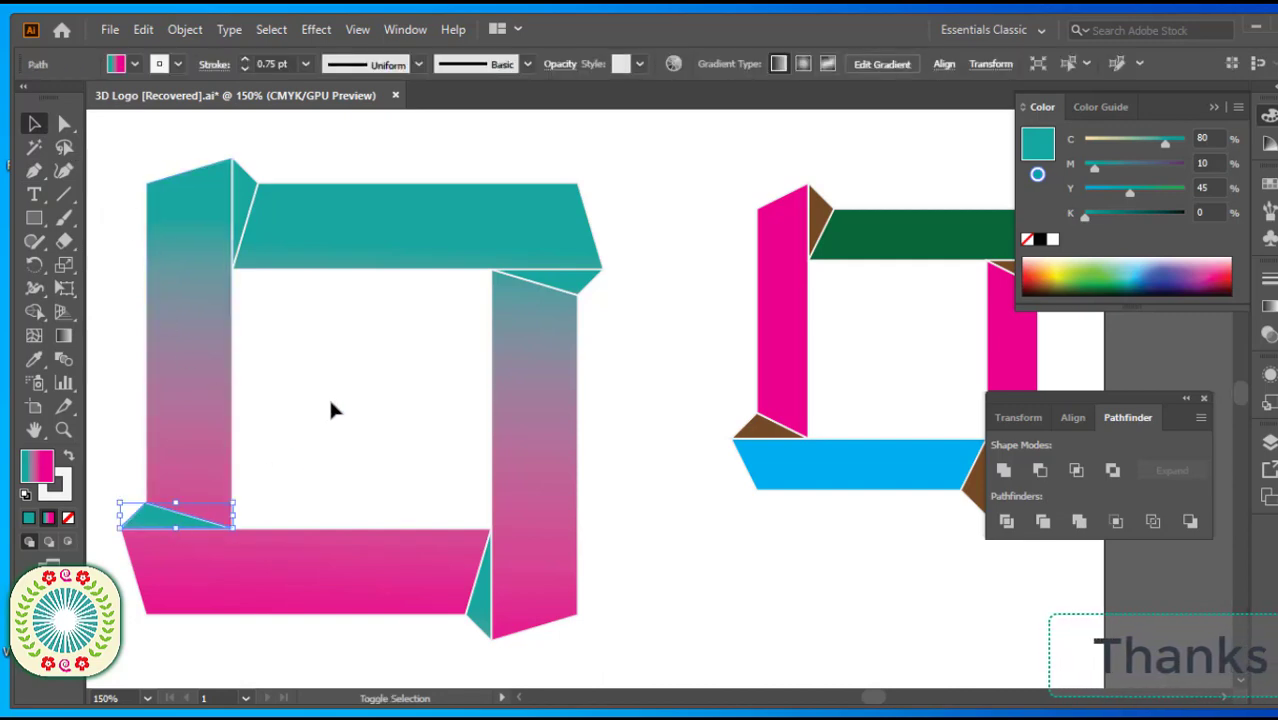
{"action": "left_click", "coordinate": [250, 200], "text": "shift"}
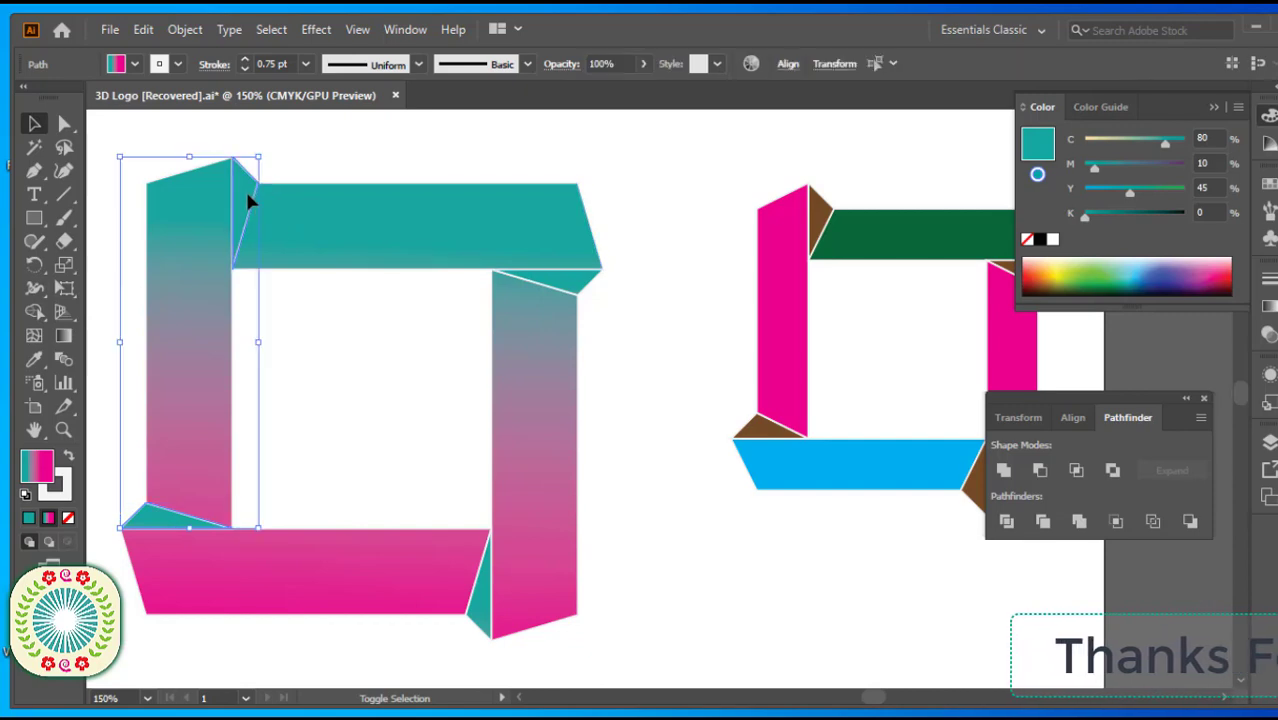
{"action": "left_click", "coordinate": [564, 282], "text": "shift"}
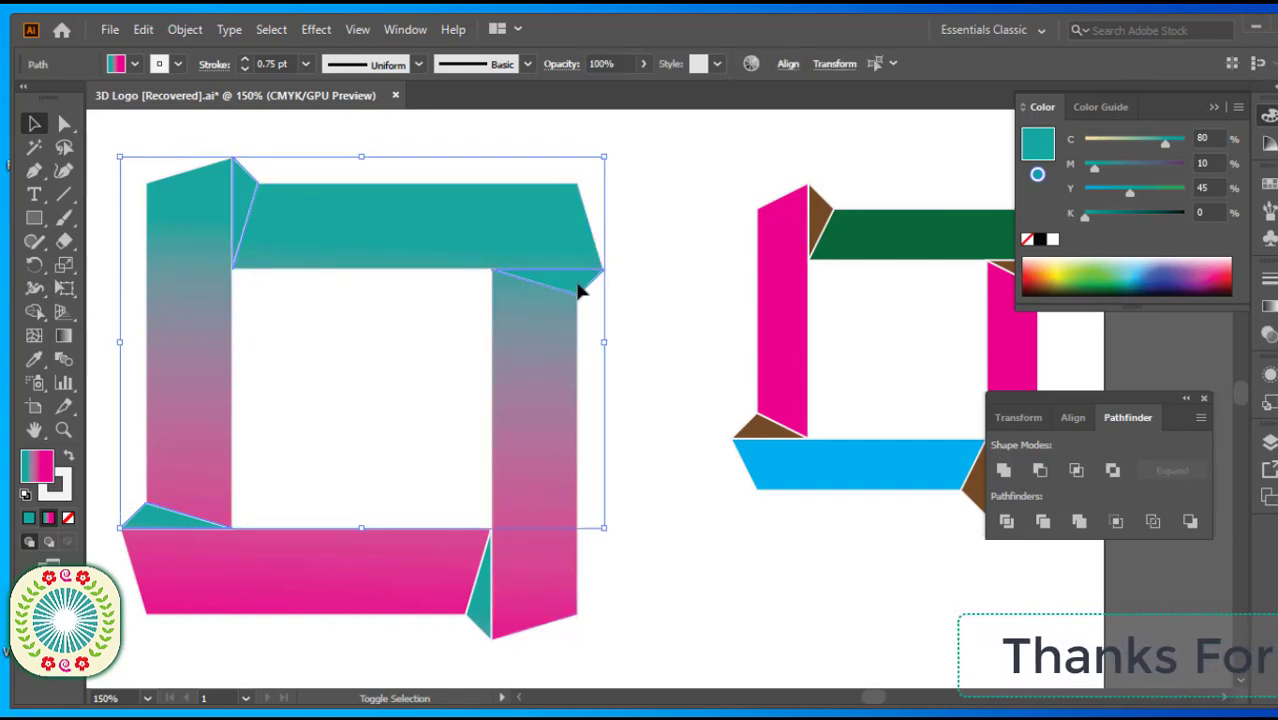
{"action": "left_click", "coordinate": [490, 597], "text": "shift"}
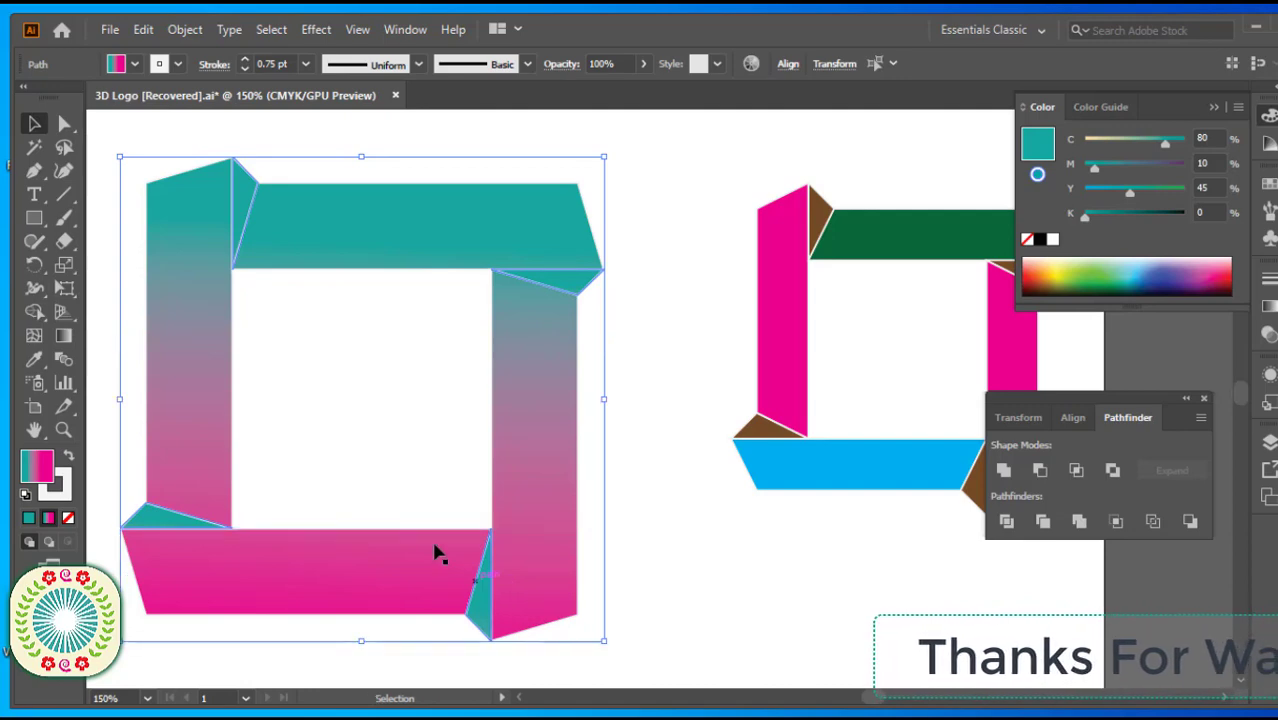
{"action": "left_click", "coordinate": [160, 204], "text": "shift"}
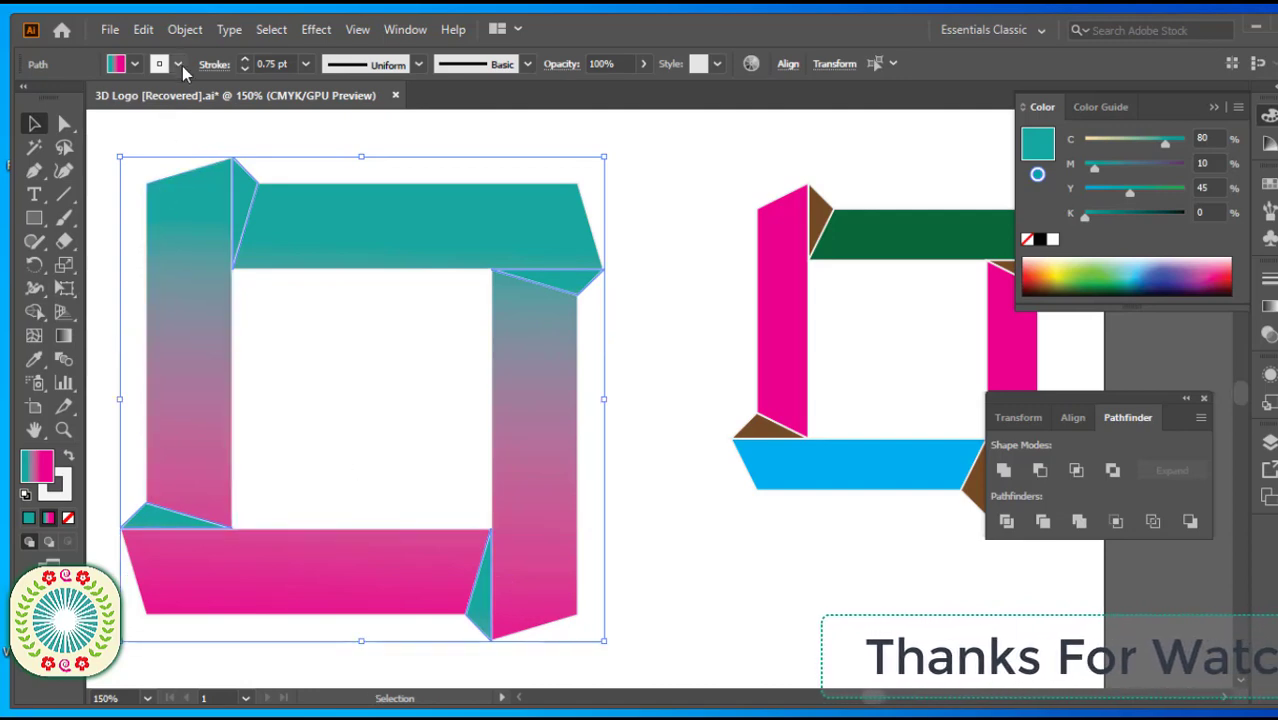
{"action": "left_click", "coordinate": [137, 65]}
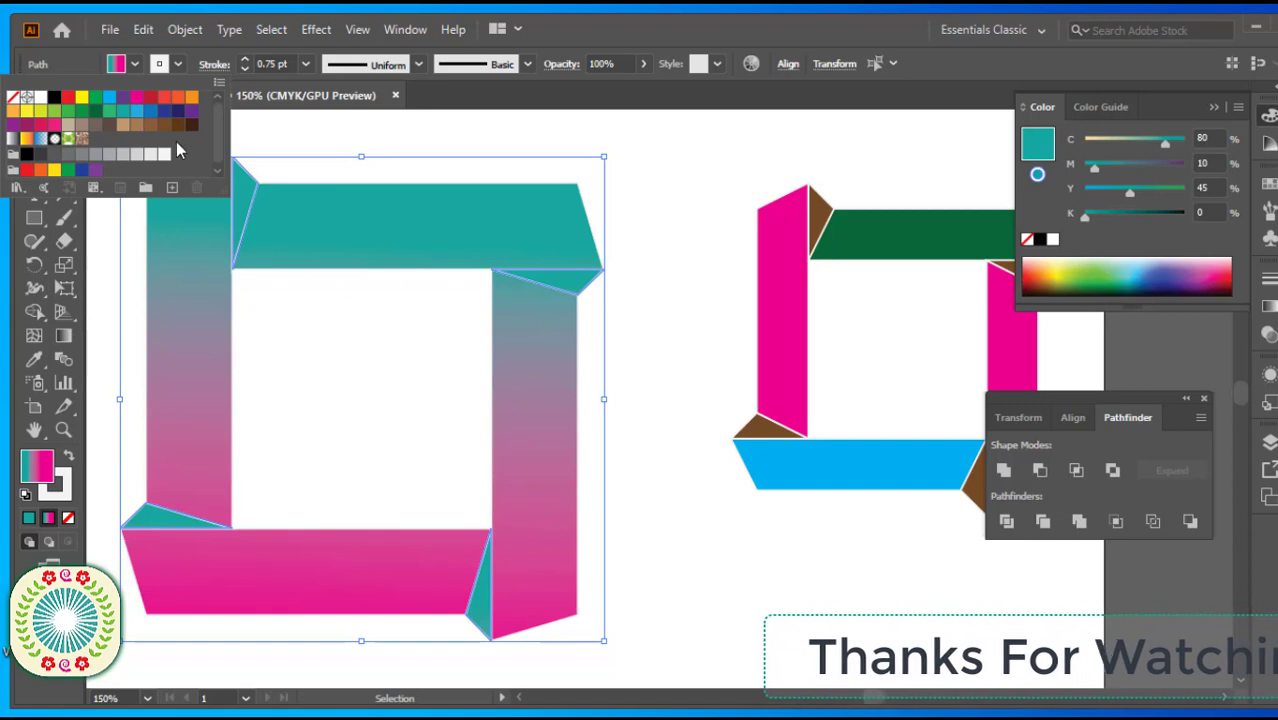
{"action": "left_click", "coordinate": [179, 127]}
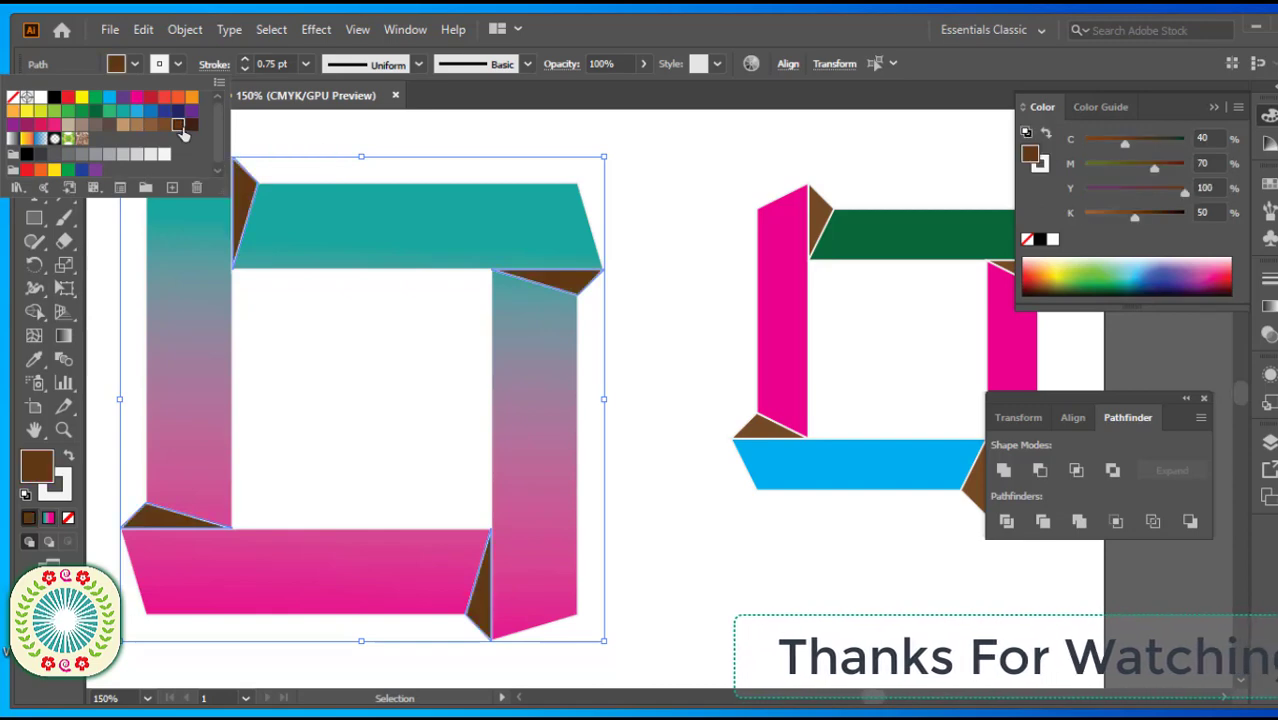
{"action": "left_click", "coordinate": [631, 212]}
{"action": "left_click", "coordinate": [632, 212]}
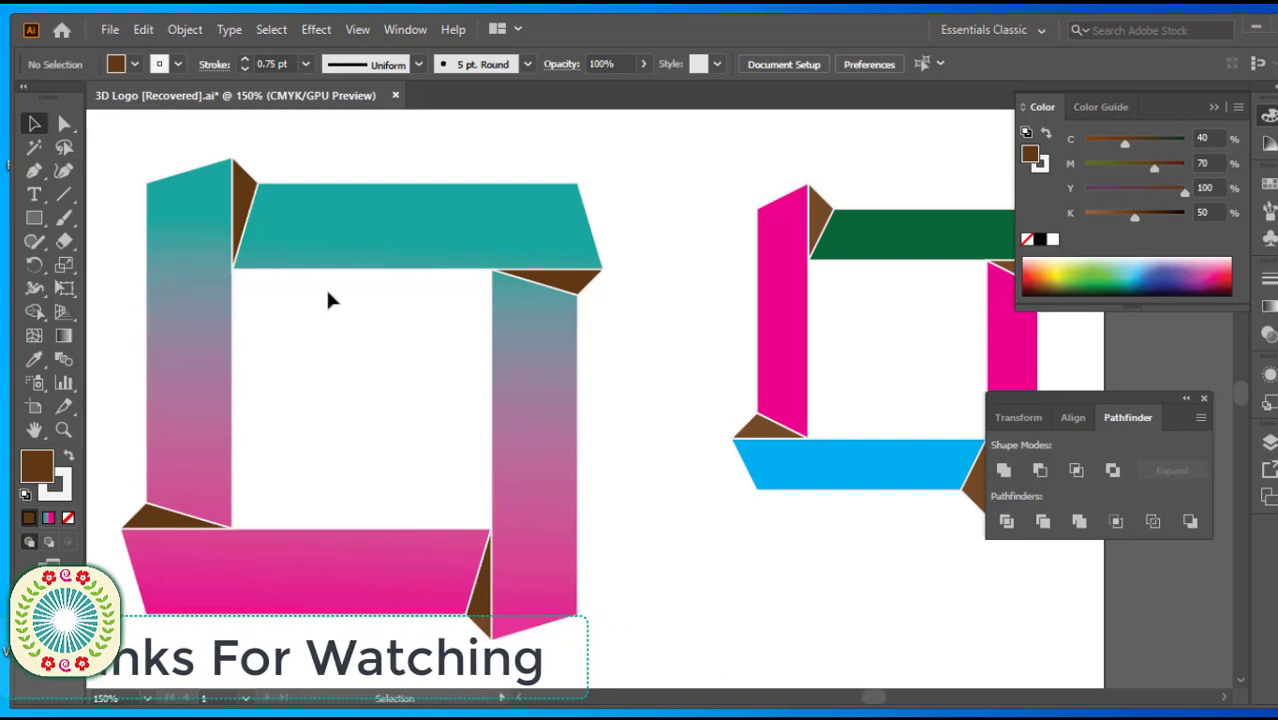
Step: Select the whole gradient frame with its fold triangles and move it slightly up and to the right on the artboard
{"action": "key", "text": "ctrl+minus"}
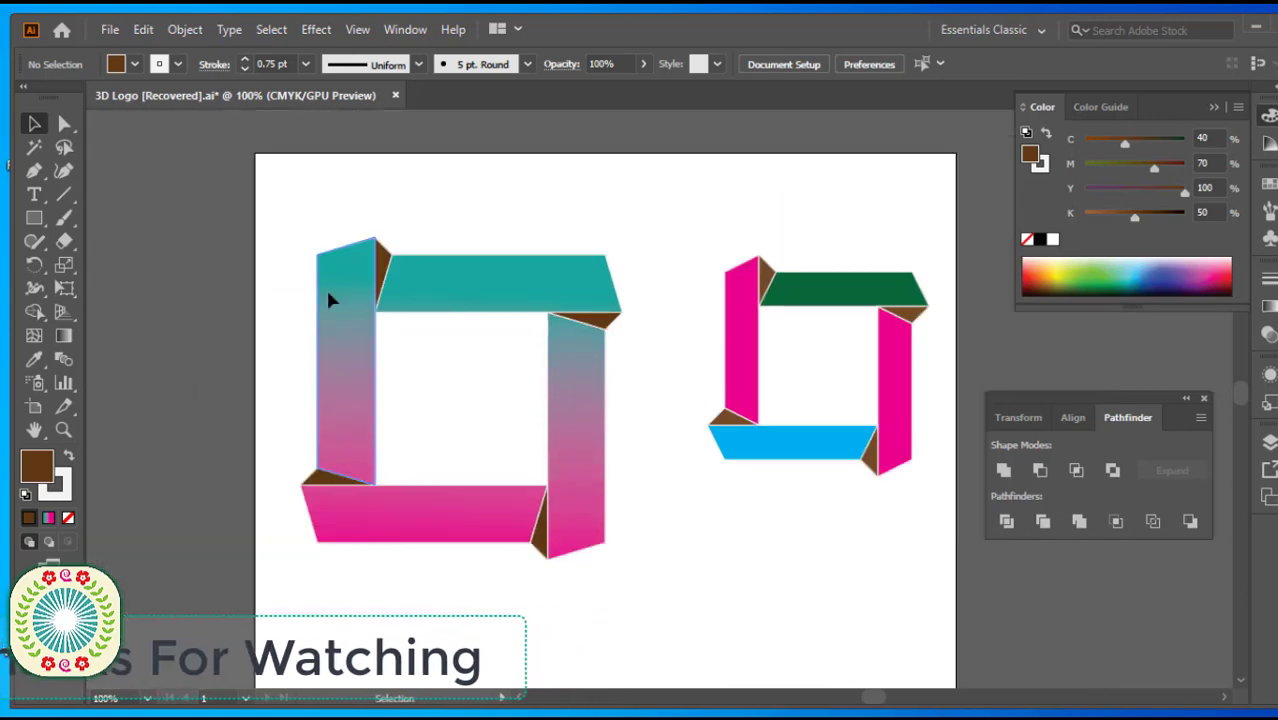
{"action": "left_click_drag", "start_coordinate": [363, 410], "coordinate": [337, 390]}
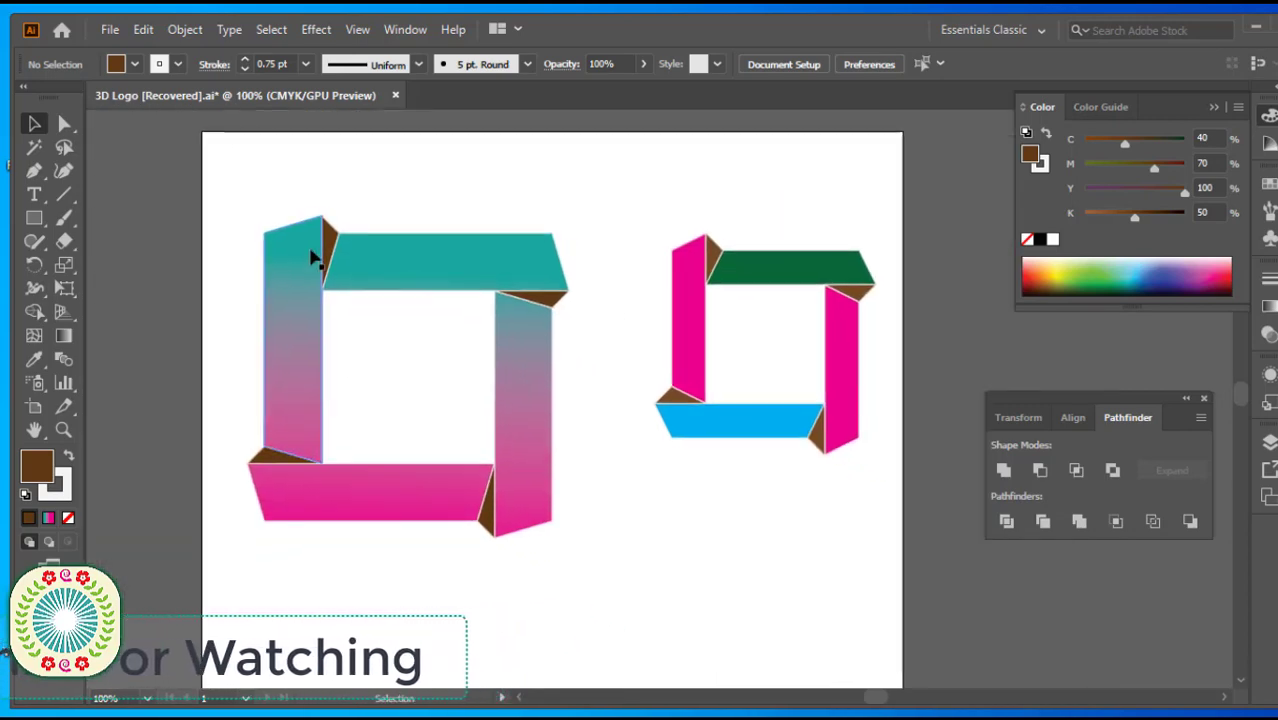
{"action": "left_click_drag", "start_coordinate": [250, 201], "coordinate": [529, 464]}
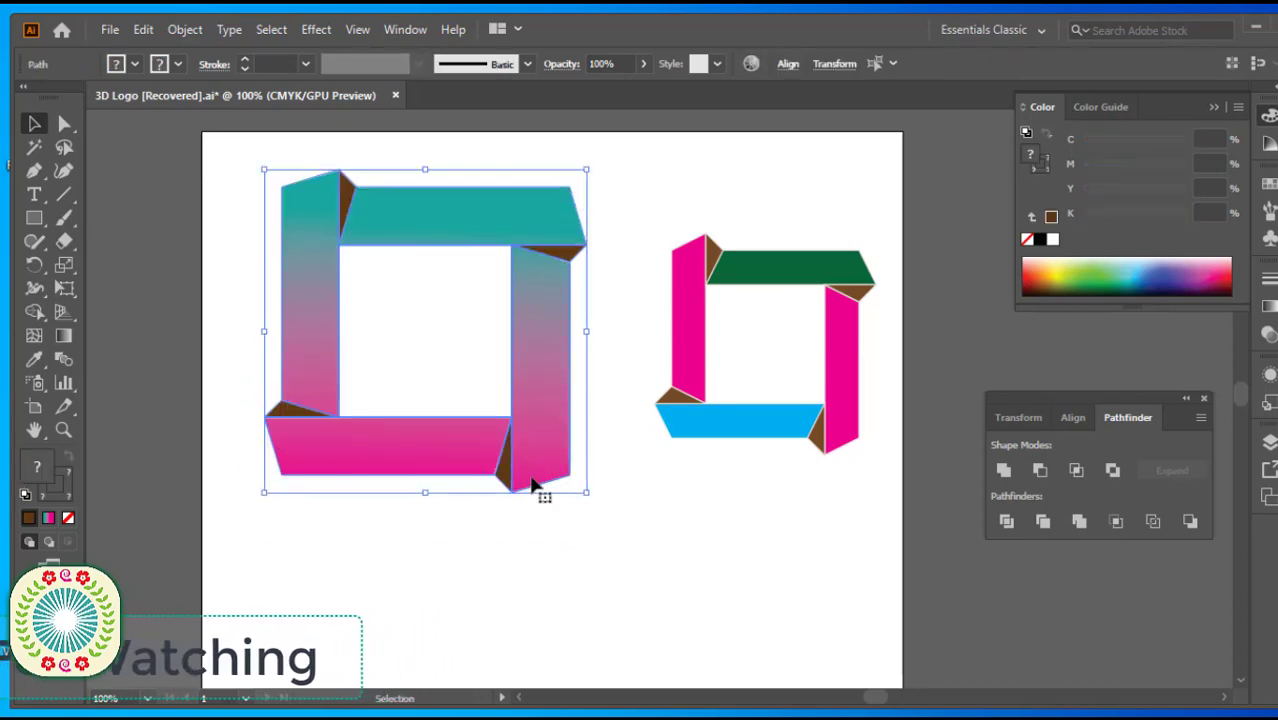
{"action": "left_click", "coordinate": [553, 541]}
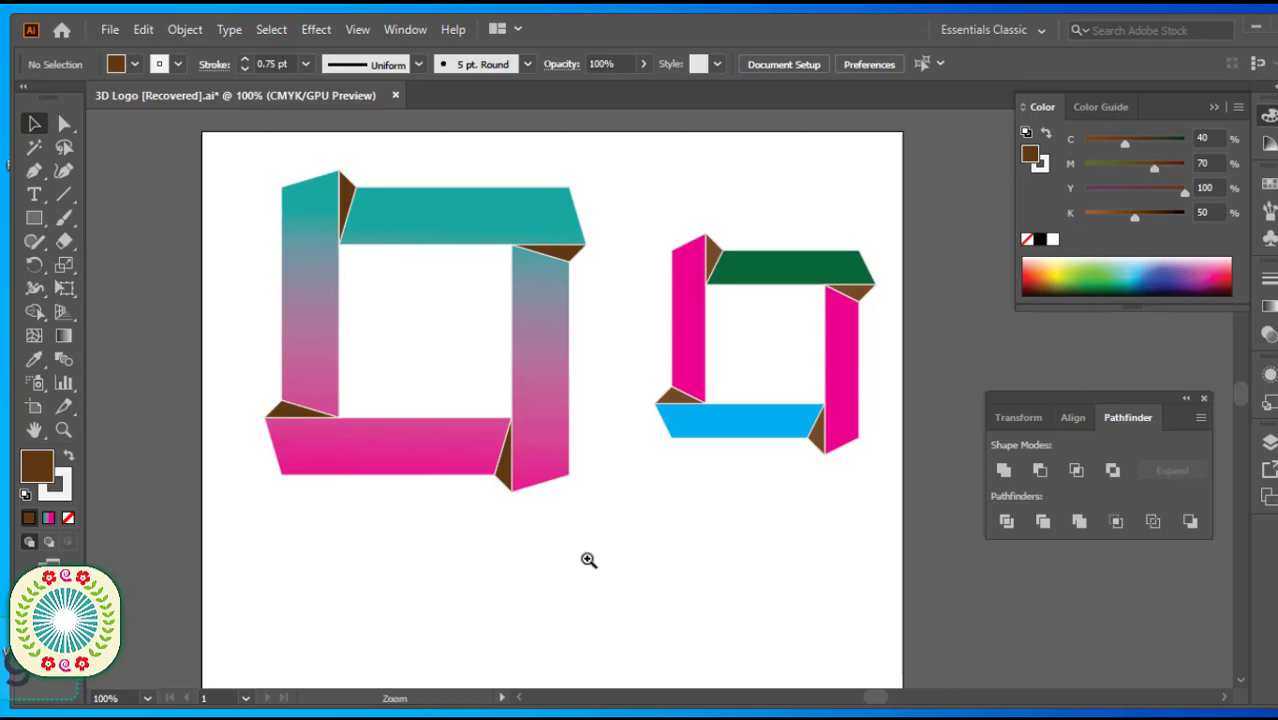
{"action": "left_click", "coordinate": [602, 556]}
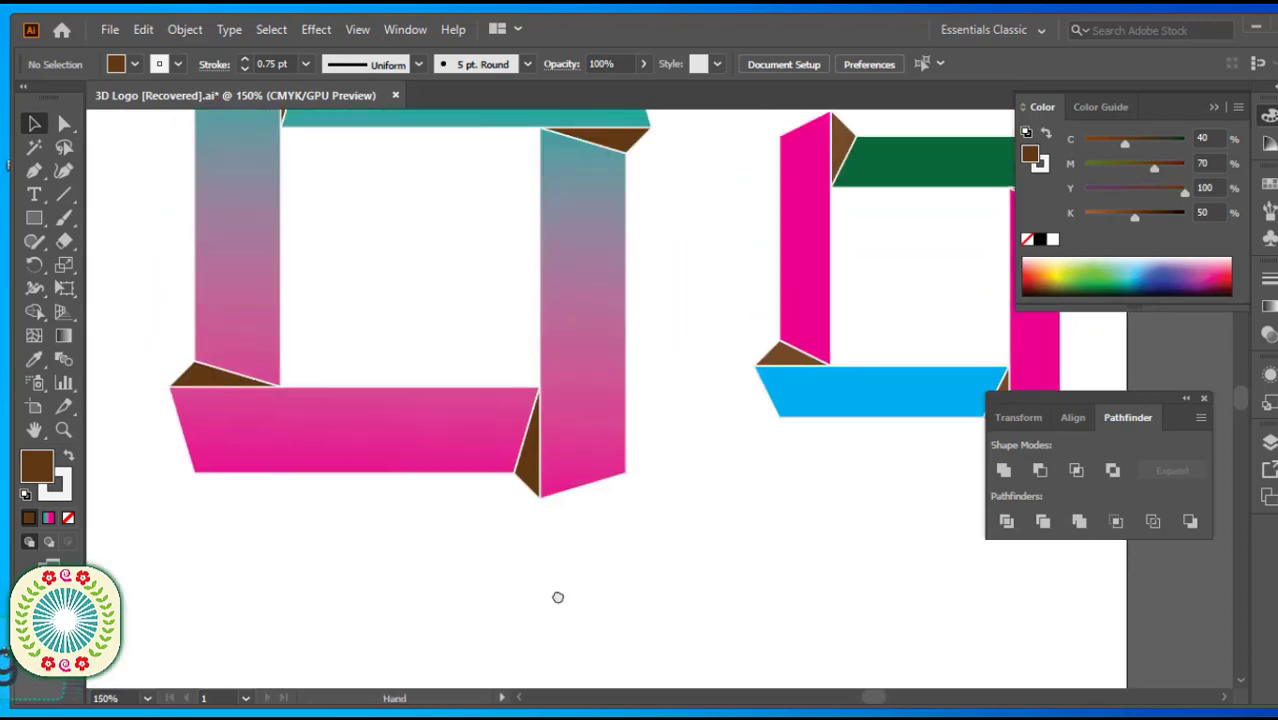